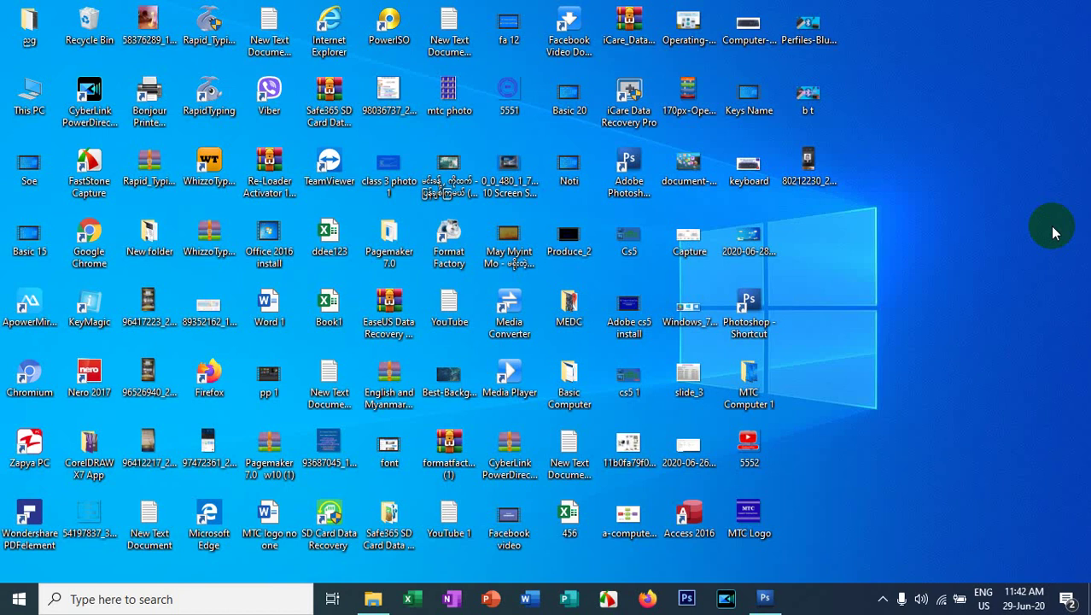
# Launch Microsoft Word from the Run box with winword.
pyautogui.press('super+r')
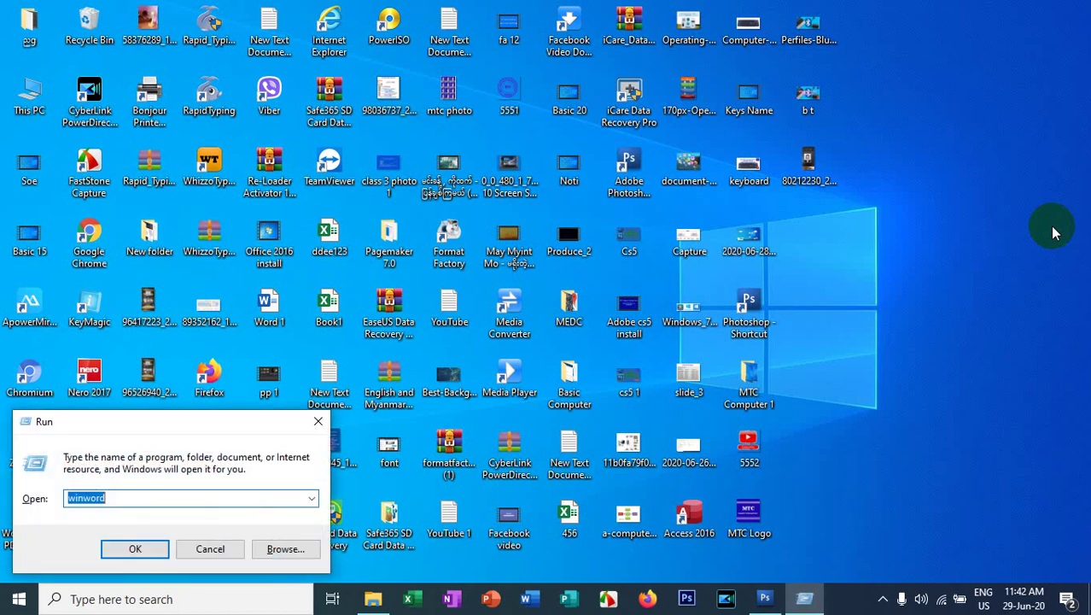
pyautogui.press('Return')
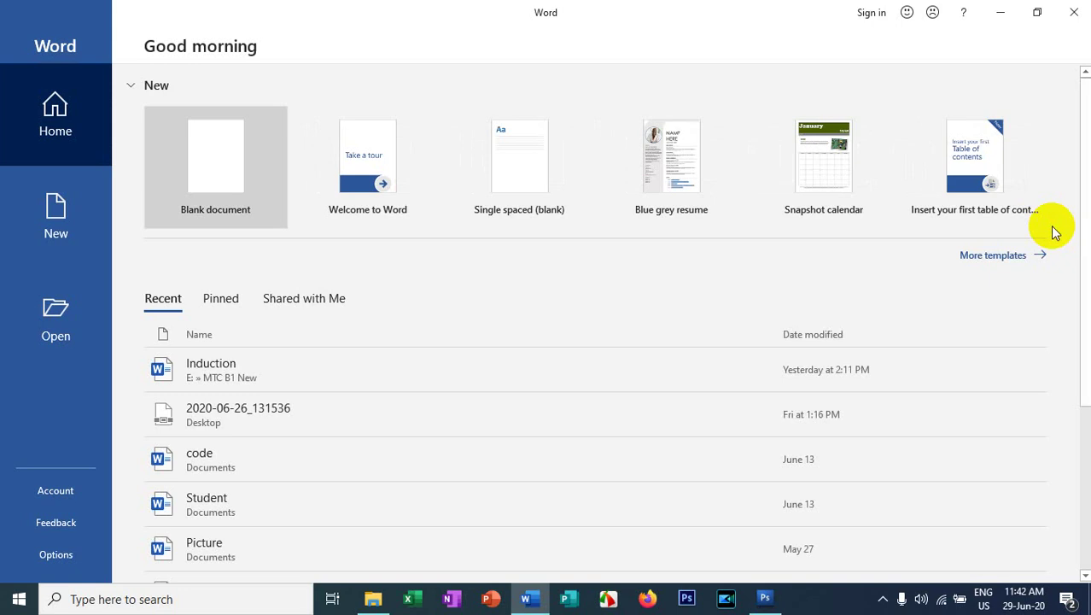
# Create a blank document and show the Design and Layout ribbon options.
pyautogui.click(219, 165)
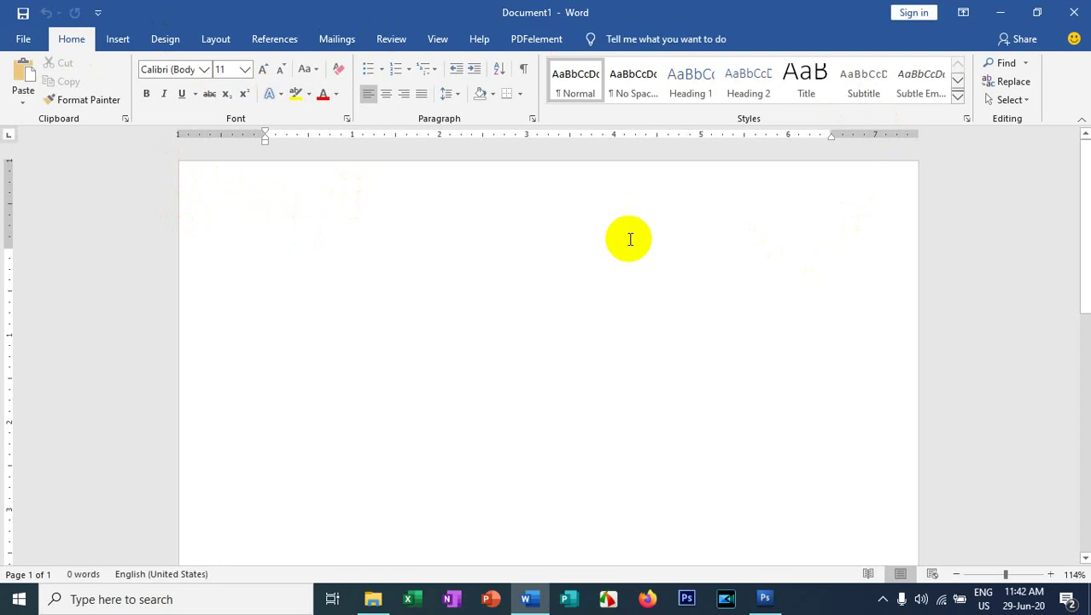
pyautogui.click(168, 38)
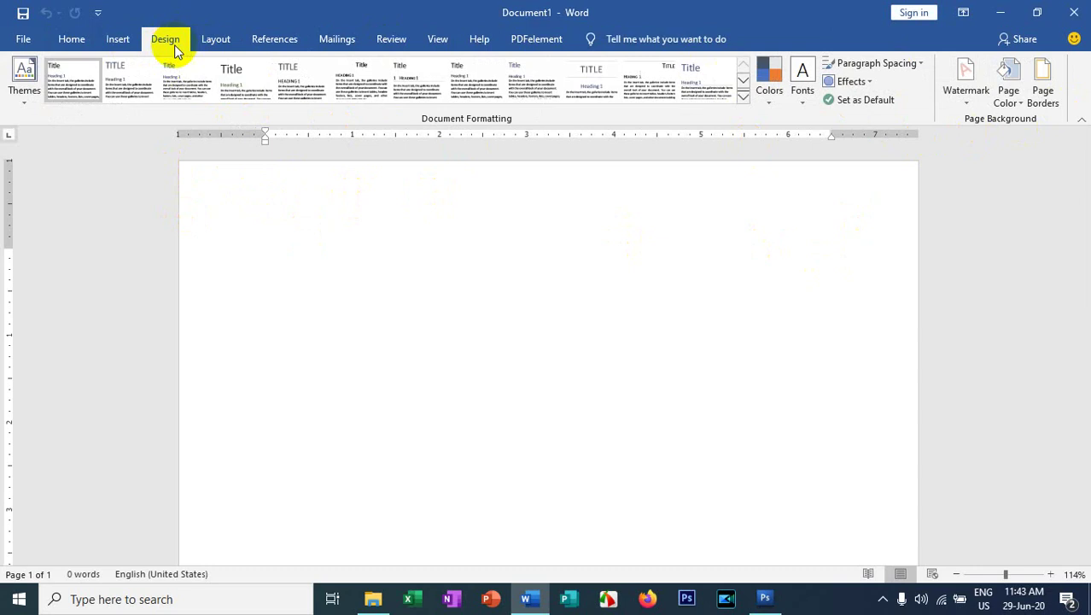
pyautogui.click(214, 41)
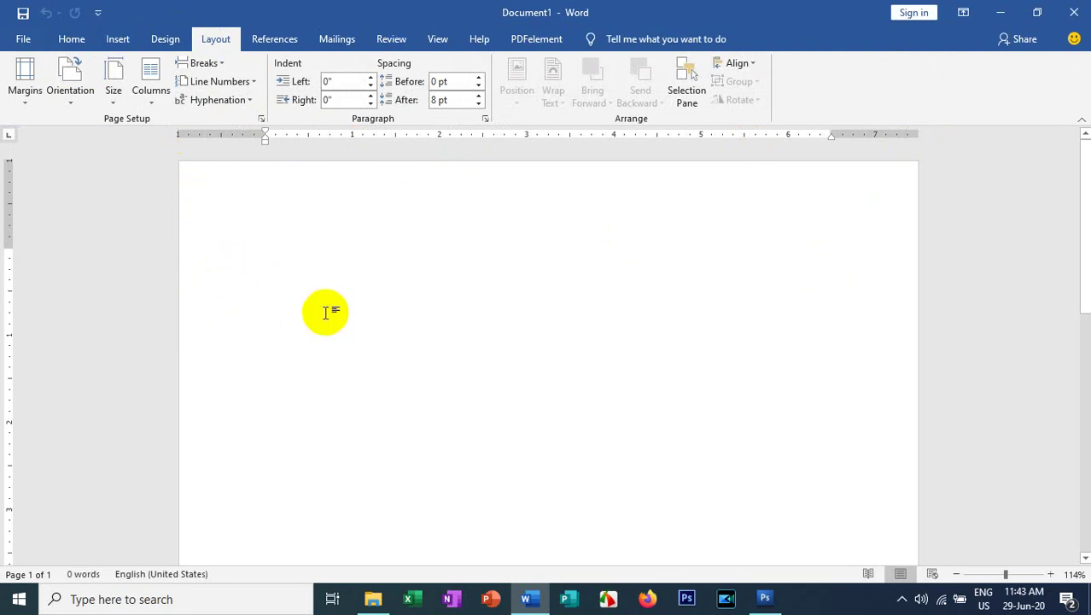
# Generate ten paragraphs of sample text with =rand(10).
pyautogui.write('=rand')
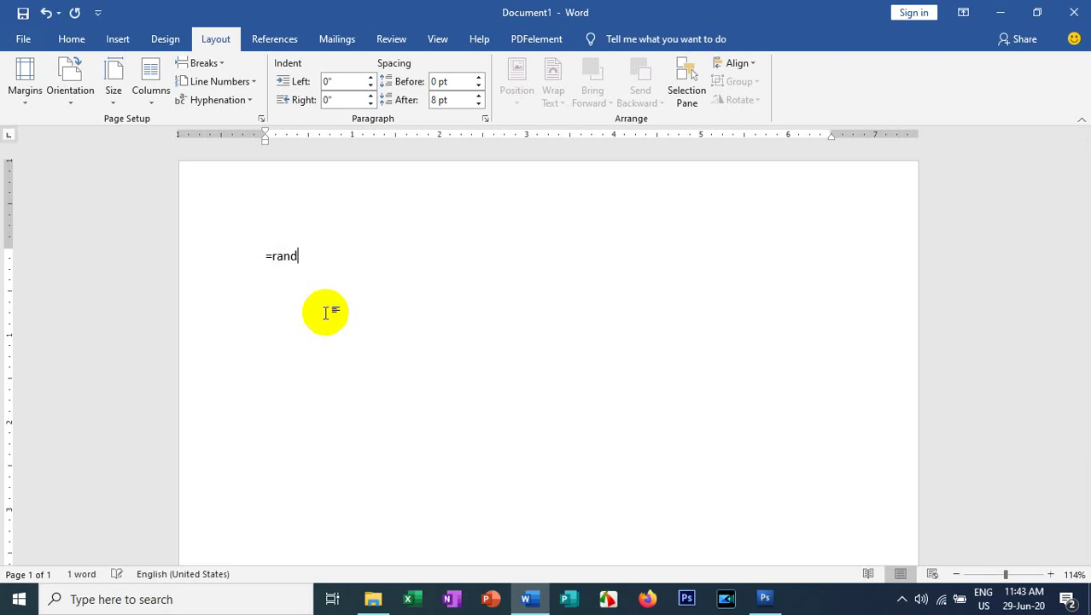
pyautogui.write('(10')
pyautogui.press('Return')
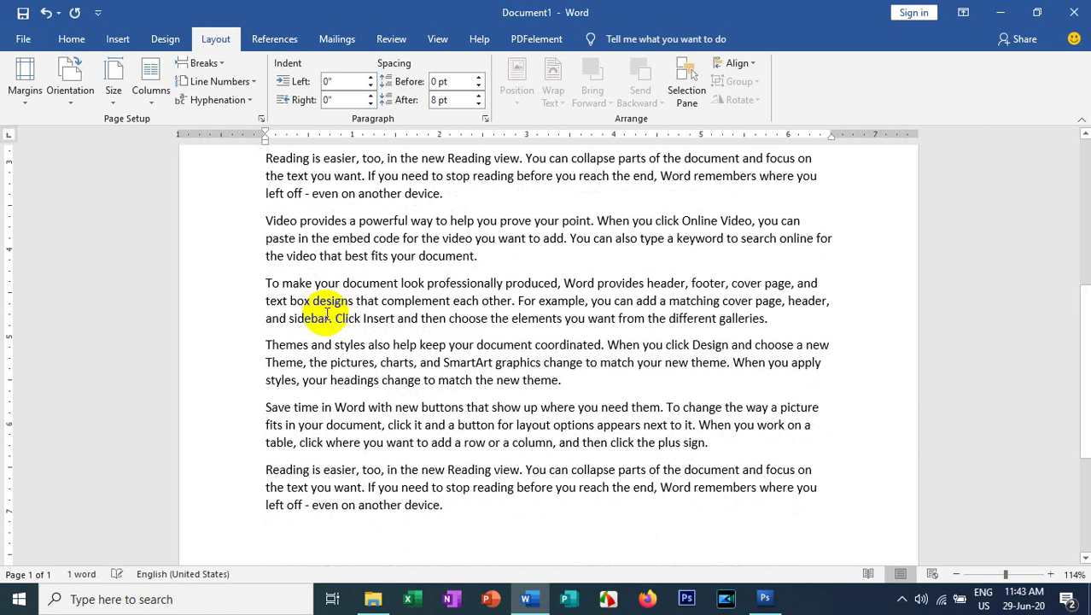
pyautogui.scroll(6, 327, 314)
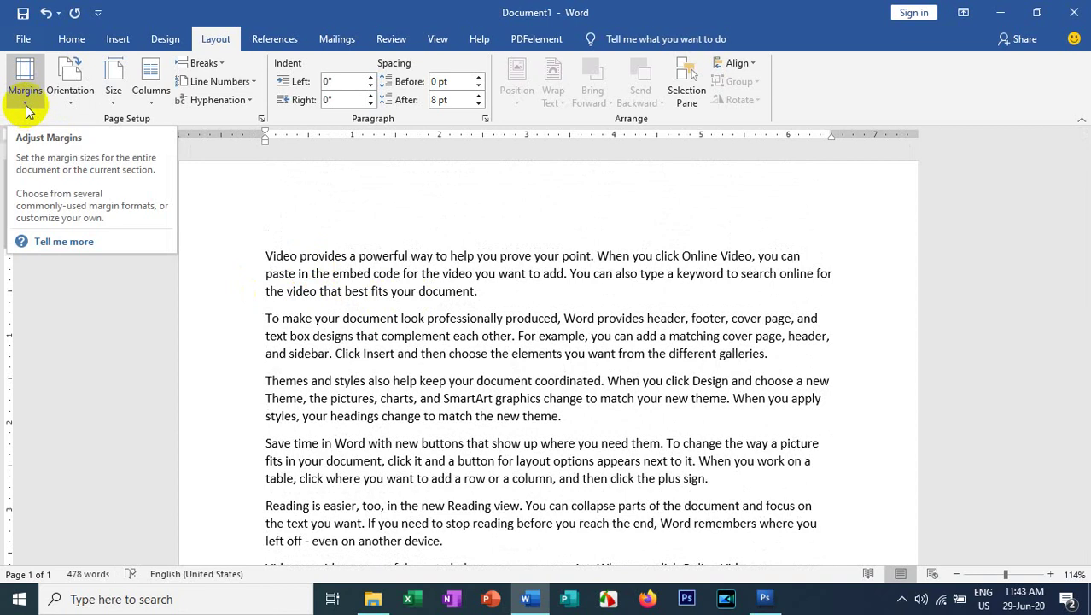
# Try Narrow half-inch margins, then switch back to Normal one-inch margins.
pyautogui.click(25, 108)
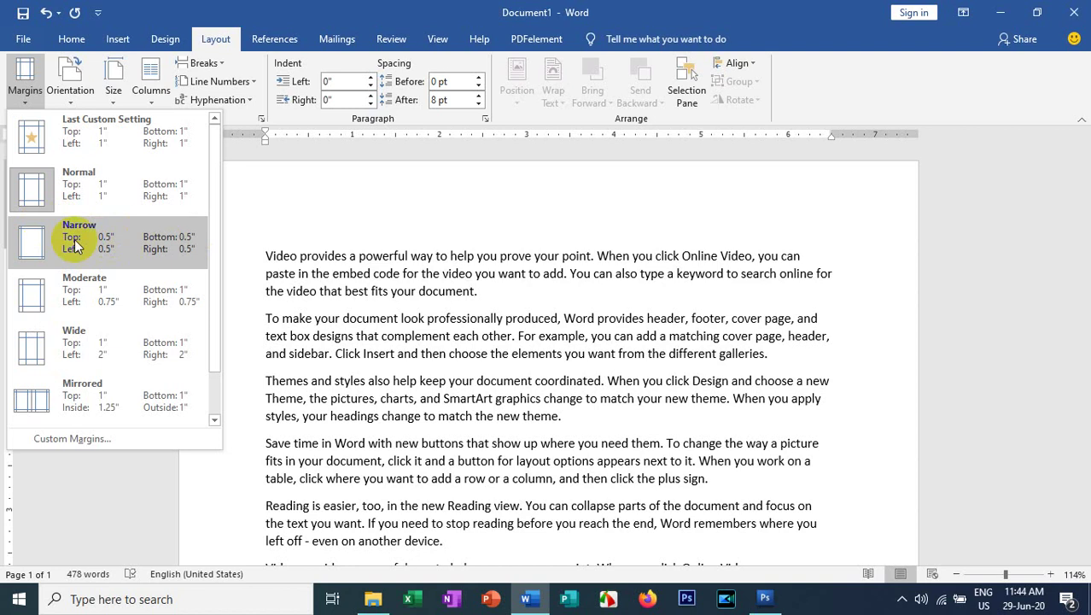
pyautogui.click(110, 238)
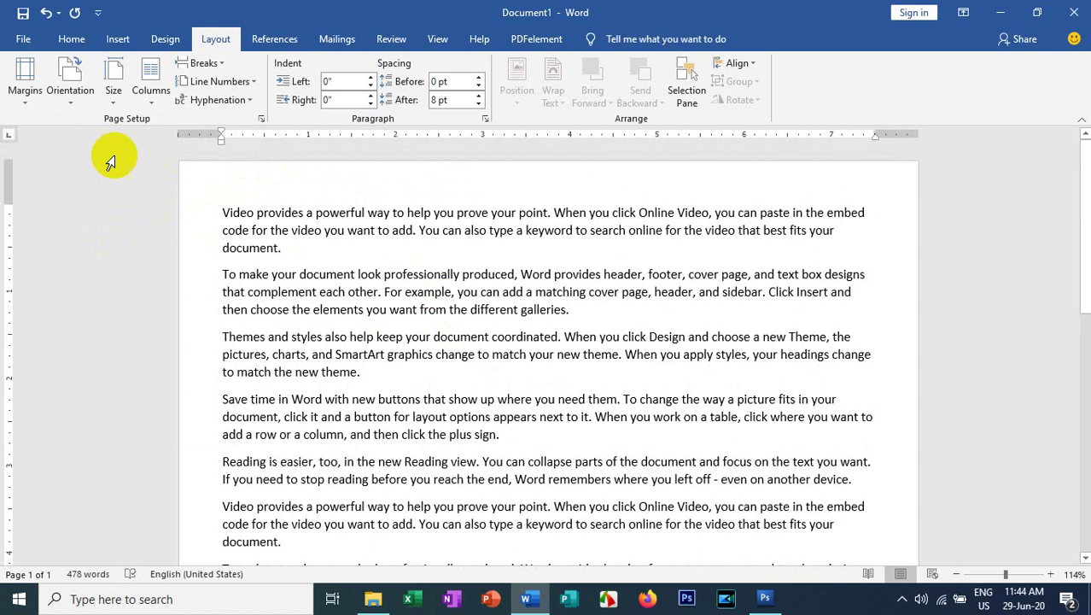
pyautogui.click(25, 79)
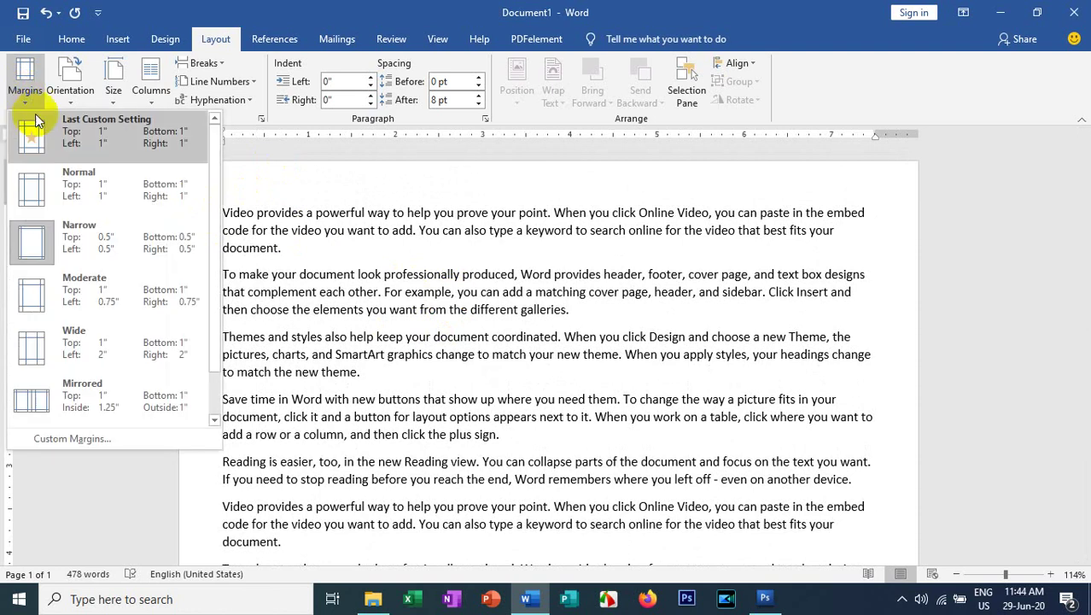
pyautogui.click(91, 176)
pyautogui.scroll(4, 171, 213)
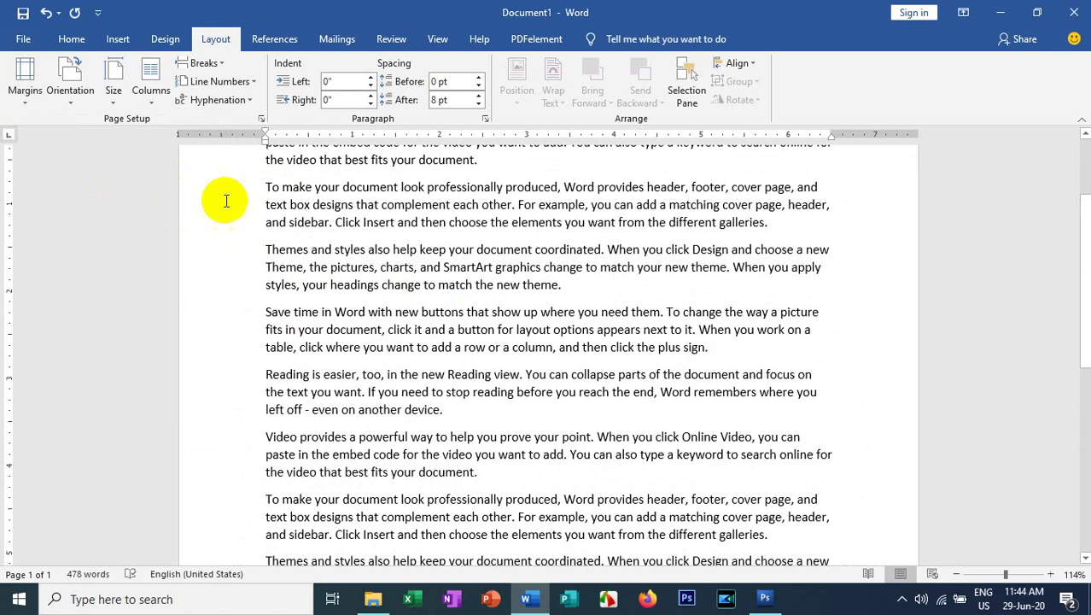
pyautogui.scroll(1, 196, 197)
# Reapply Narrow half-inch margins and bring up the margin presets again.
pyautogui.click(27, 96)
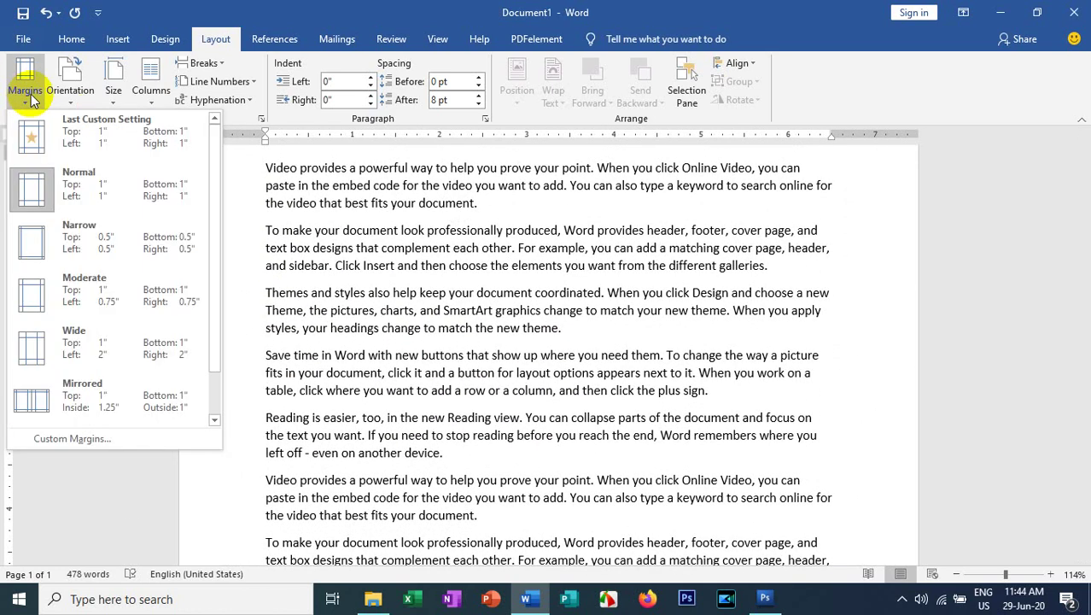
pyautogui.click(104, 245)
pyautogui.scroll(3, 292, 256)
pyautogui.scroll(5, 305, 317)
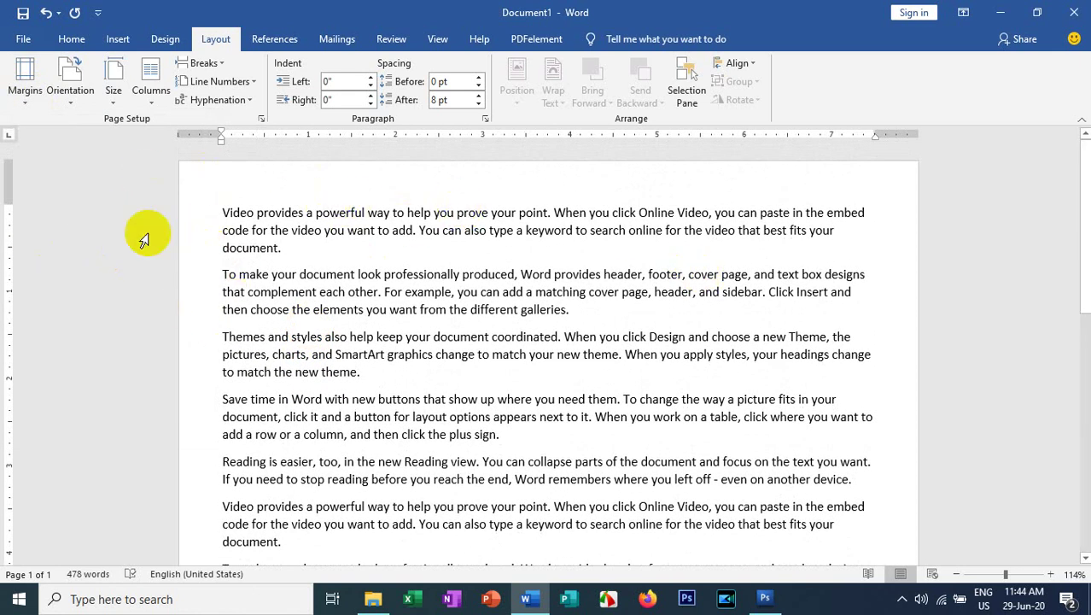
pyautogui.click(24, 102)
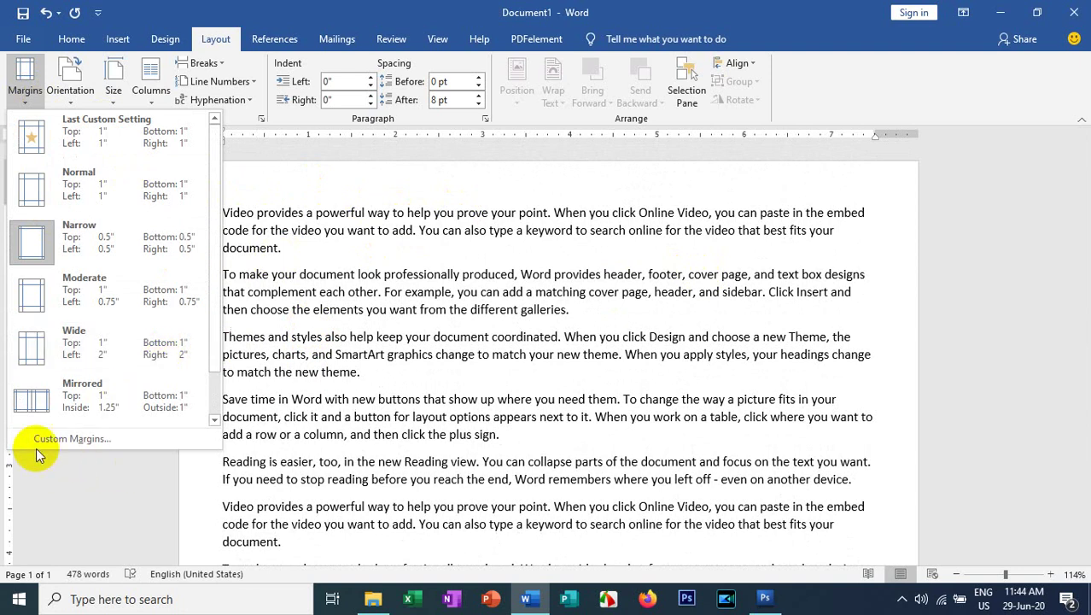
# In Custom Margins, enter 1 inch for the top, bottom and left margins.
pyautogui.click(62, 440)
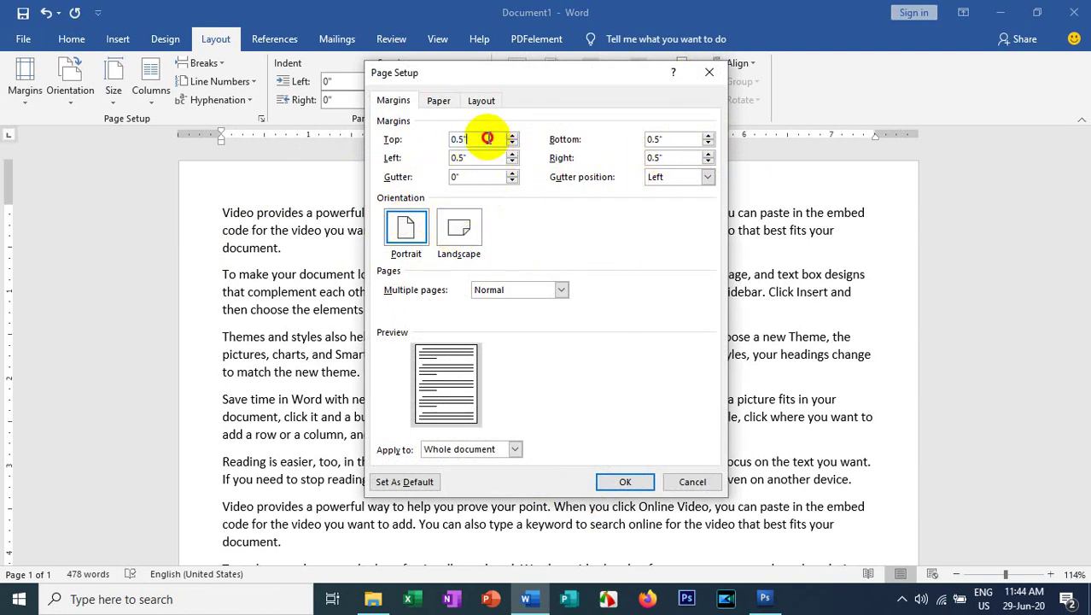
pyautogui.write('1')
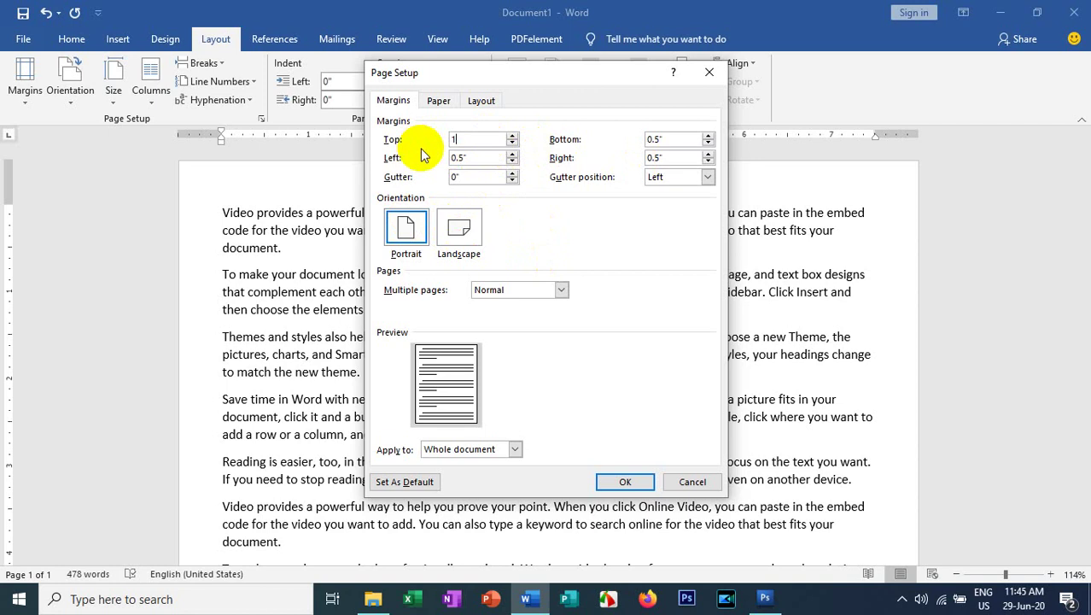
pyautogui.press('Tab')
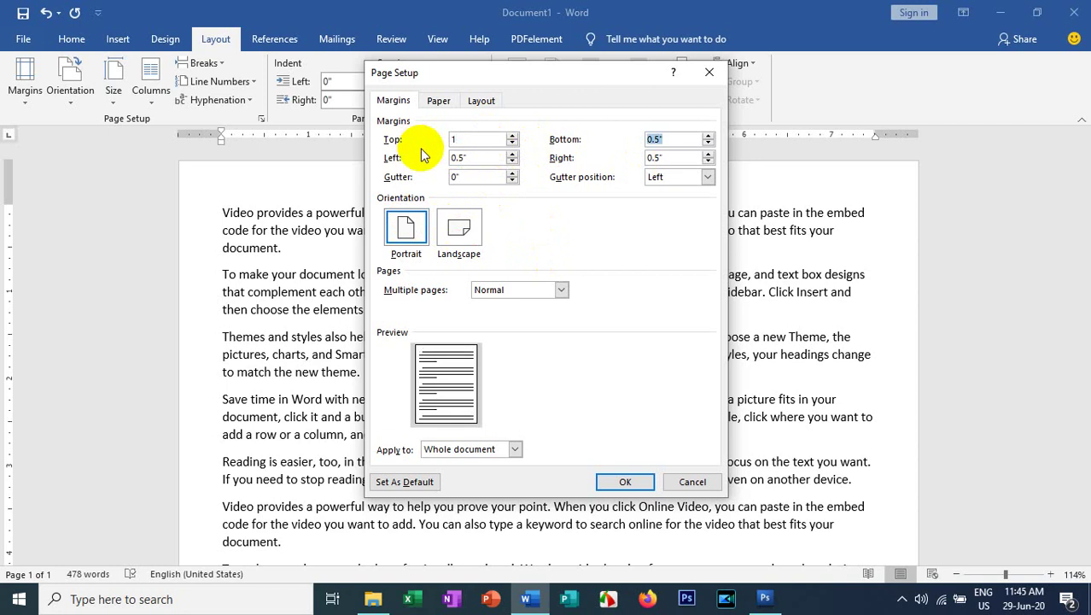
pyautogui.write('1')
pyautogui.press('Tab')
pyautogui.write('1')
pyautogui.press('Tab')
# Set the right margin to 1 inch and apply the one-inch margins.
pyautogui.write('1')
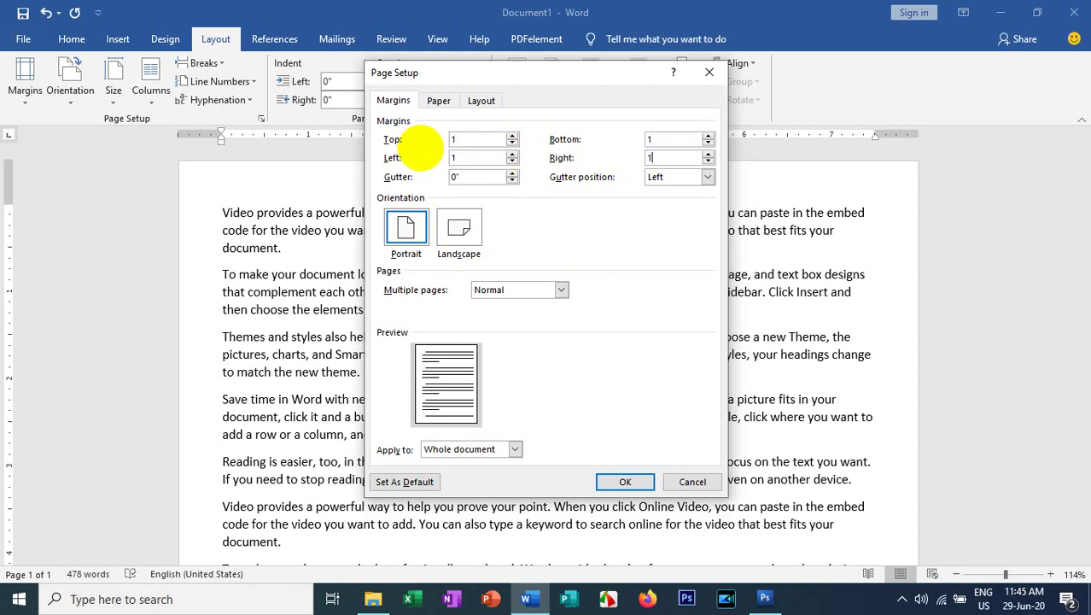
pyautogui.press('Return')
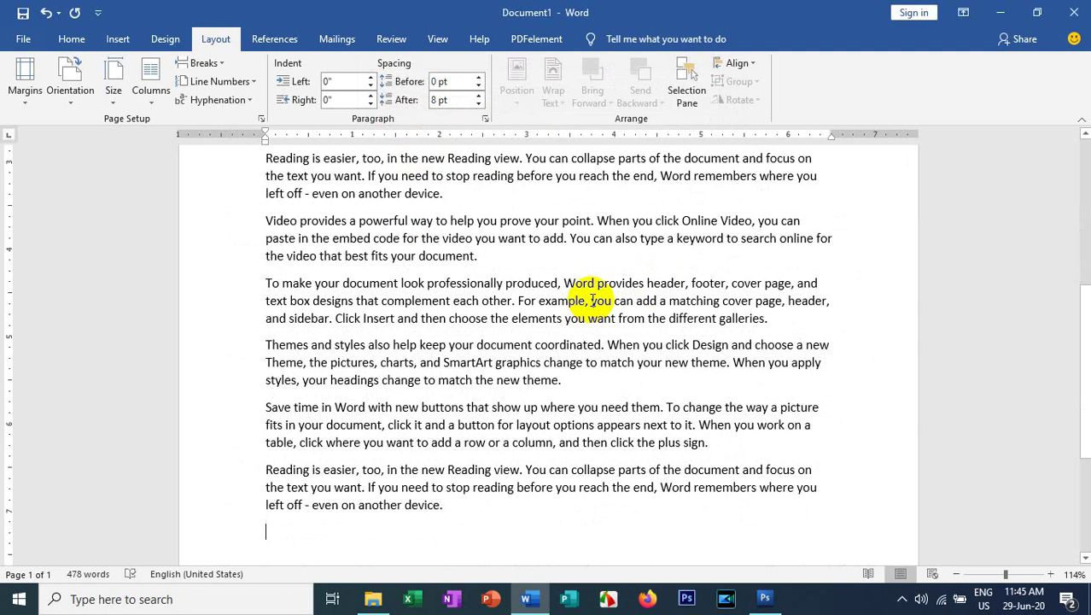
pyautogui.hotkey('ctrl', 'v')
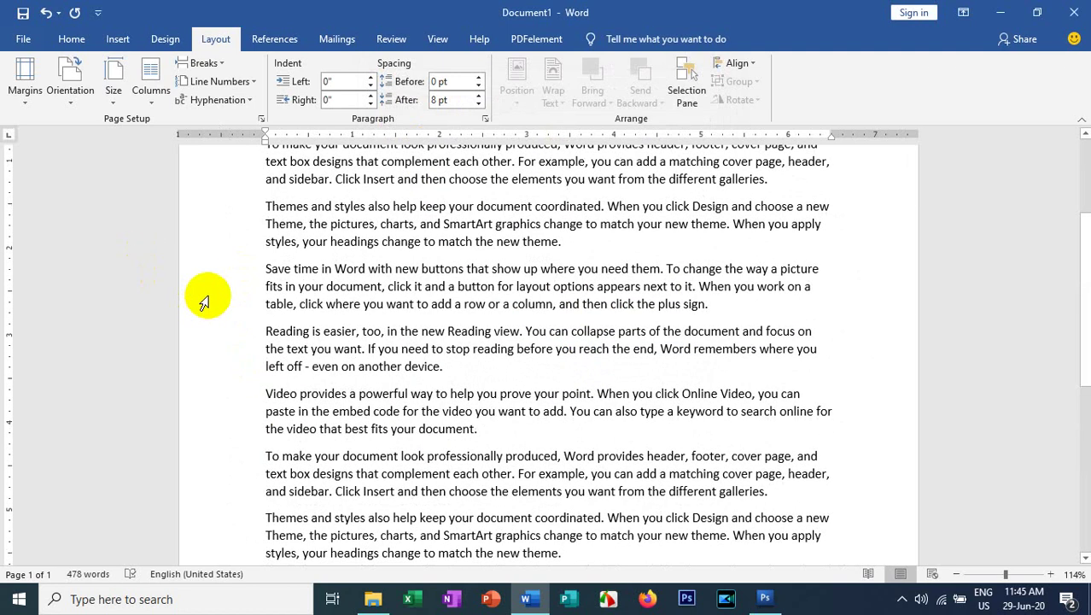
pyautogui.scroll(1, 183, 222)
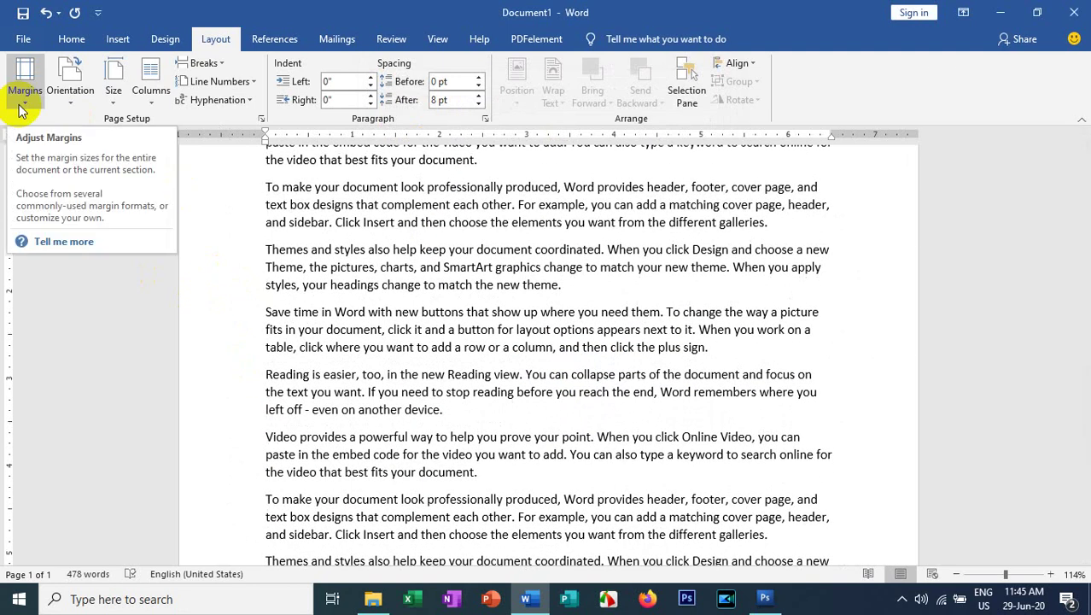
# Try switching the page to landscape orientation.
pyautogui.click(74, 107)
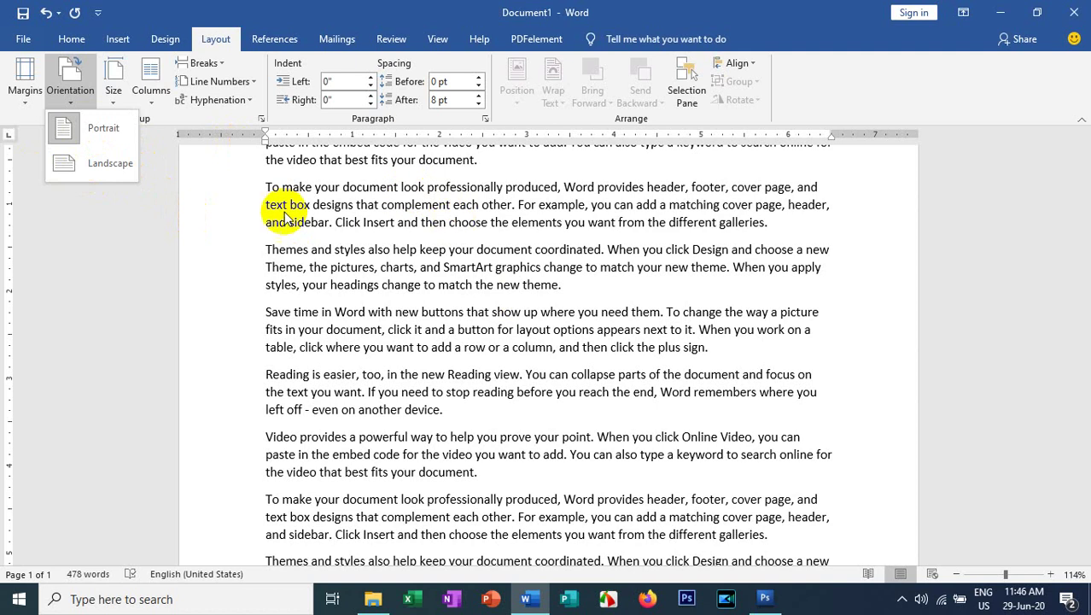
pyautogui.scroll(3, 486, 243)
pyautogui.scroll(-5, 745, 239)
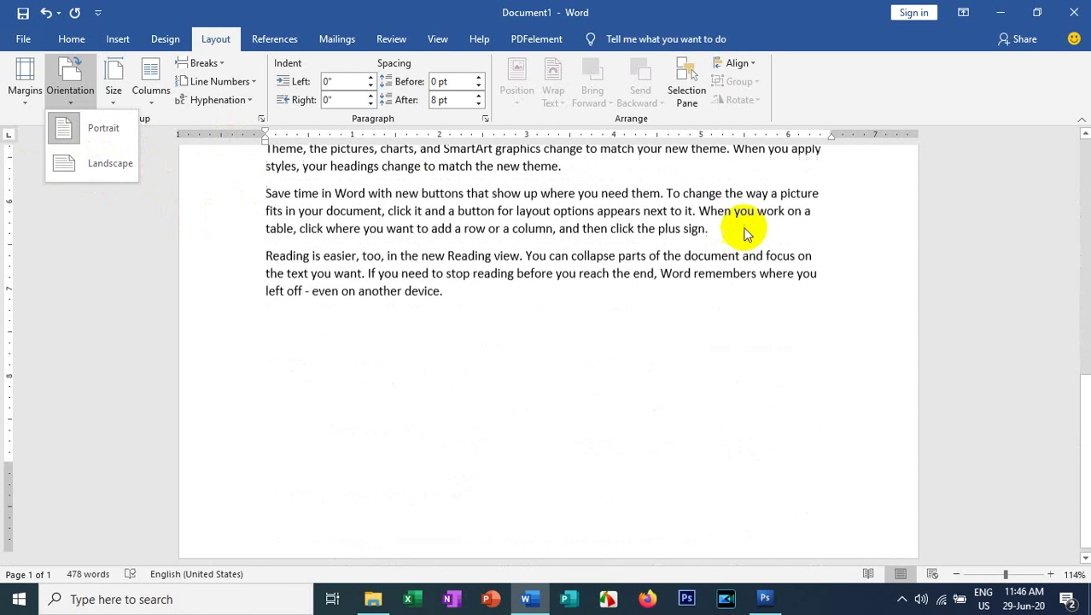
pyautogui.scroll(-2, 464, 224)
pyautogui.scroll(-2, 384, 214)
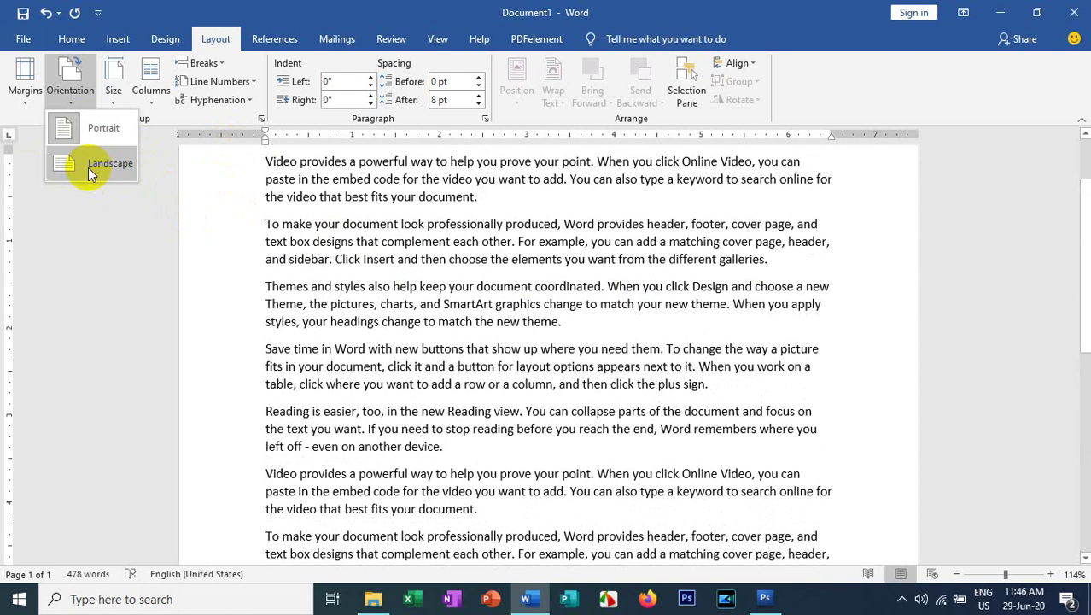
pyautogui.click(100, 167)
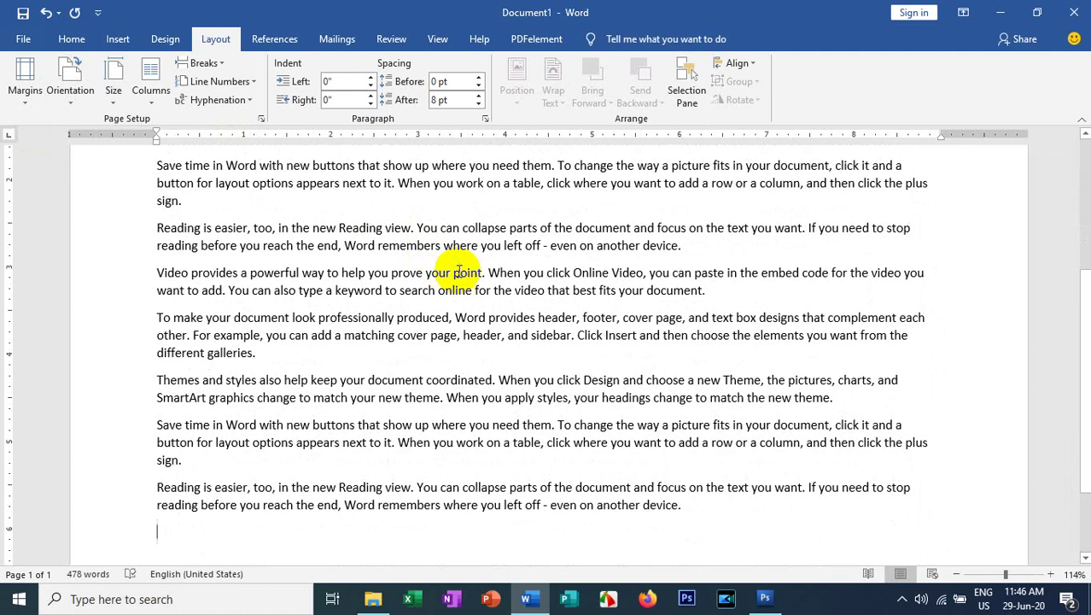
pyautogui.scroll(-6, 458, 271)
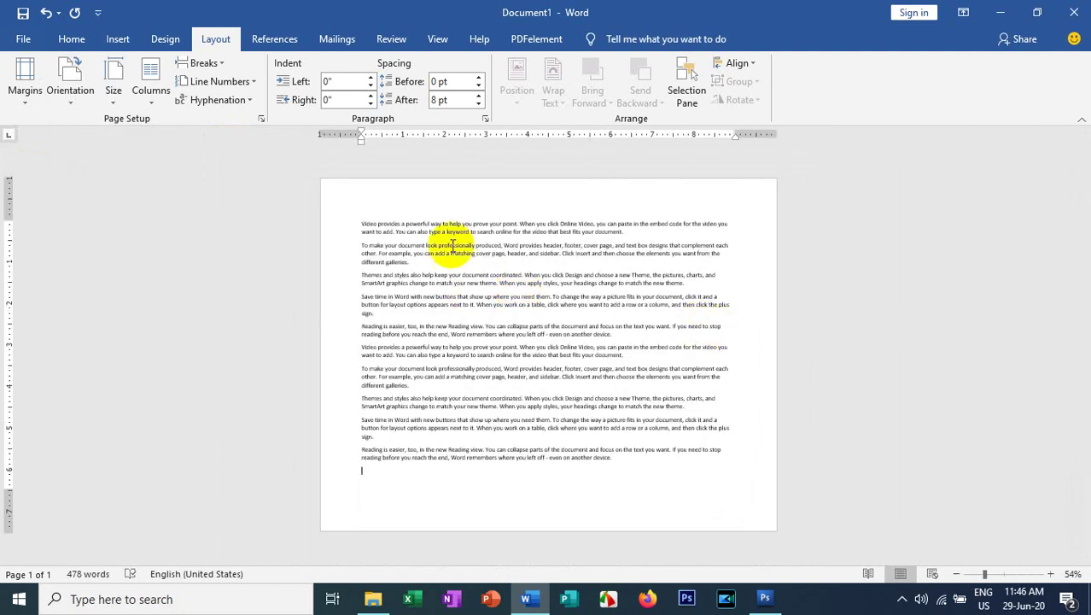
# Return the page to portrait orientation.
pyautogui.click(68, 96)
pyautogui.click(98, 128)
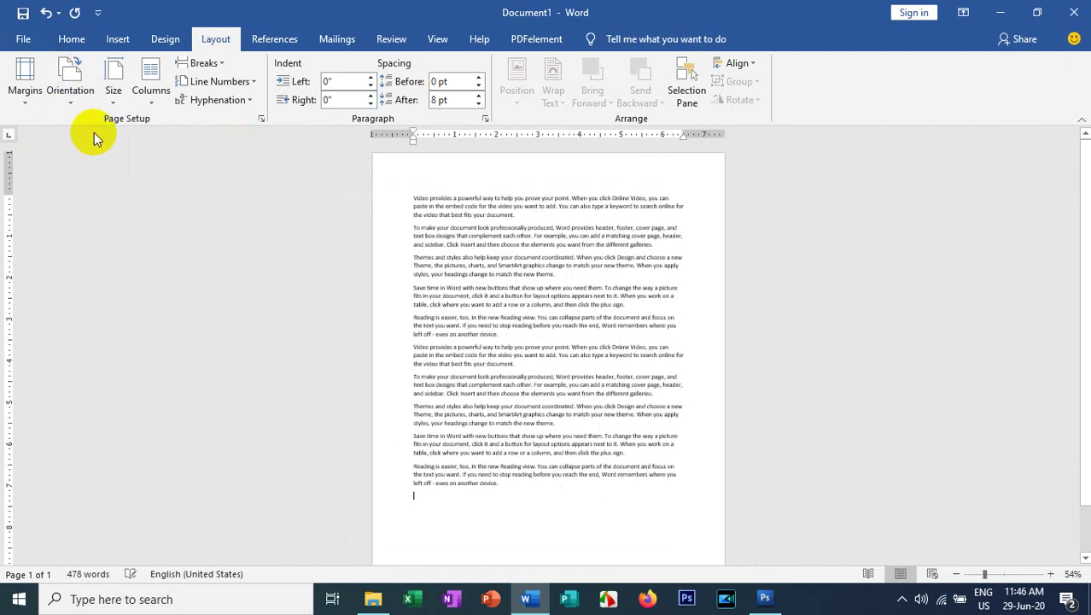
pyautogui.scroll(2, 484, 295)
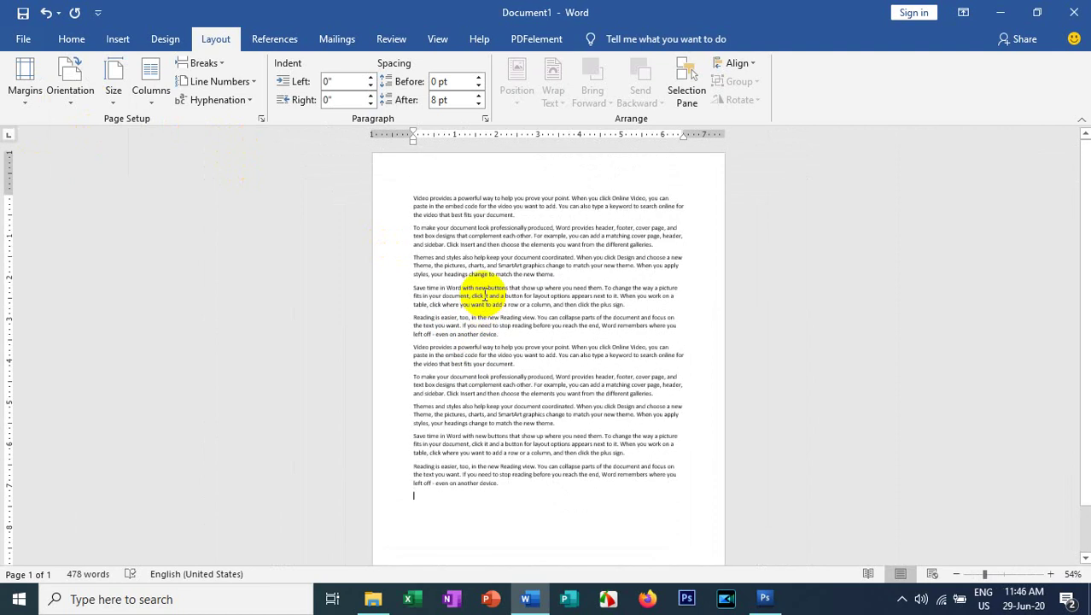
pyautogui.scroll(-3, 485, 294)
pyautogui.scroll(2, 486, 292)
pyautogui.click(70, 89)
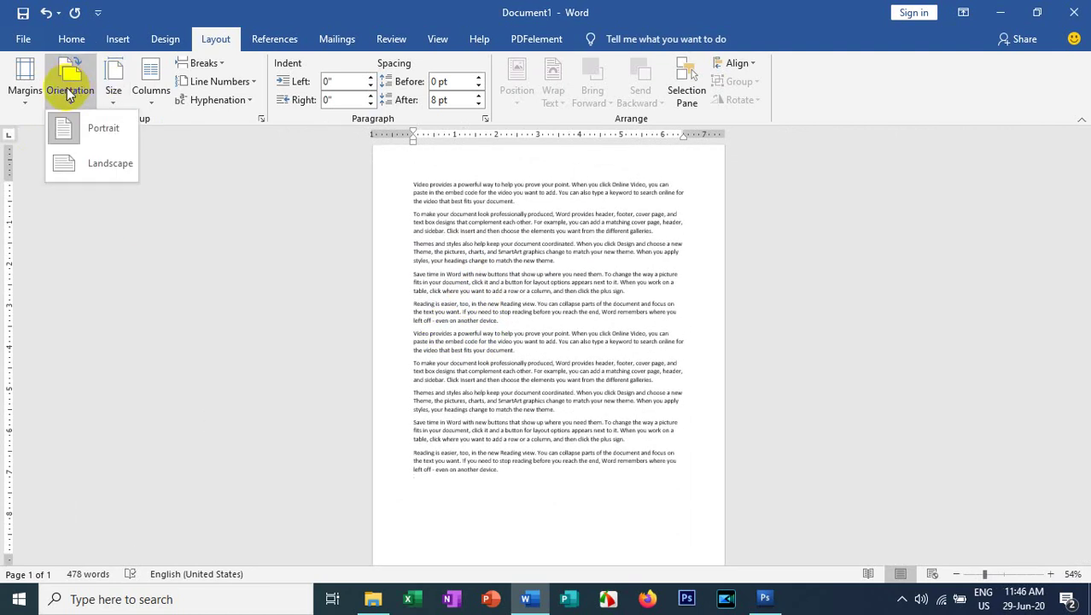
pyautogui.click(92, 134)
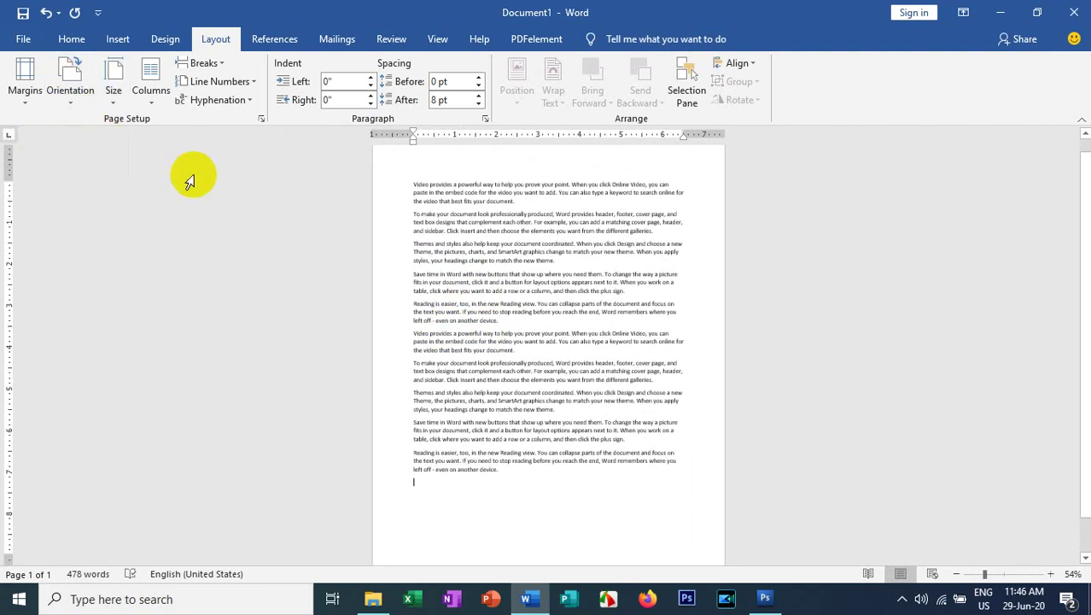
pyautogui.scroll(7, 256, 205)
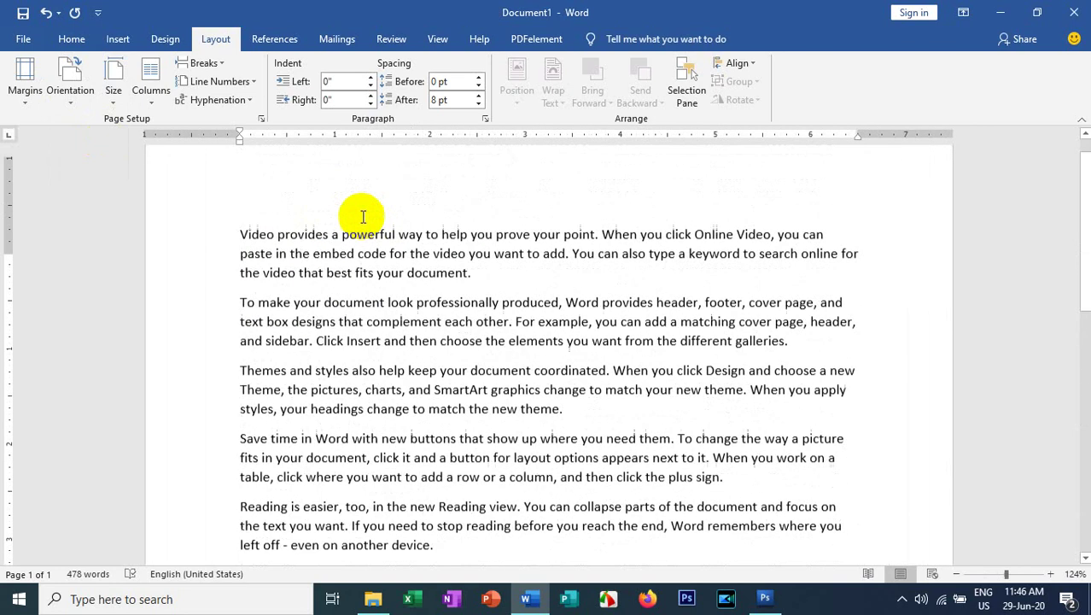
# Change the paper size to A4 and reopen the paper size list.
pyautogui.click(114, 101)
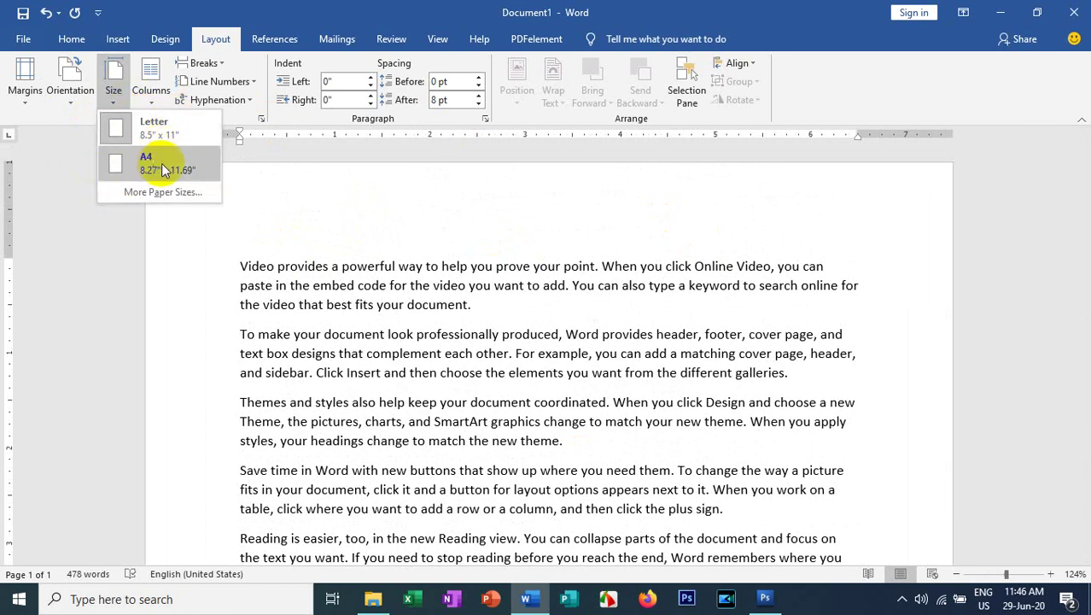
pyautogui.click(124, 166)
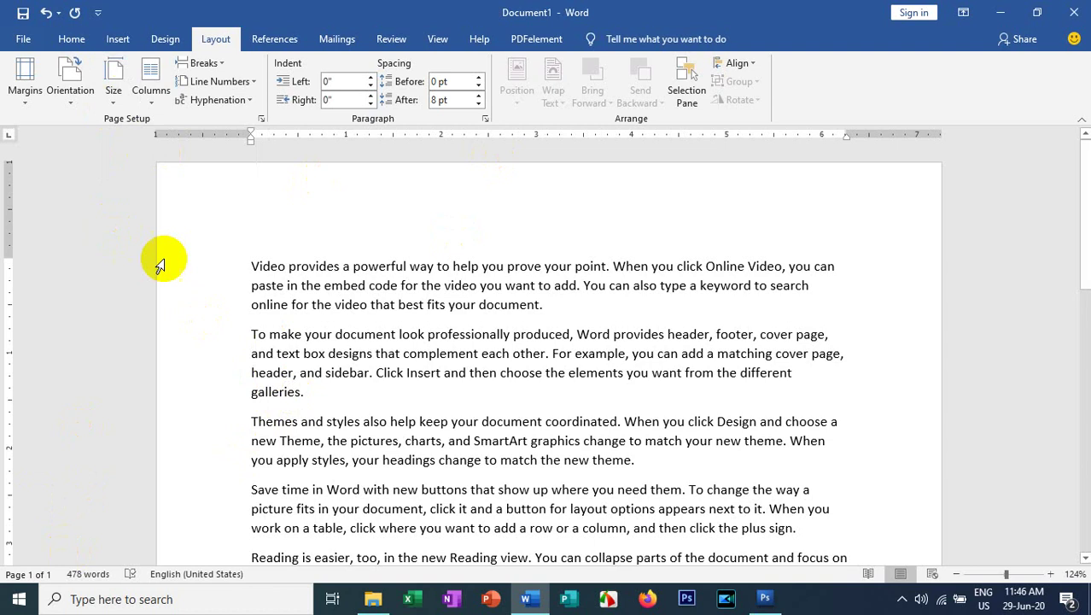
pyautogui.click(114, 96)
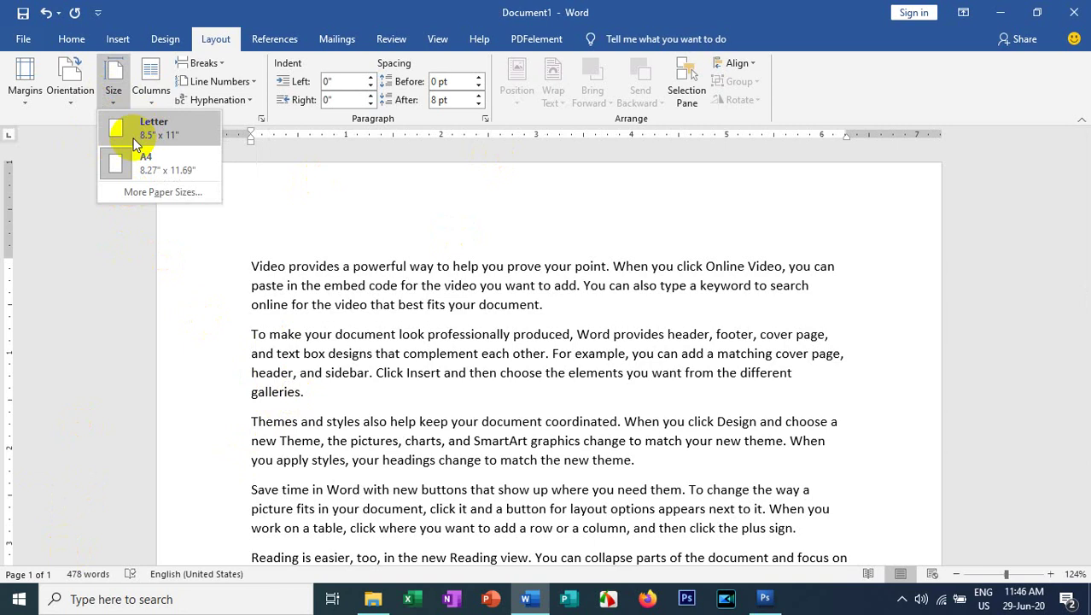
# In More Paper Sizes, keep A4 and select the 8.27-inch width value.
pyautogui.click(156, 192)
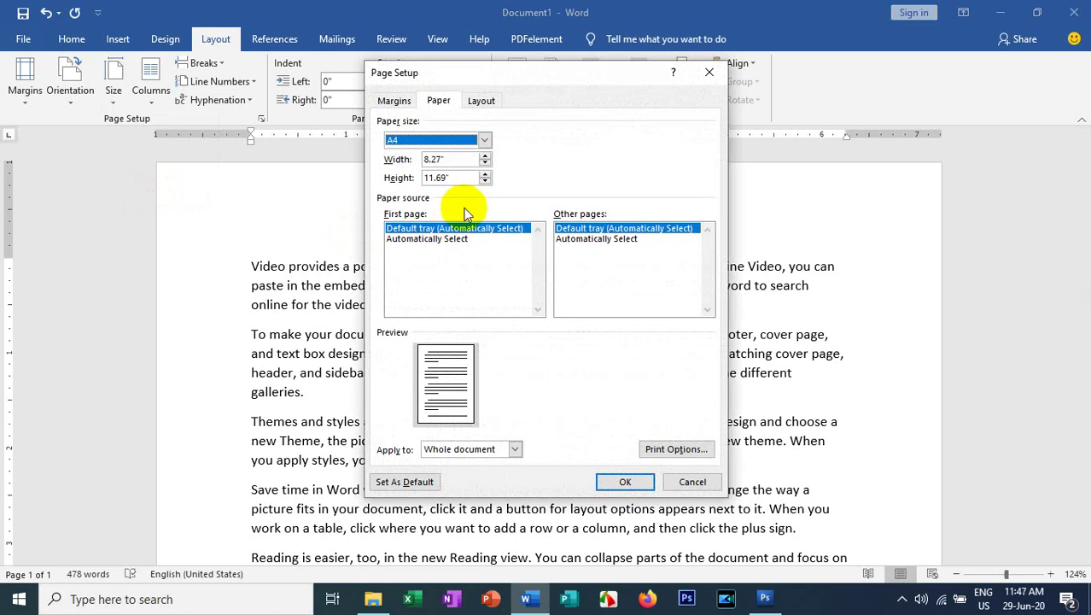
pyautogui.click(484, 140)
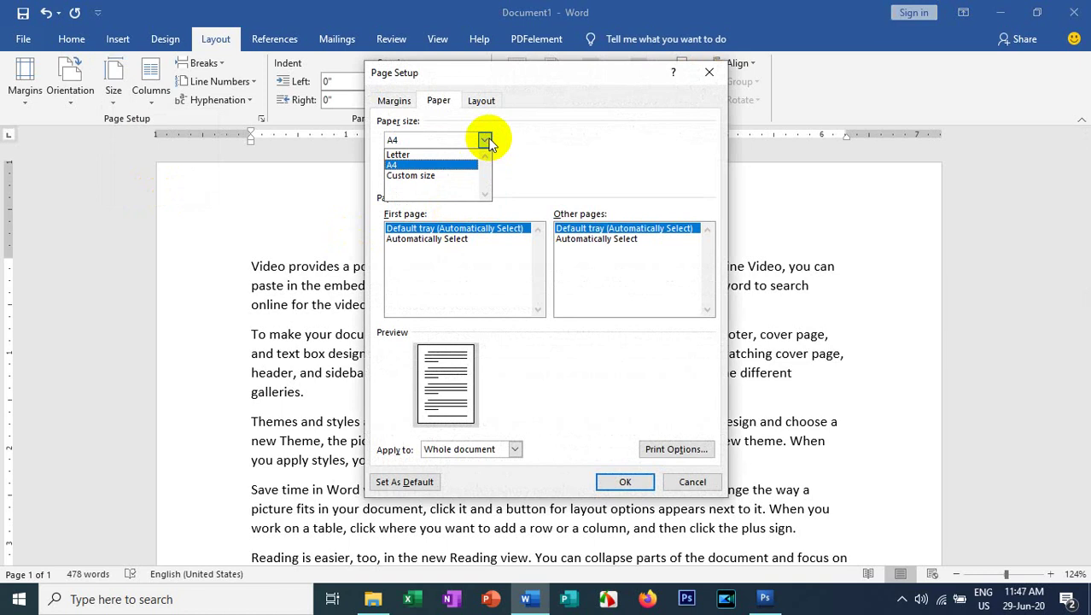
pyautogui.click(485, 141)
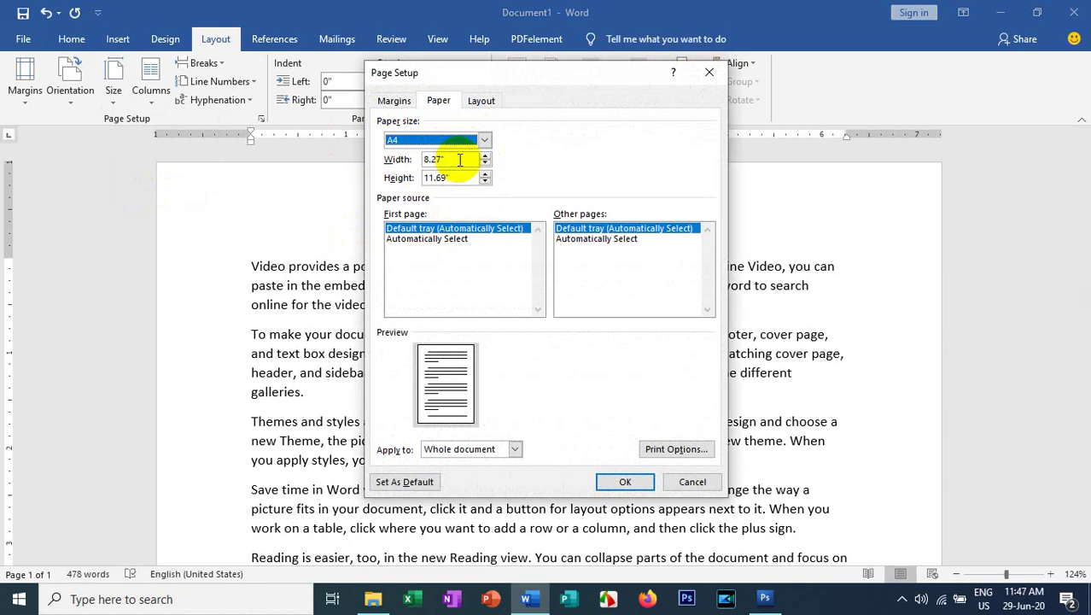
pyautogui.moveTo(444, 159); pyautogui.dragTo(384, 158)
pyautogui.click(453, 158)
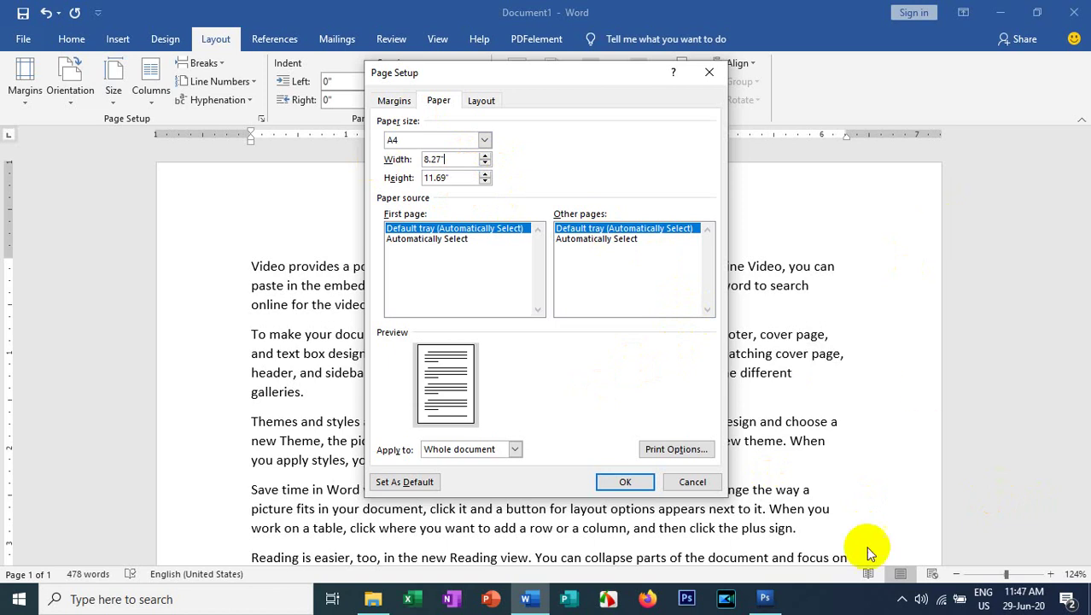
pyautogui.click(765, 598)
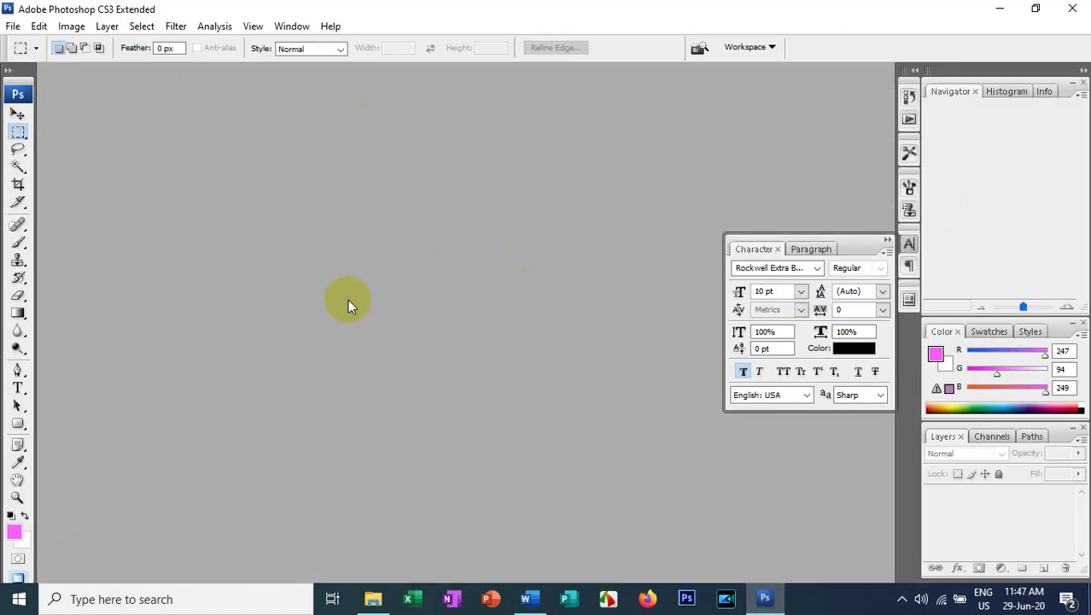
# In a new Photoshop document, pick International Paper A3 in inches: 11.693 × 16.535.
pyautogui.hotkey('ctrl', 'n')
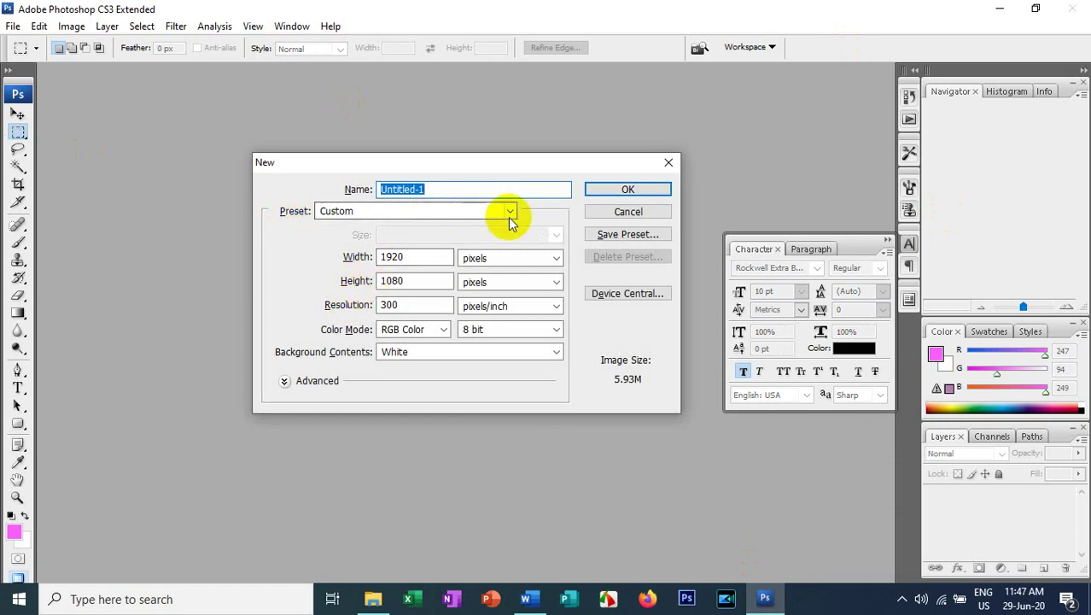
pyautogui.click(508, 216)
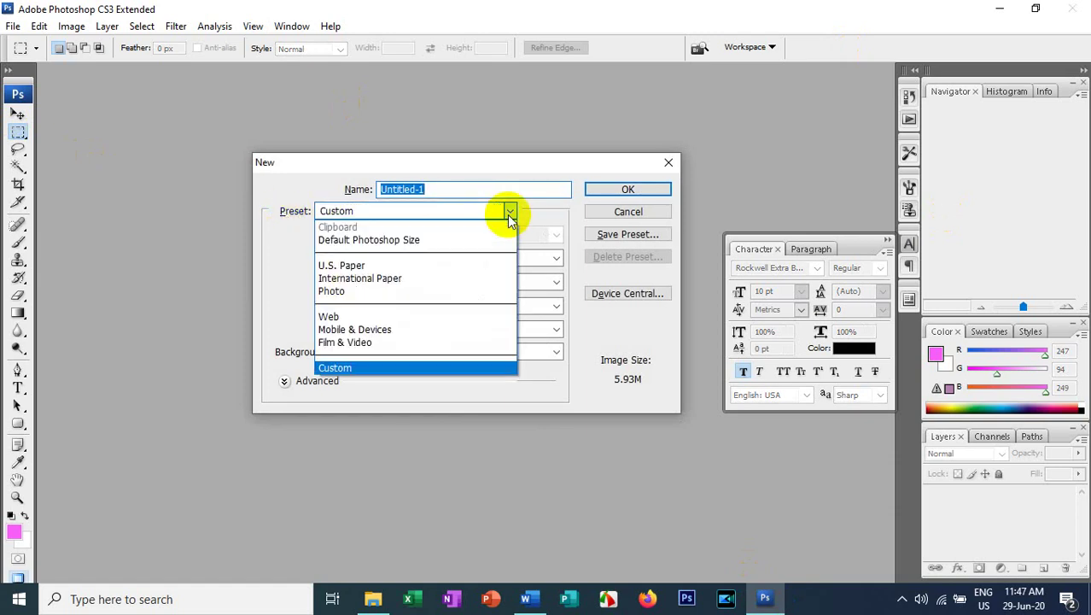
pyautogui.click(384, 279)
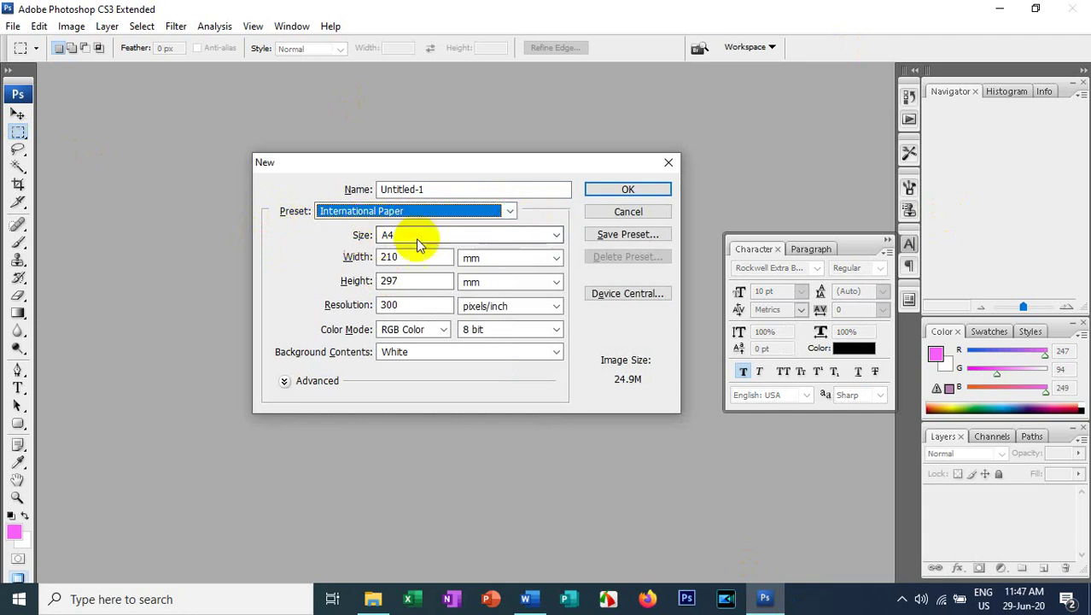
pyautogui.click(556, 235)
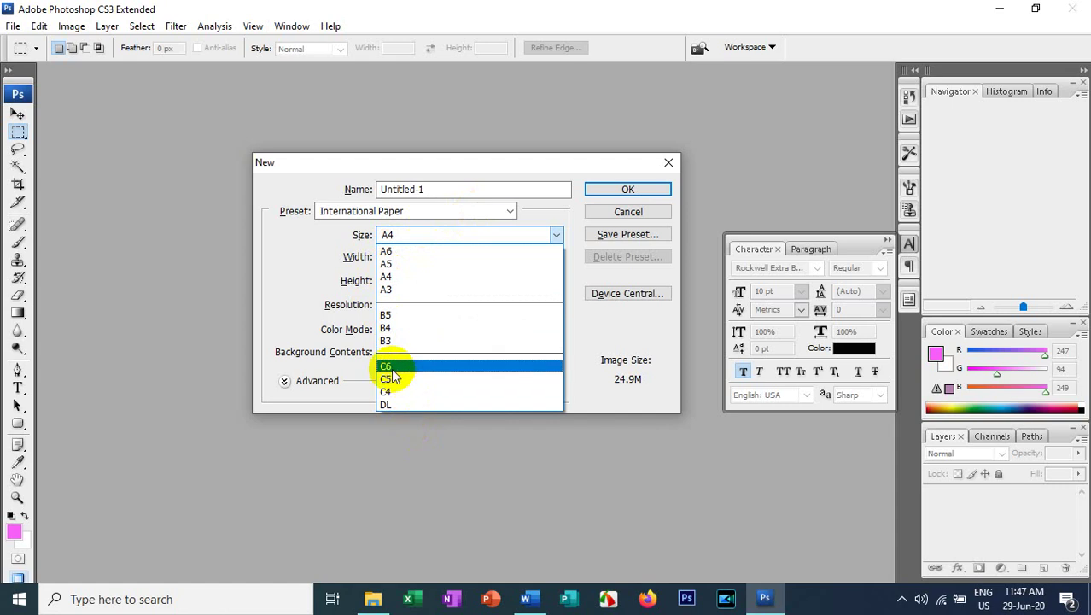
pyautogui.click(386, 291)
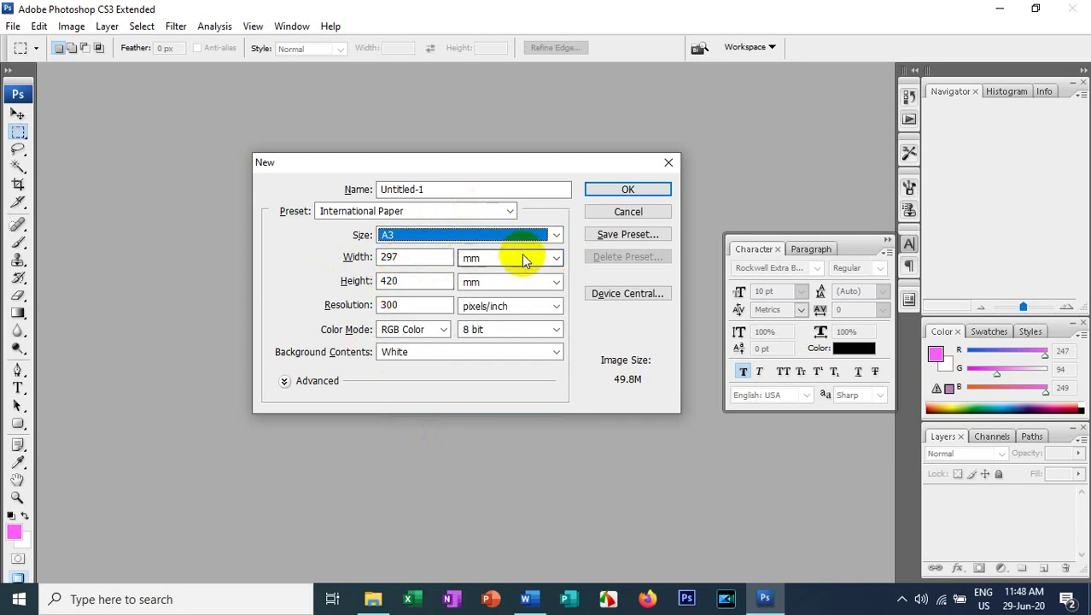
pyautogui.click(557, 259)
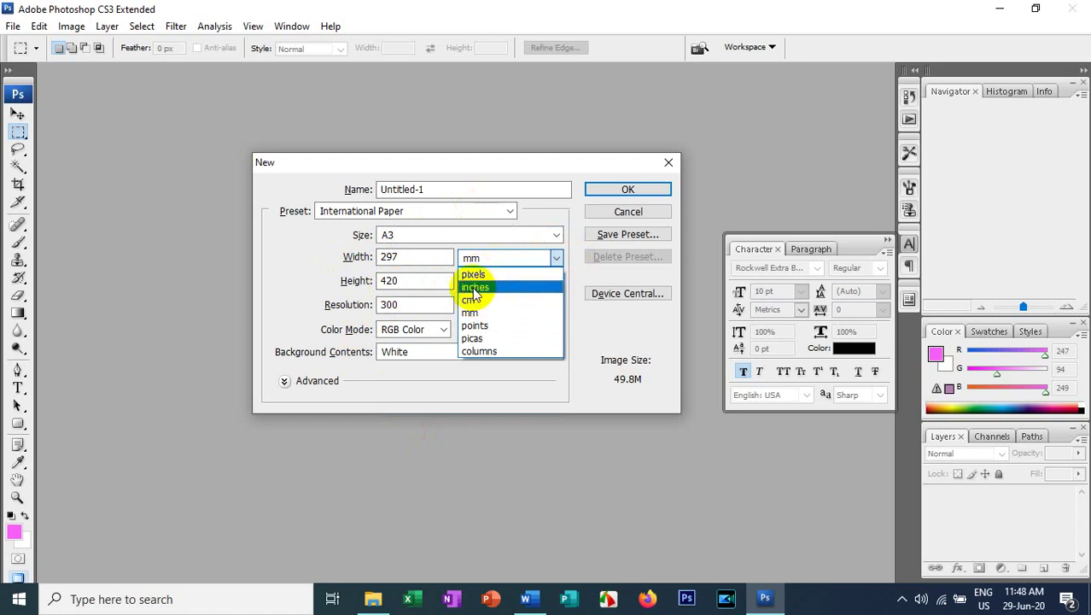
pyautogui.click(475, 288)
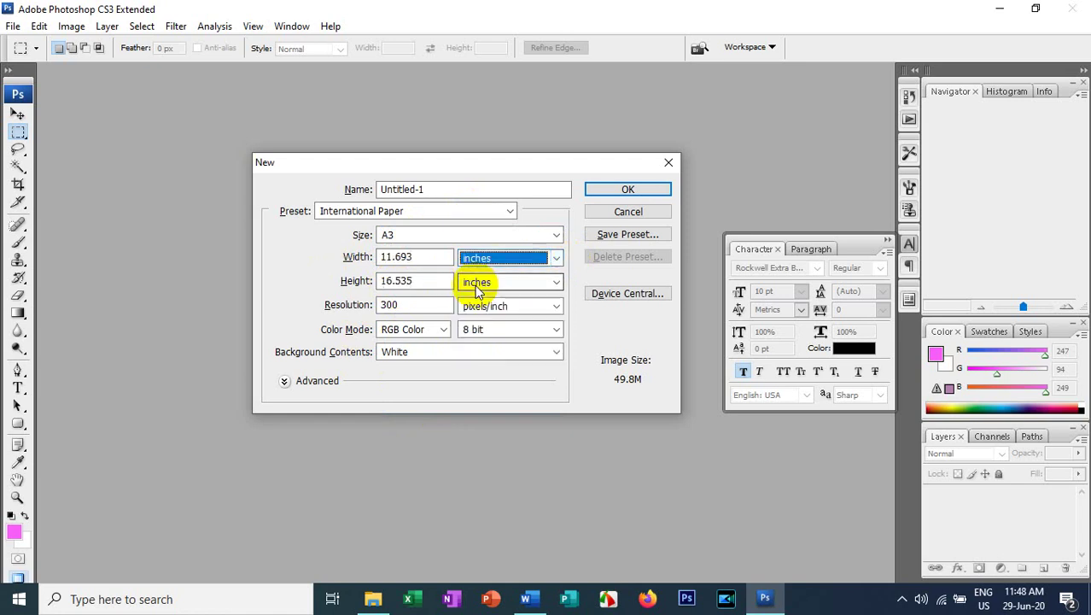
pyautogui.click(395, 256)
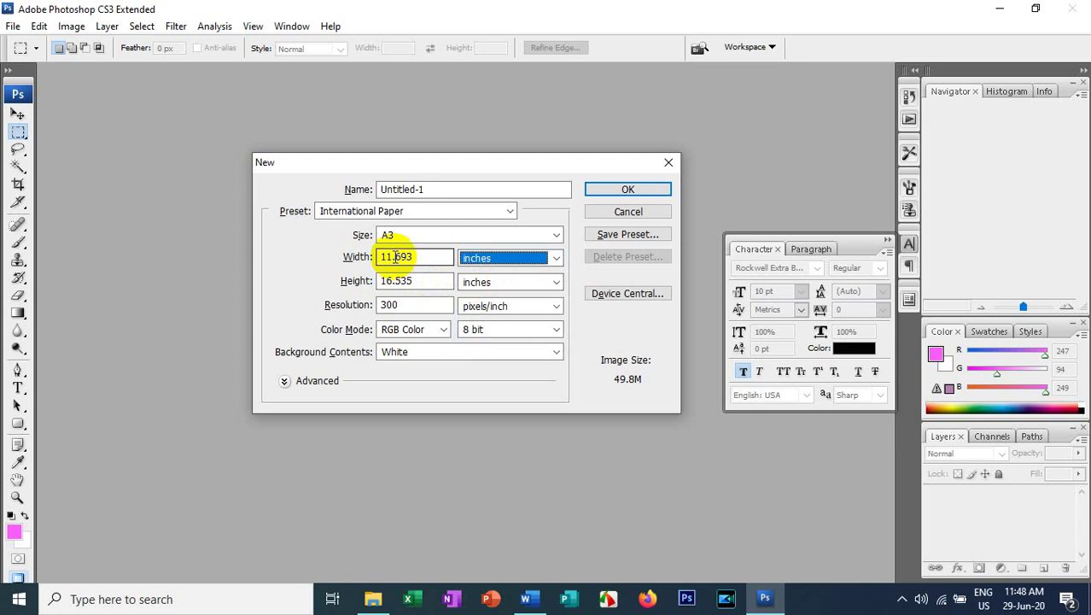
pyautogui.click(395, 283)
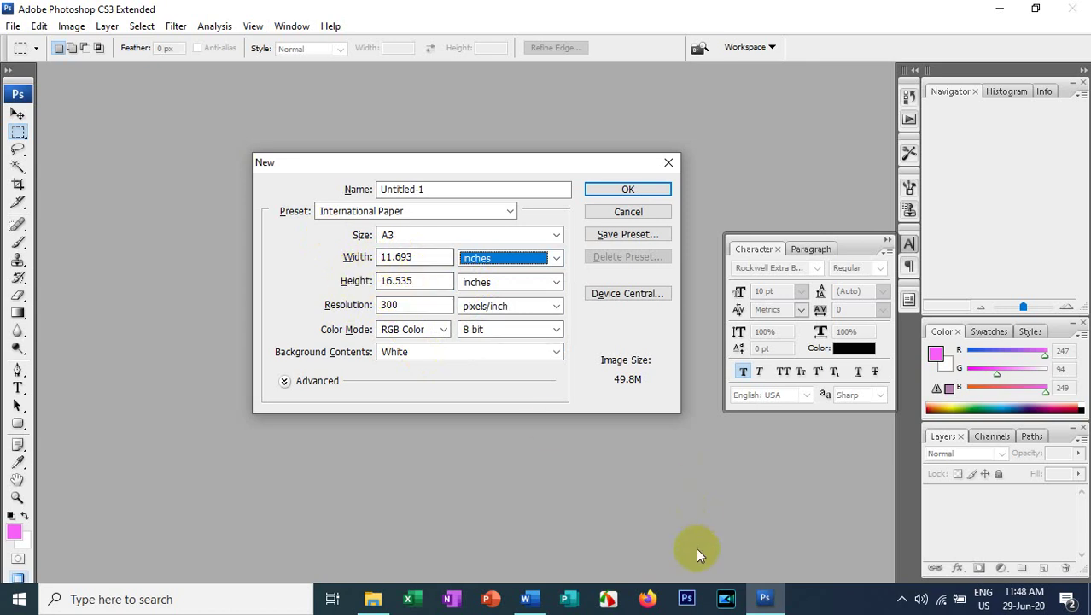
# Set a custom 11 by 16 inch page size, letting Word fix the margins.
pyautogui.click(526, 597)
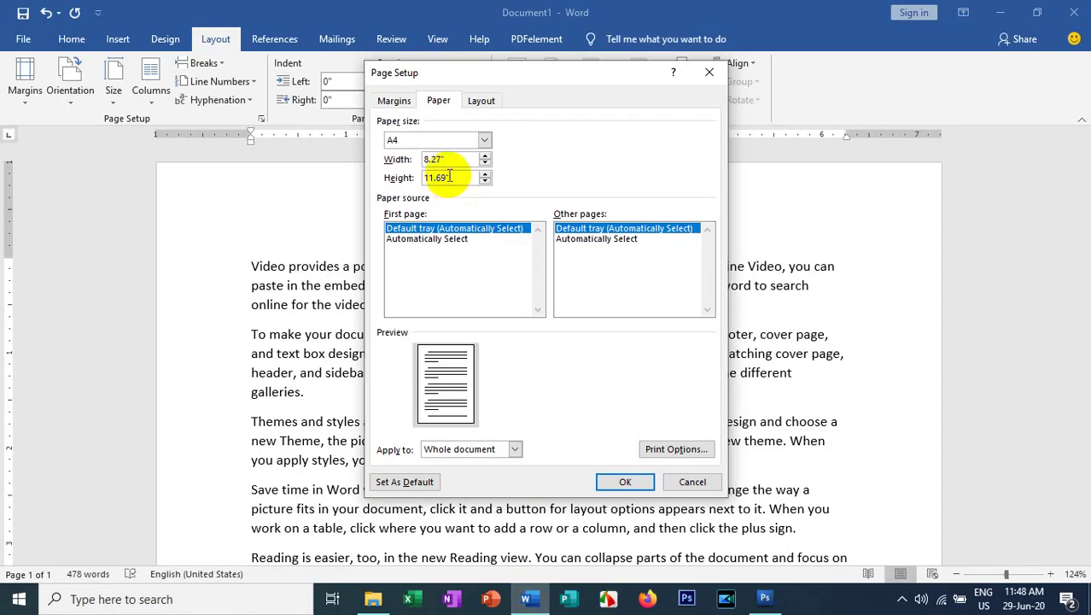
pyautogui.moveTo(449, 164); pyautogui.dragTo(385, 166)
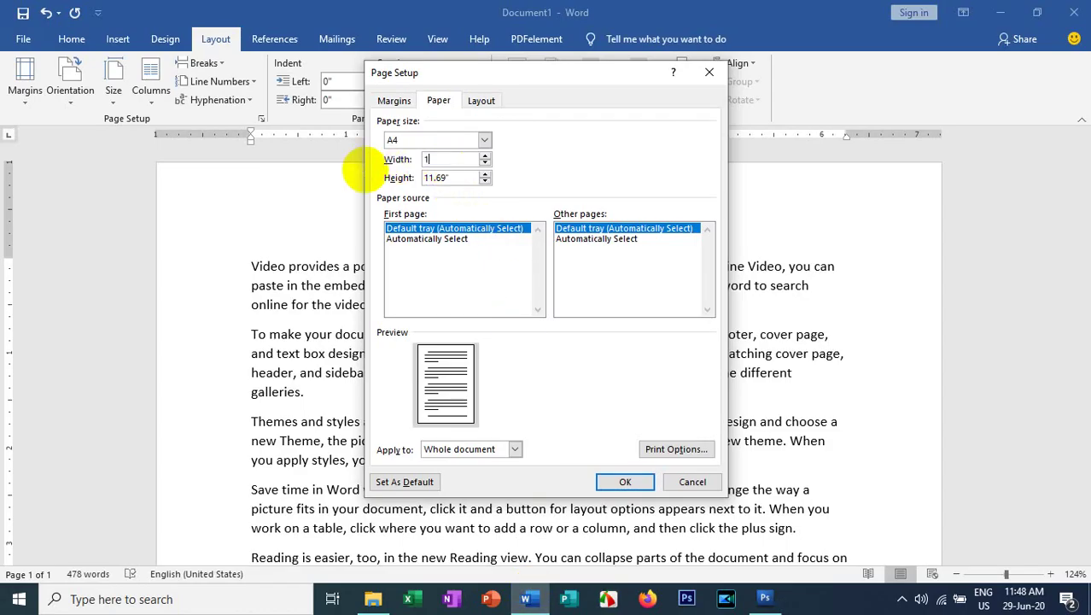
pyautogui.write('1')
pyautogui.press('Tab')
pyautogui.write('16')
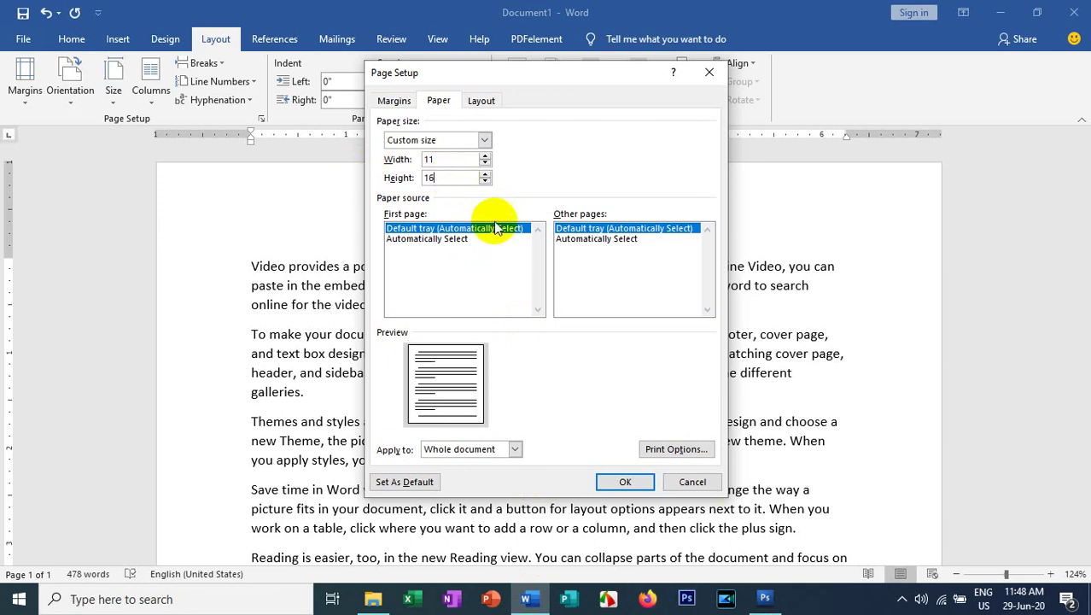
pyautogui.click(624, 481)
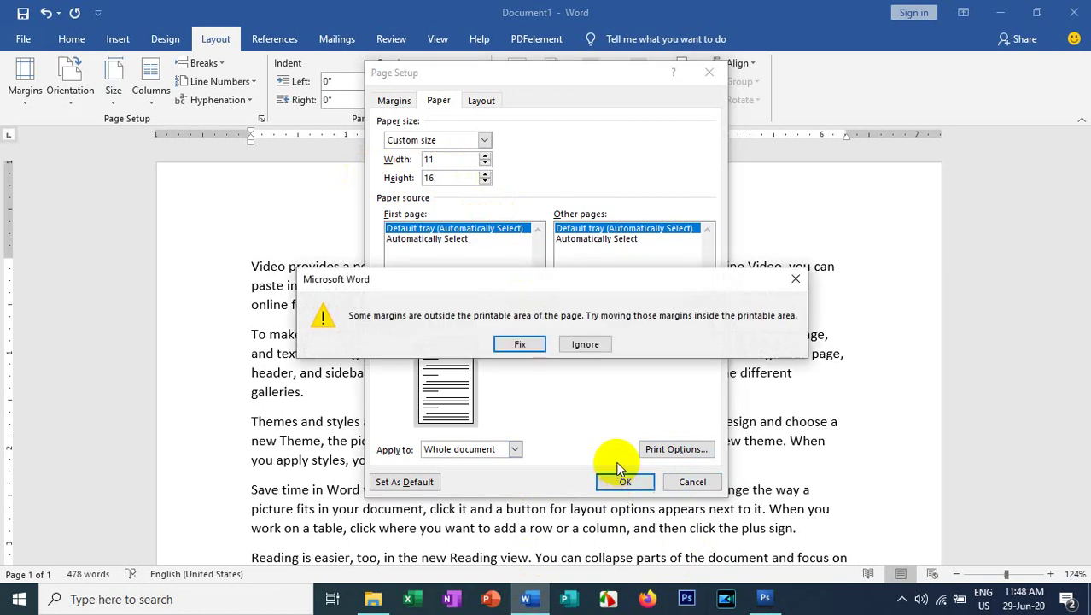
pyautogui.click(521, 345)
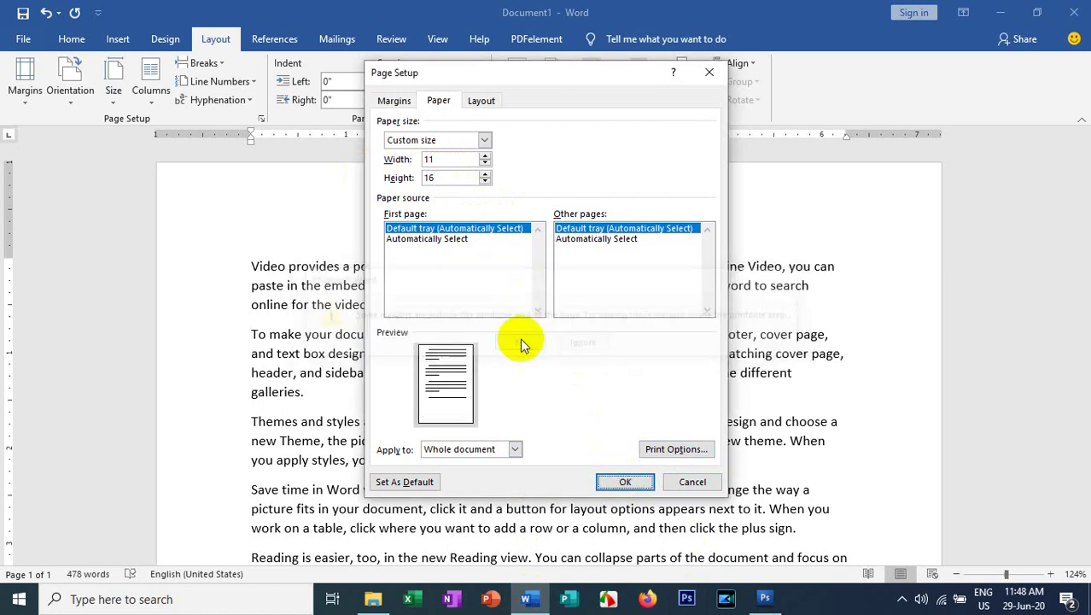
pyautogui.click(624, 482)
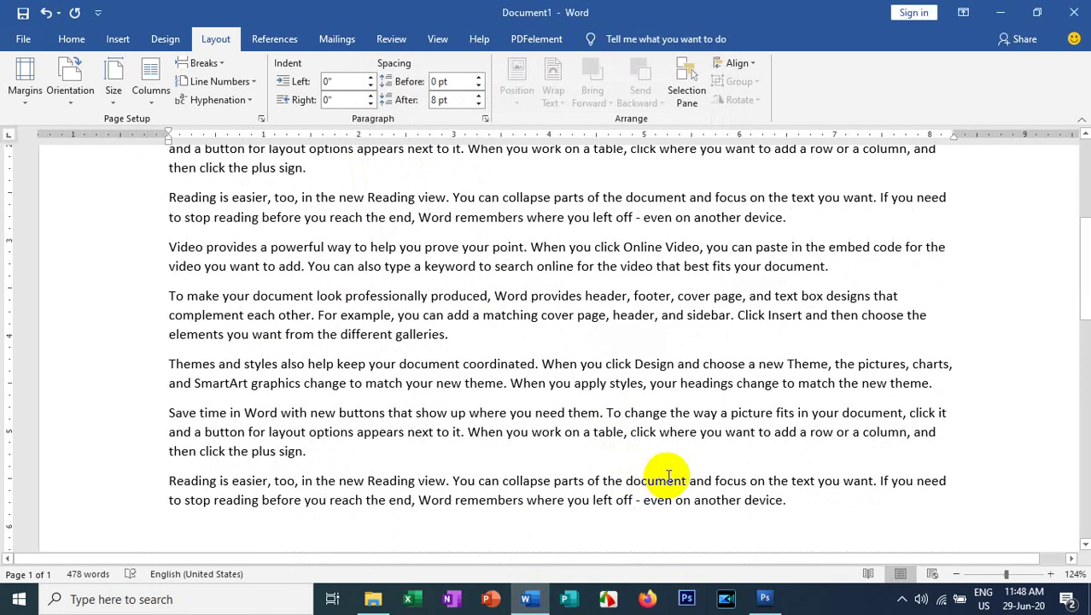
# Scroll through the document to check the text reflowed on the larger page.
pyautogui.keyDown('ctrl'); pyautogui.scroll(-2, 668, 475); pyautogui.keyUp('ctrl')
pyautogui.keyDown('ctrl'); pyautogui.scroll(-5, 669, 475); pyautogui.keyUp('ctrl')
pyautogui.keyDown('ctrl'); pyautogui.scroll(-2, 669, 469); pyautogui.keyUp('ctrl')
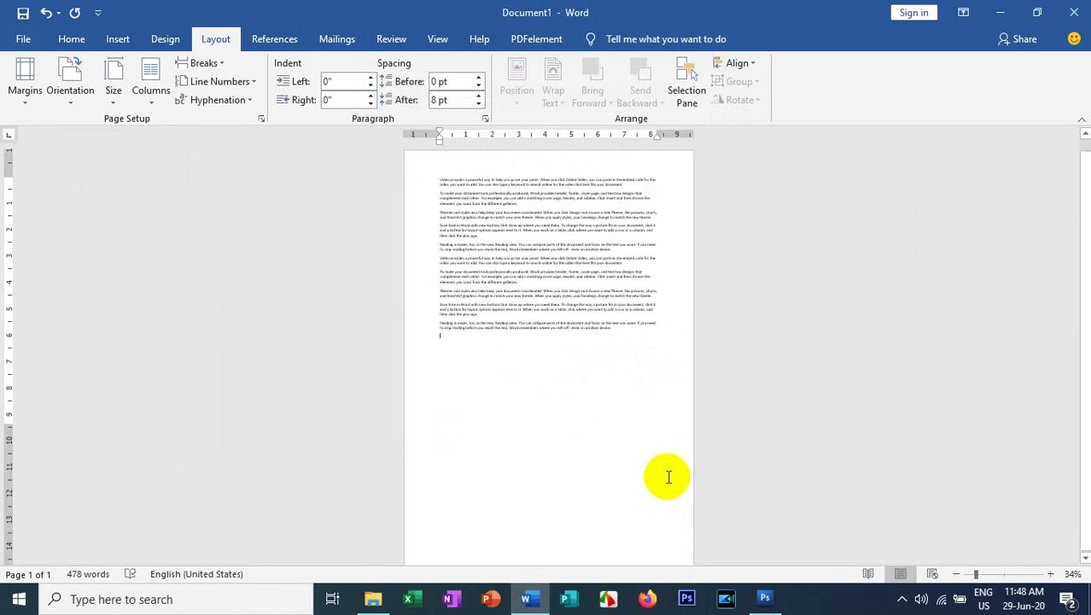
pyautogui.keyDown('ctrl'); pyautogui.scroll(-3, 669, 464); pyautogui.keyUp('ctrl')
pyautogui.keyDown('ctrl'); pyautogui.scroll(1, 669, 463); pyautogui.keyUp('ctrl')
pyautogui.keyDown('ctrl'); pyautogui.scroll(2, 668, 464); pyautogui.keyUp('ctrl')
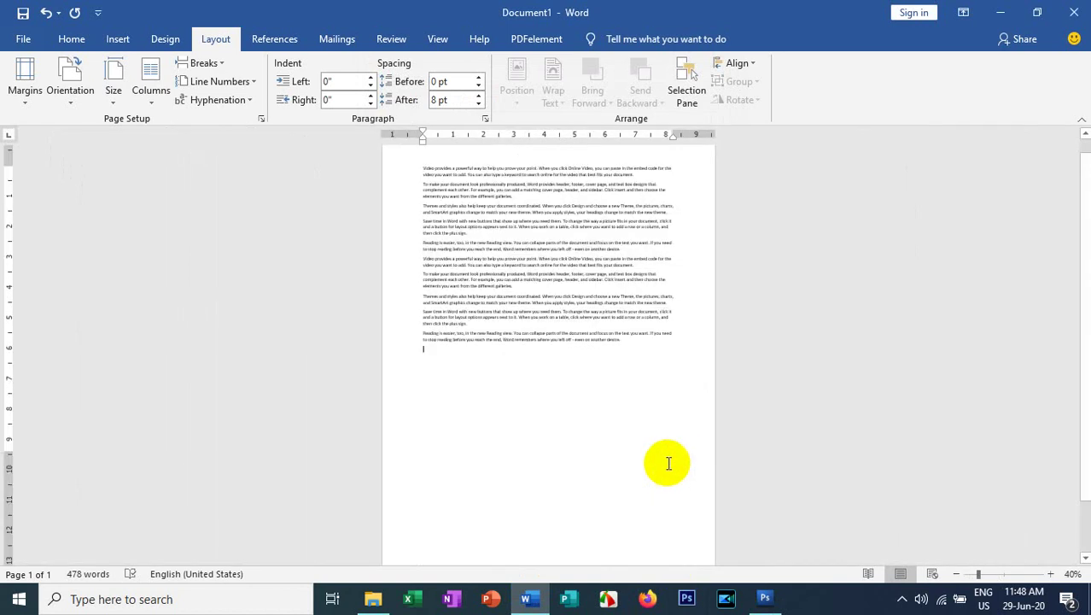
pyautogui.keyDown('ctrl'); pyautogui.scroll(-3, 668, 464); pyautogui.keyUp('ctrl')
pyautogui.keyDown('ctrl'); pyautogui.scroll(1, 669, 464); pyautogui.keyUp('ctrl')
pyautogui.keyDown('ctrl'); pyautogui.scroll(1, 668, 464); pyautogui.keyUp('ctrl')
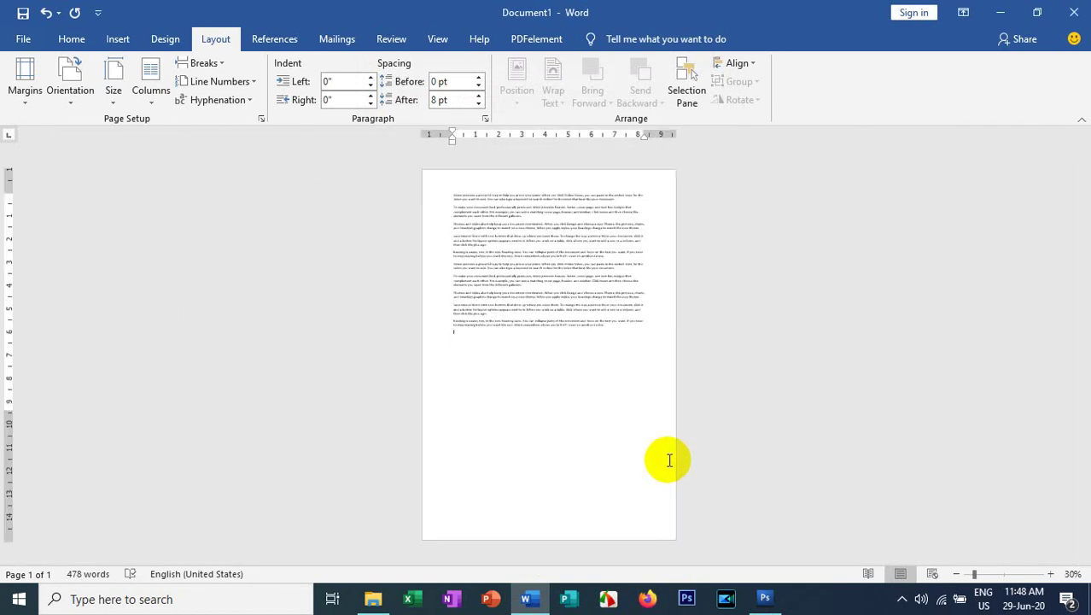
# Cancel Photoshop's New document dialog and close Photoshop, returning to the Word document.
pyautogui.click(765, 599)
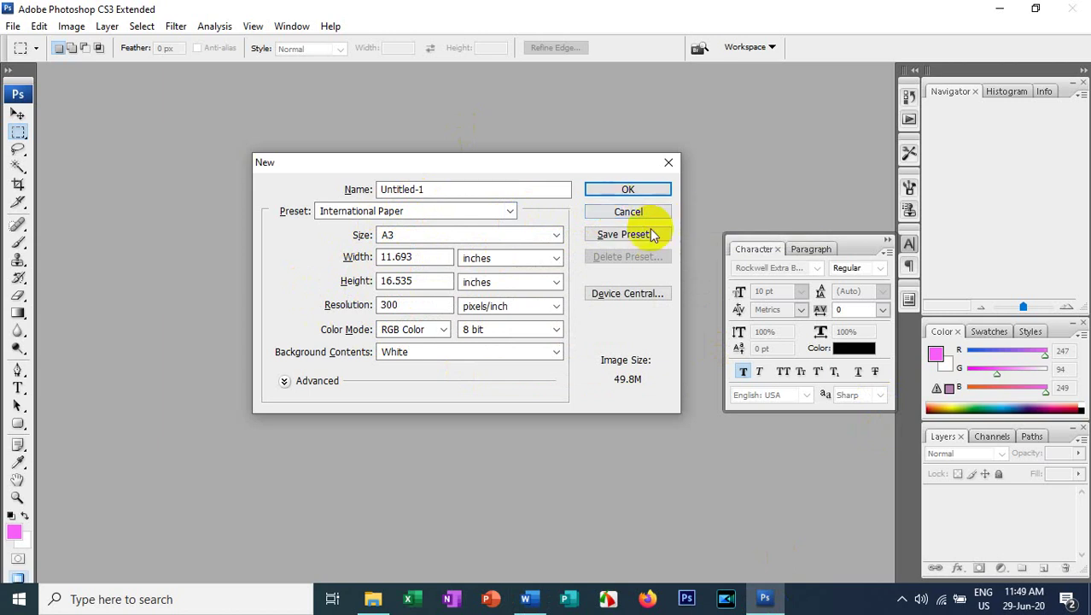
pyautogui.click(616, 211)
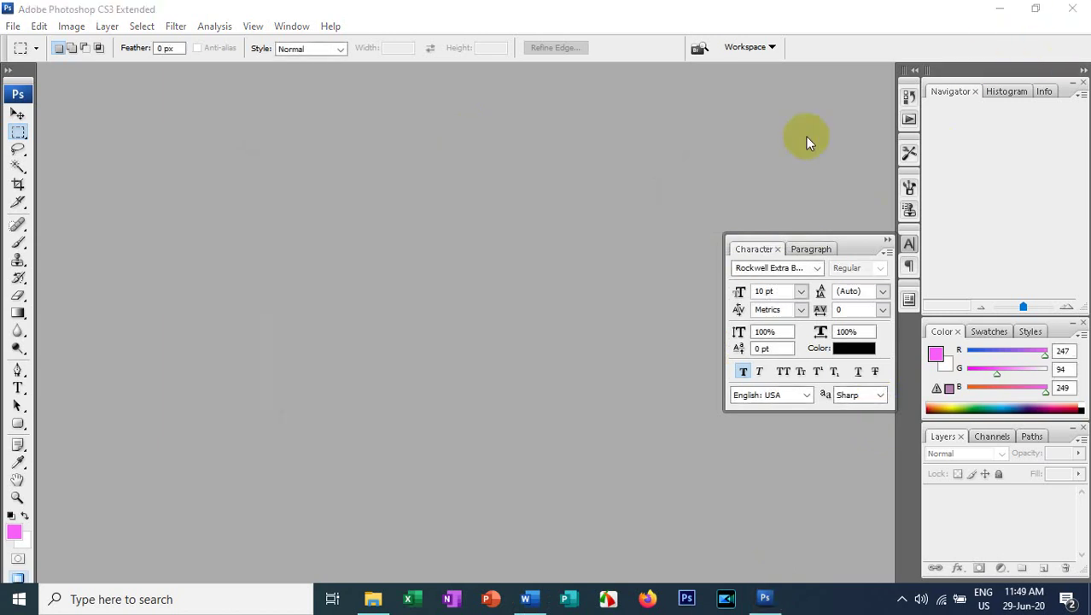
pyautogui.click(1070, 4)
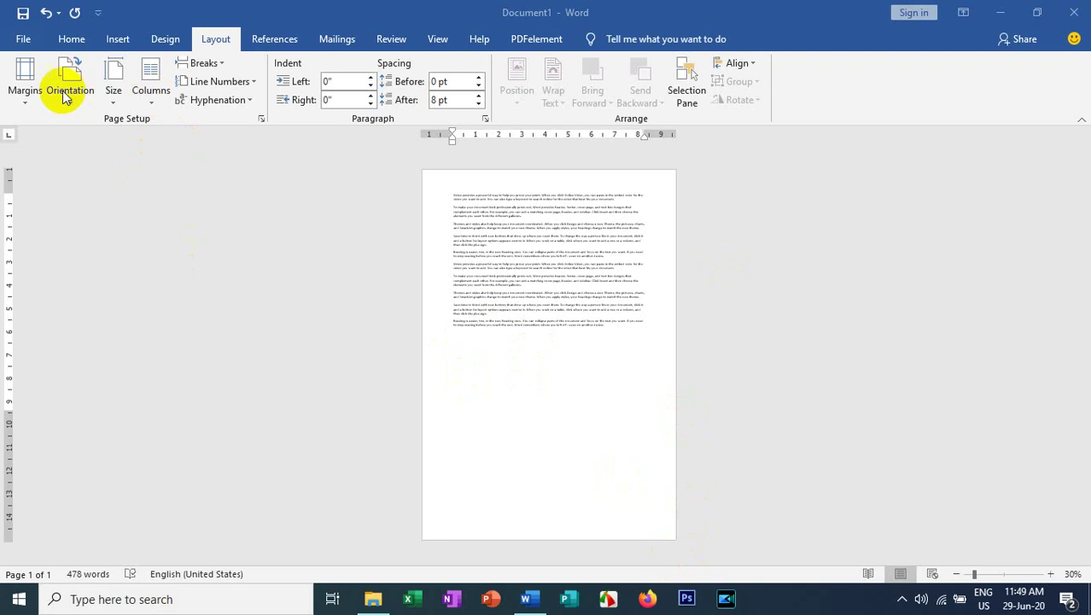
# Switch the page to the smaller 11 by 16 inch paper so the text spans two pages.
pyautogui.click(116, 89)
pyautogui.click(160, 162)
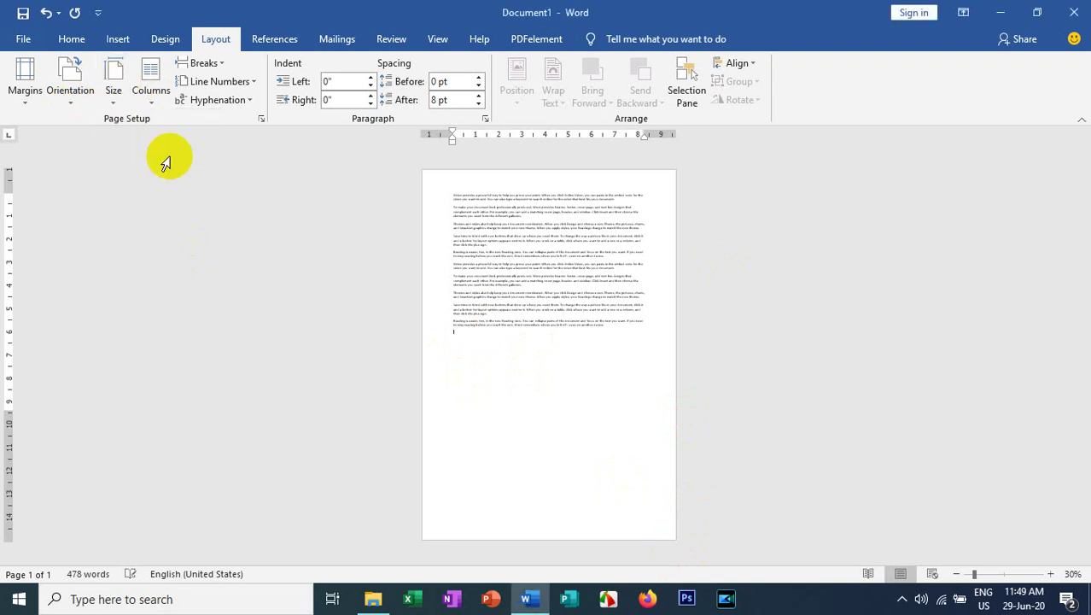
pyautogui.click(591, 320)
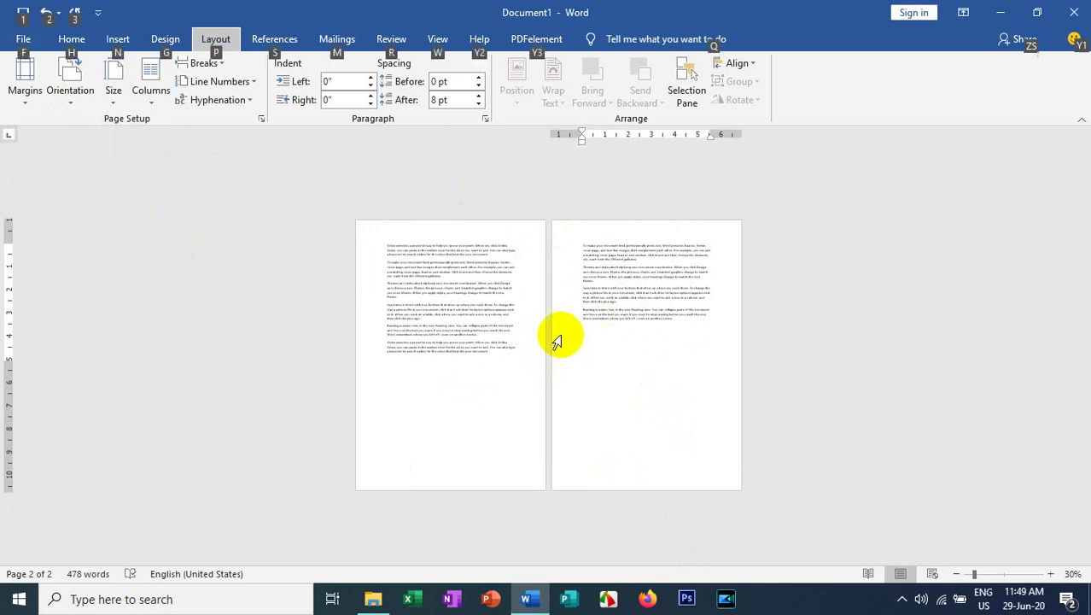
pyautogui.click(586, 327)
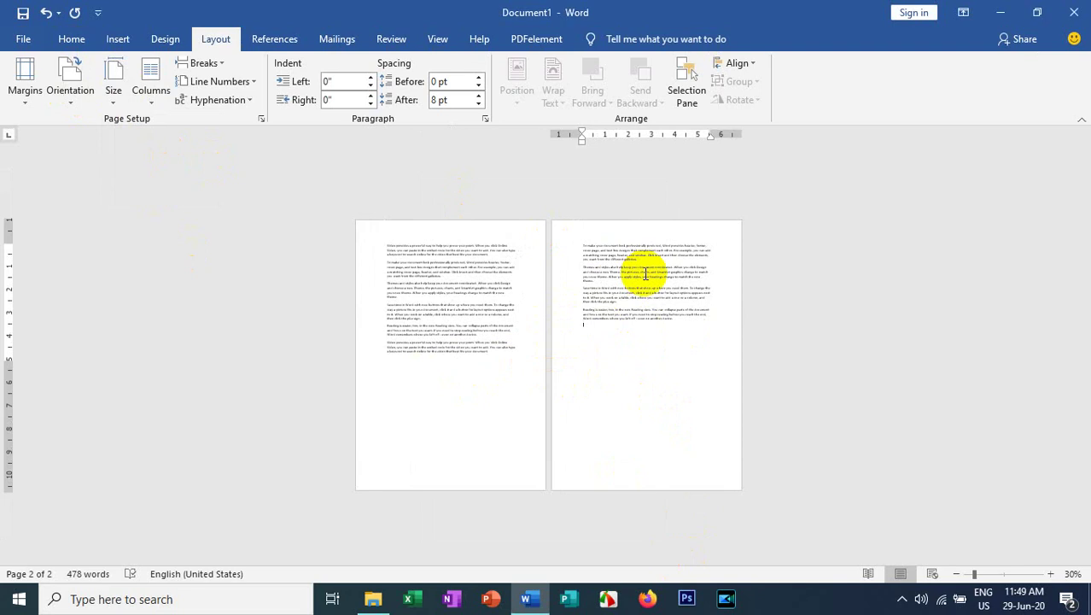
pyautogui.click(608, 351)
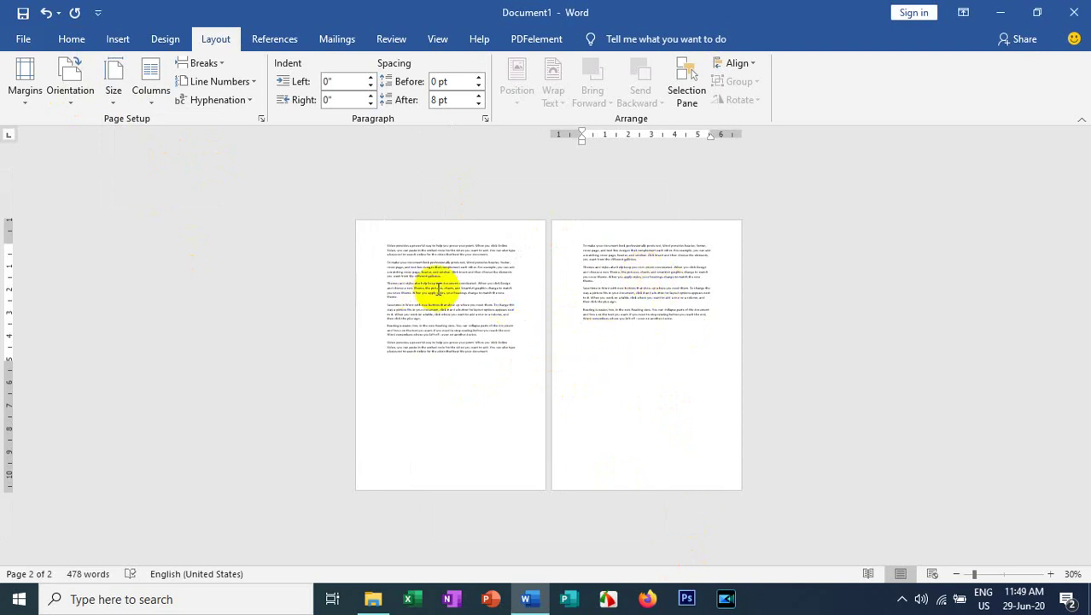
pyautogui.keyDown('ctrl'); pyautogui.scroll(7, 550, 371); pyautogui.keyUp('ctrl')
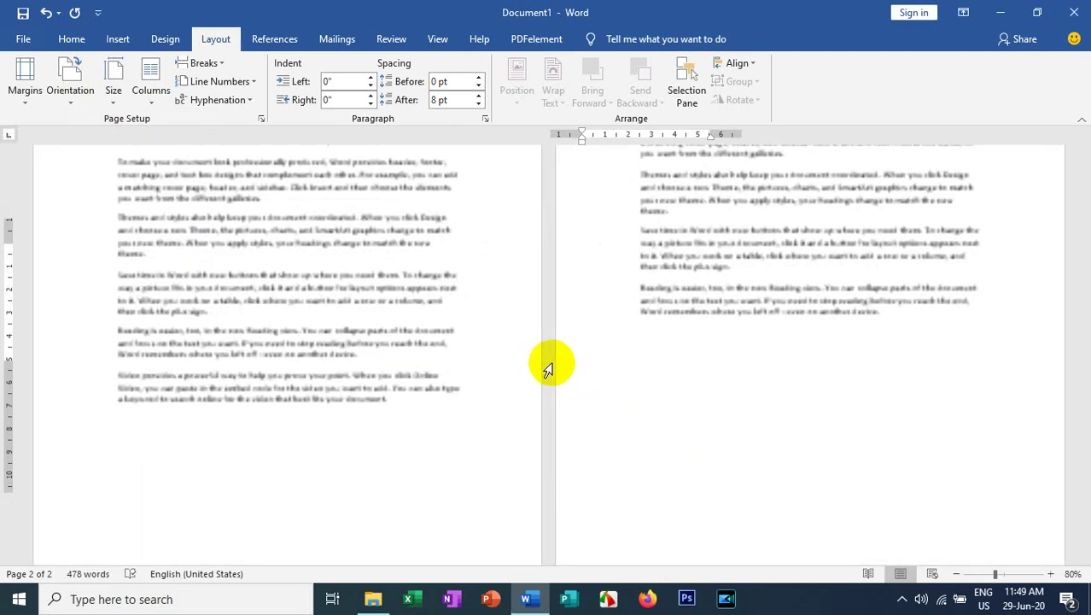
pyautogui.keyDown('ctrl'); pyautogui.scroll(-7, 556, 362); pyautogui.keyUp('ctrl')
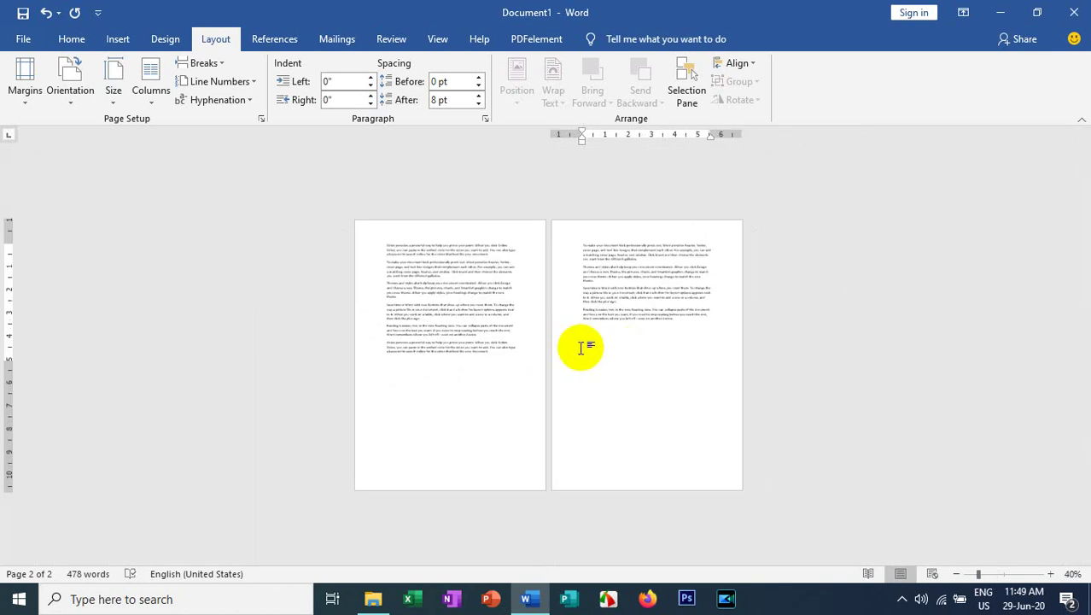
pyautogui.keyDown('ctrl'); pyautogui.scroll(3, 578, 346); pyautogui.keyUp('ctrl')
# Delete all the sample text across both pages, including the one leftover line.
pyautogui.moveTo(623, 326); pyautogui.dragTo(549, 154)
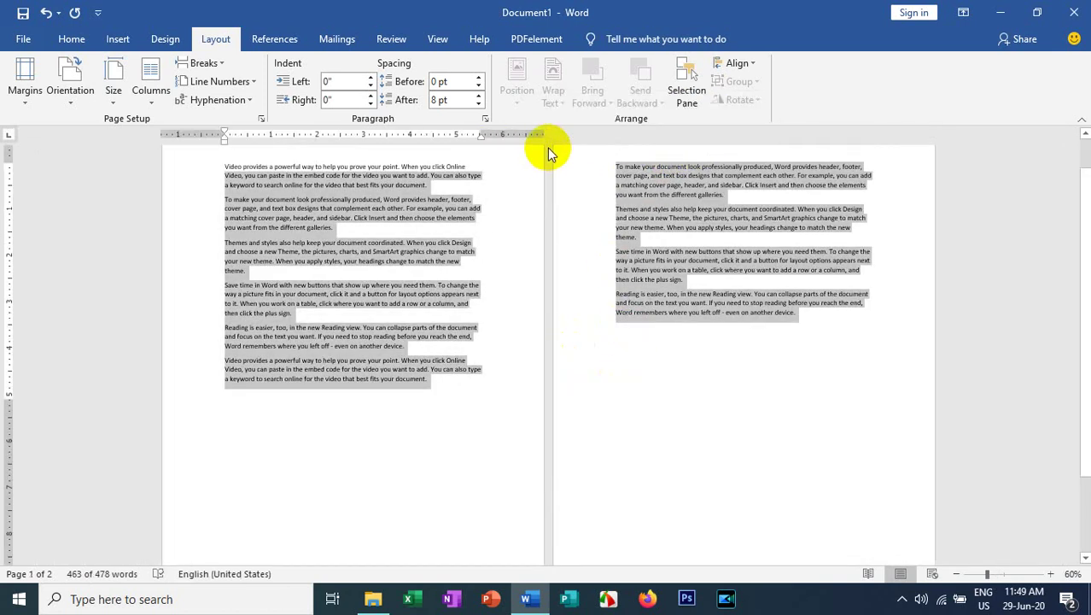
pyautogui.press('Delete')
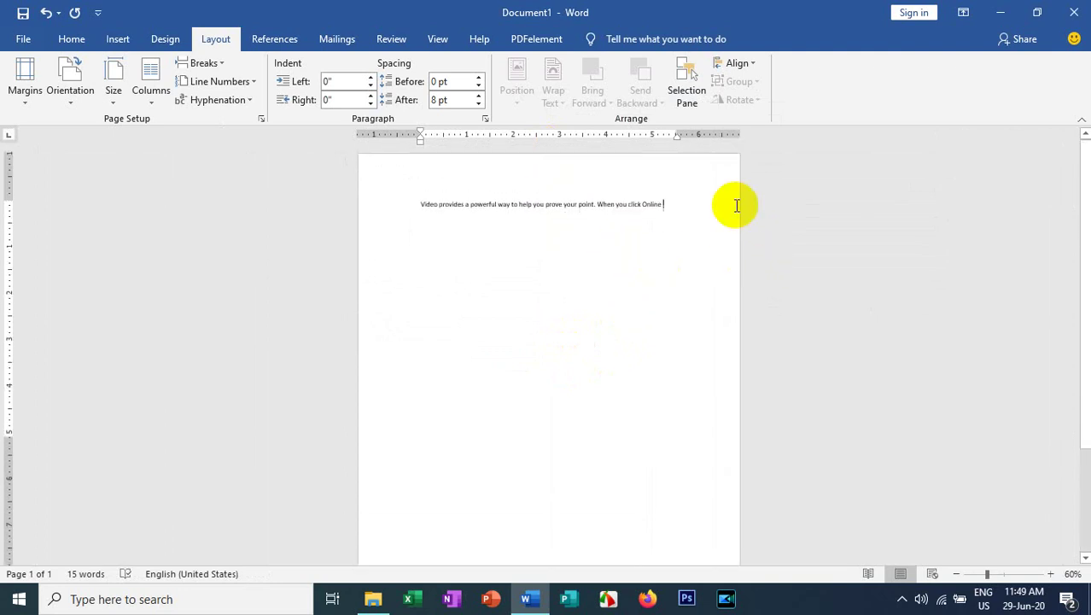
pyautogui.click(343, 195)
pyautogui.press('Delete')
pyautogui.write('=rand(15)')
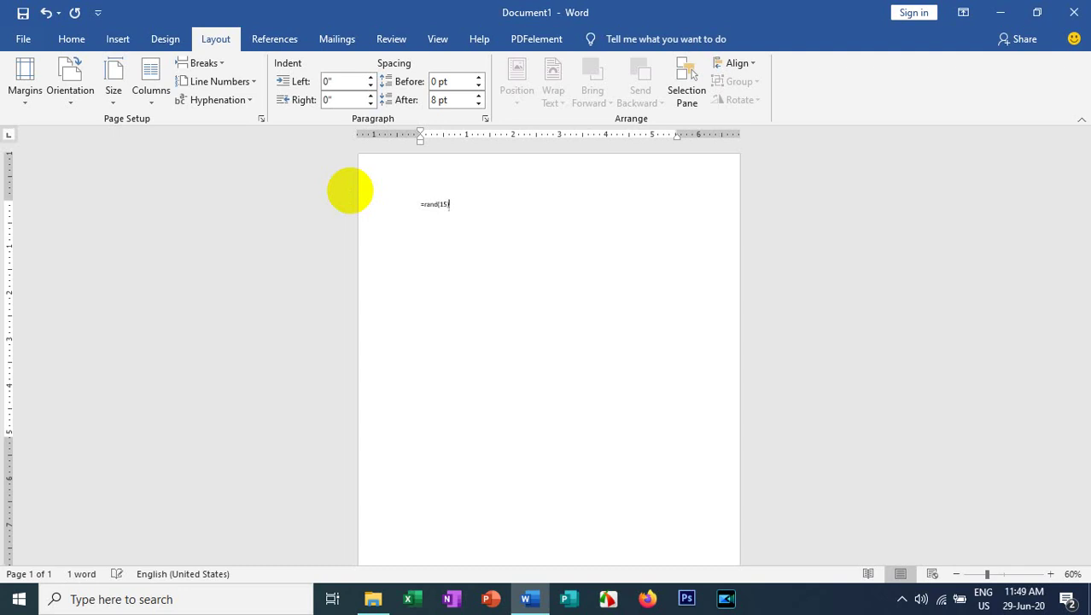
# Expand the =rand(15) formula into generated sample paragraphs.
pyautogui.press('Return')
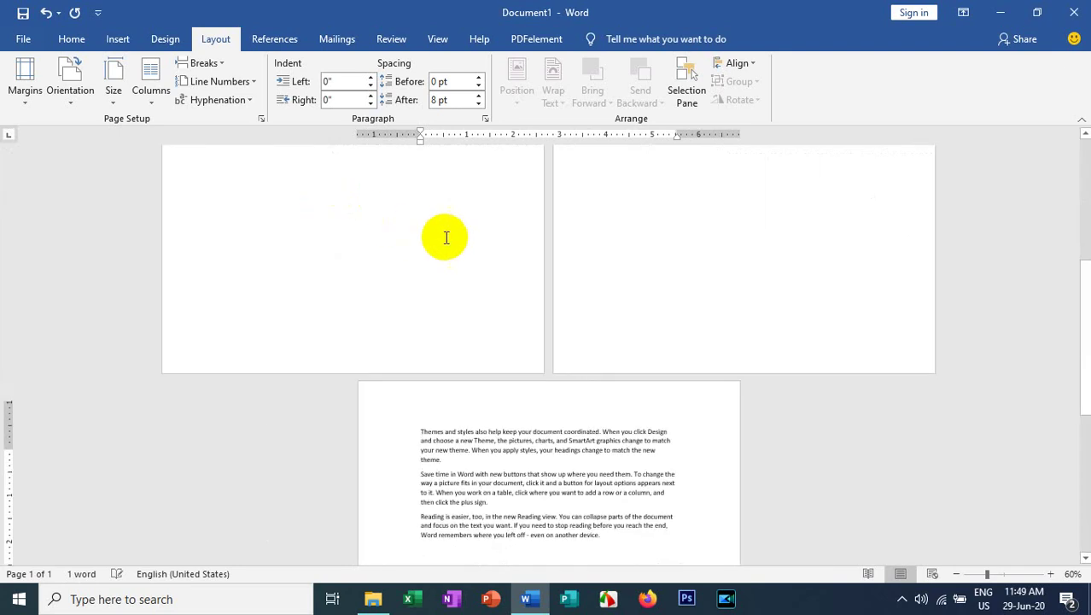
pyautogui.scroll(2, 637, 333)
pyautogui.scroll(-5, 615, 282)
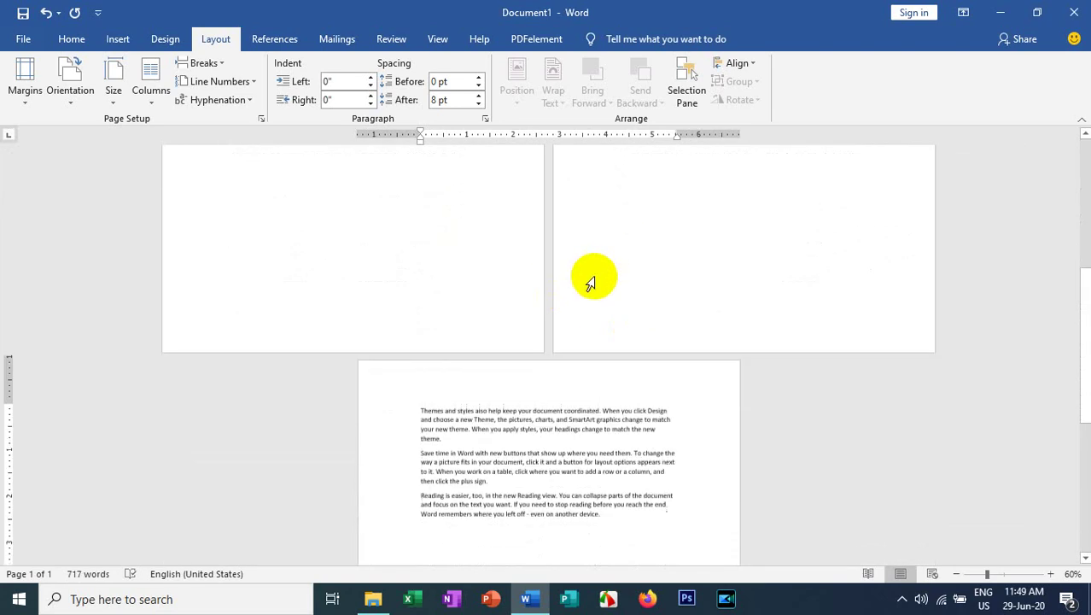
pyautogui.scroll(2, 570, 331)
pyautogui.scroll(2, 528, 371)
pyautogui.scroll(2, 551, 346)
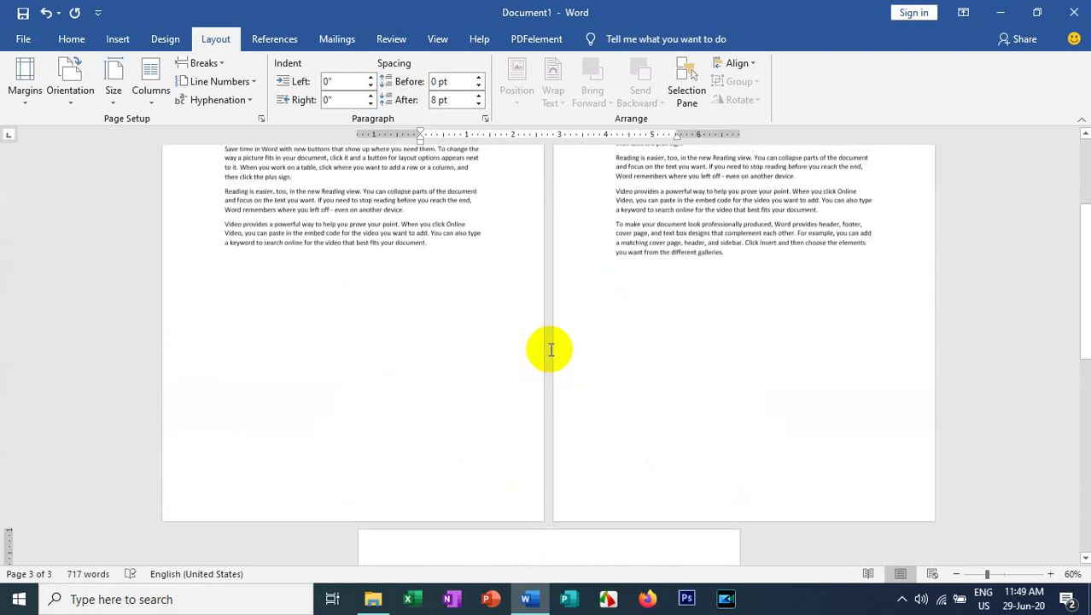
pyautogui.scroll(1, 684, 341)
pyautogui.scroll(-2, 684, 341)
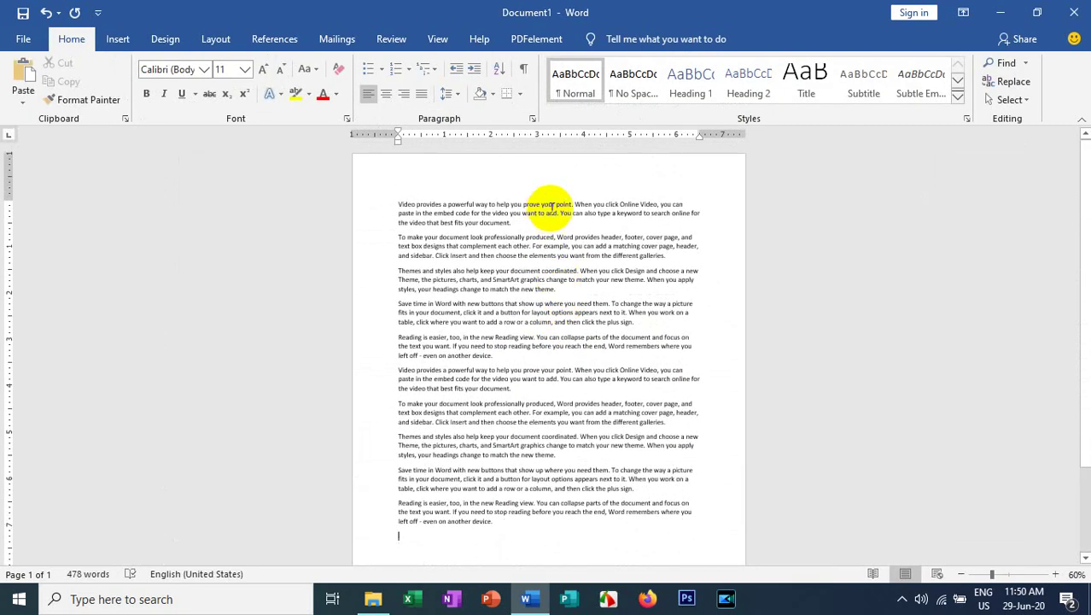
pyautogui.scroll(-3, 567, 236)
pyautogui.scroll(2, 565, 239)
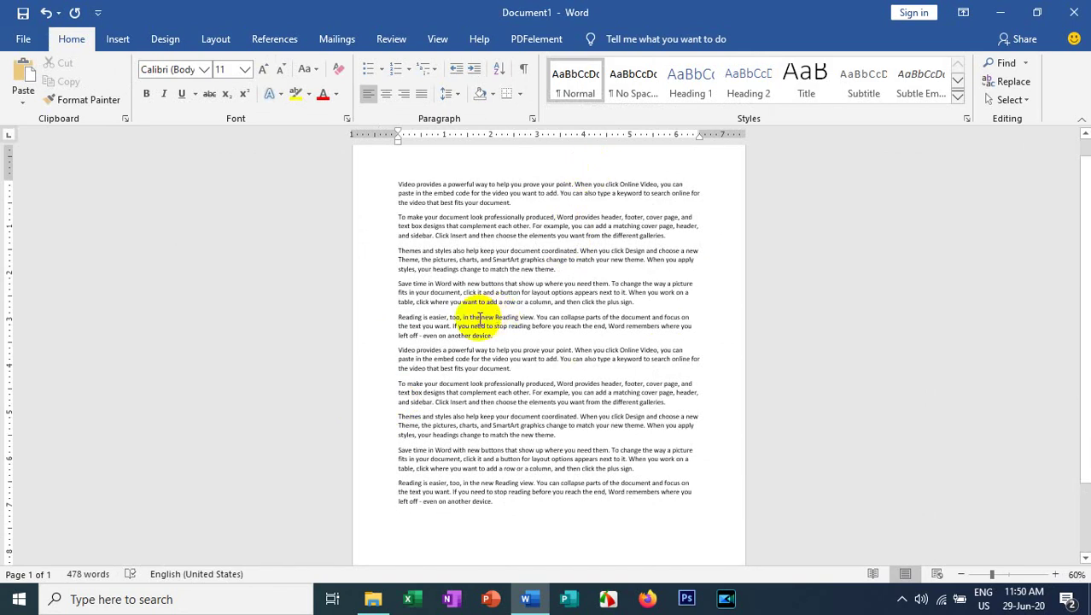
# Paste a second copy of the sample text at its end, doubling it to 956 words.
pyautogui.hotkey('ctrl', 'a')
pyautogui.hotkey('ctrl', 'c')
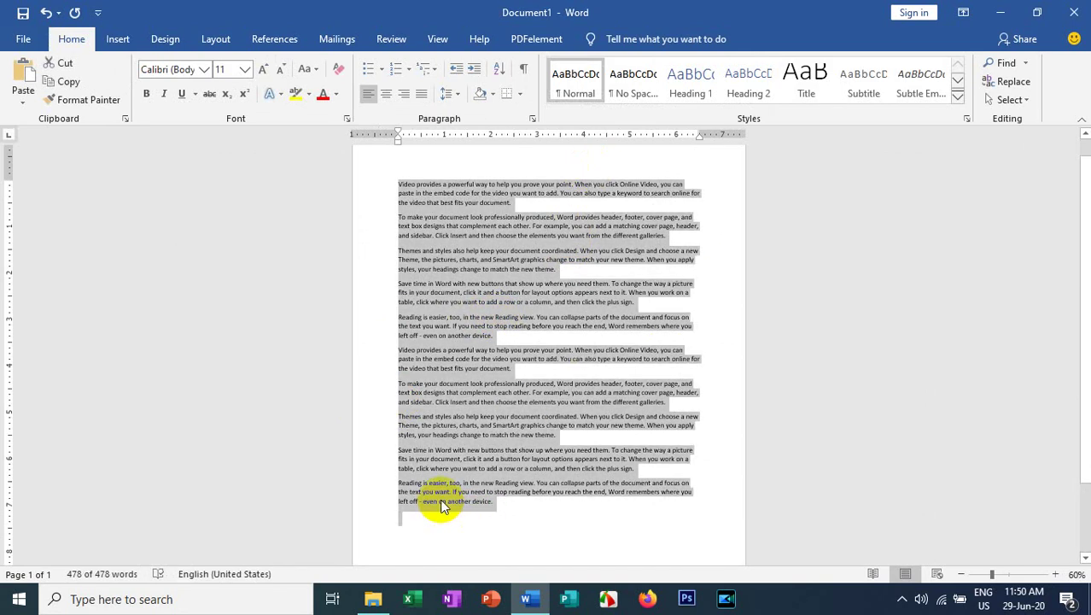
pyautogui.scroll(-3, 442, 494)
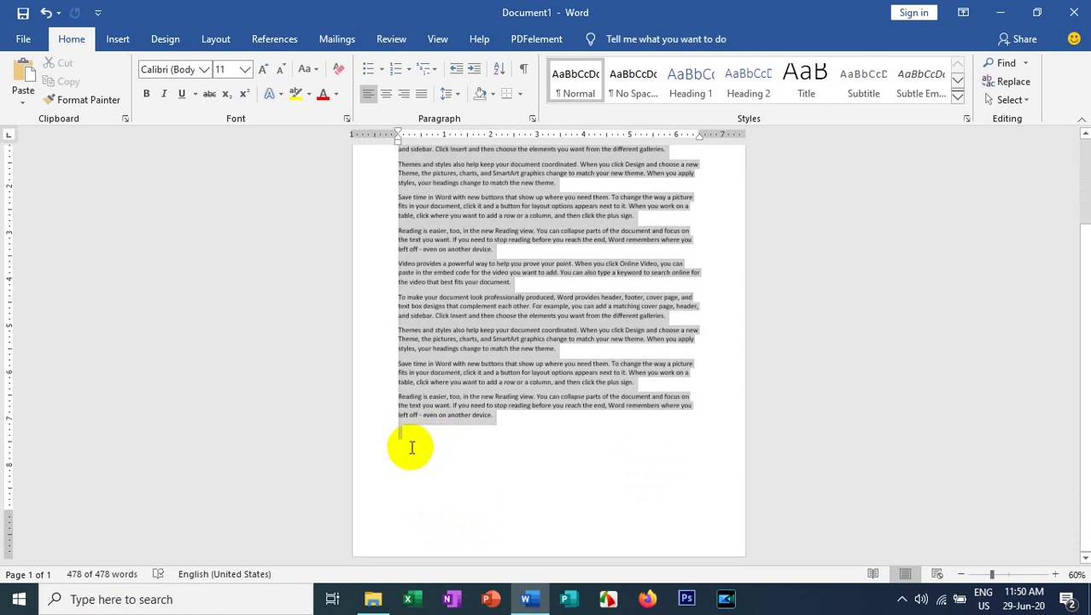
pyautogui.click(412, 447)
pyautogui.hotkey('ctrl', 'v')
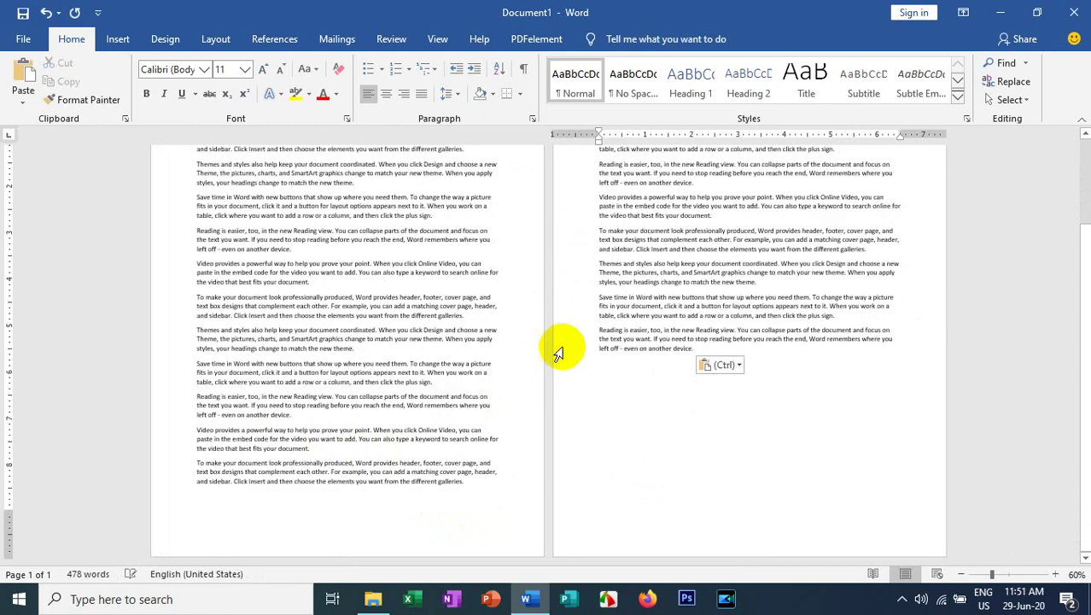
pyautogui.scroll(3, 580, 316)
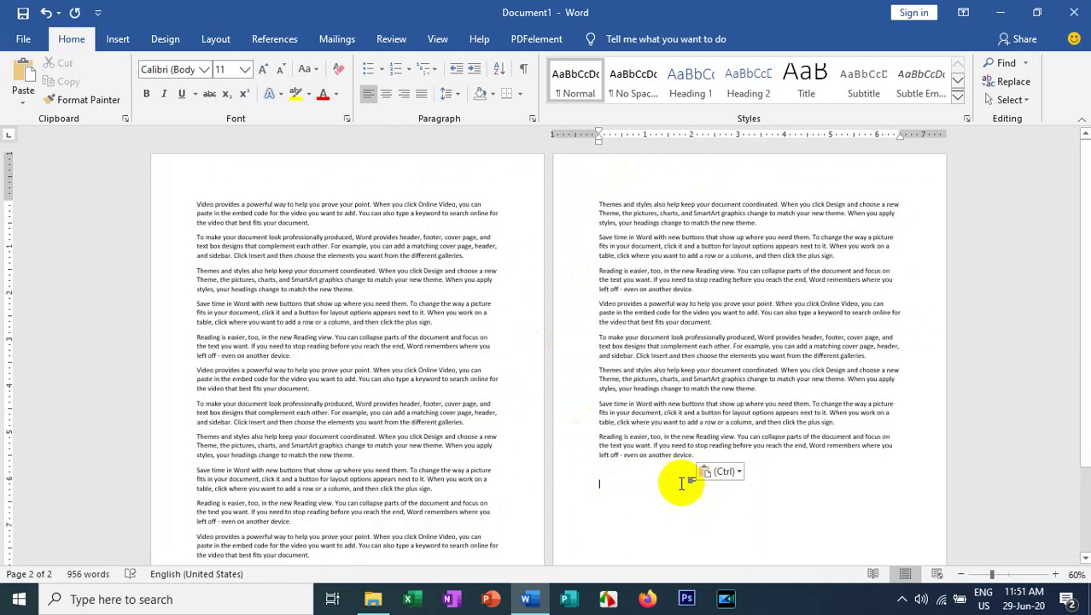
# Delete the page-two overflow so 571 words fill exactly one page.
pyautogui.moveTo(658, 480)
pyautogui.mouseDown()
pyautogui.moveTo(603, 337)
pyautogui.moveTo(592, 190)
pyautogui.mouseUp()
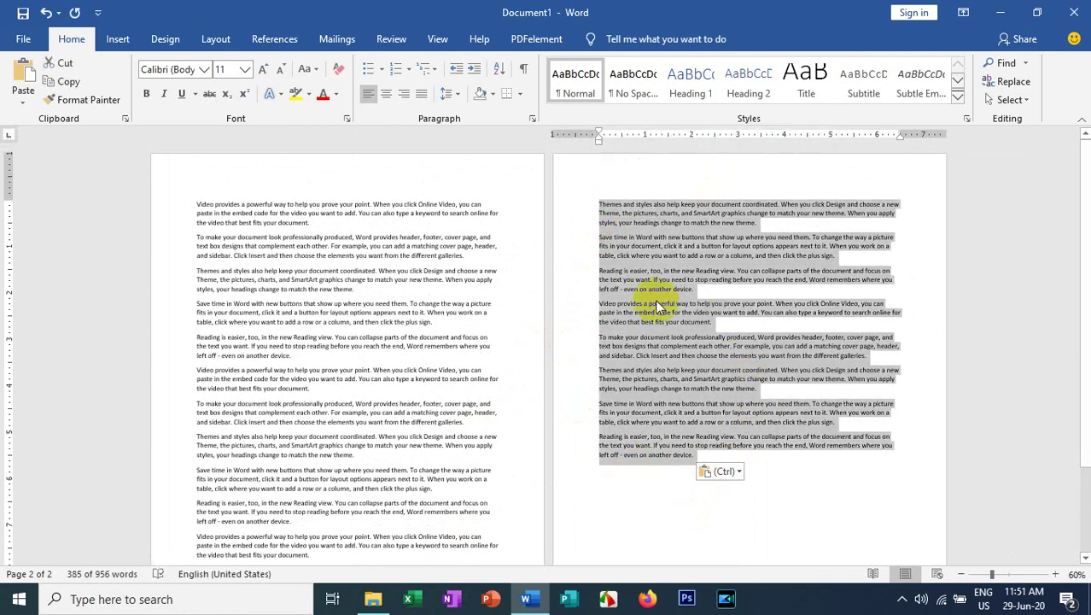
pyautogui.press('Delete')
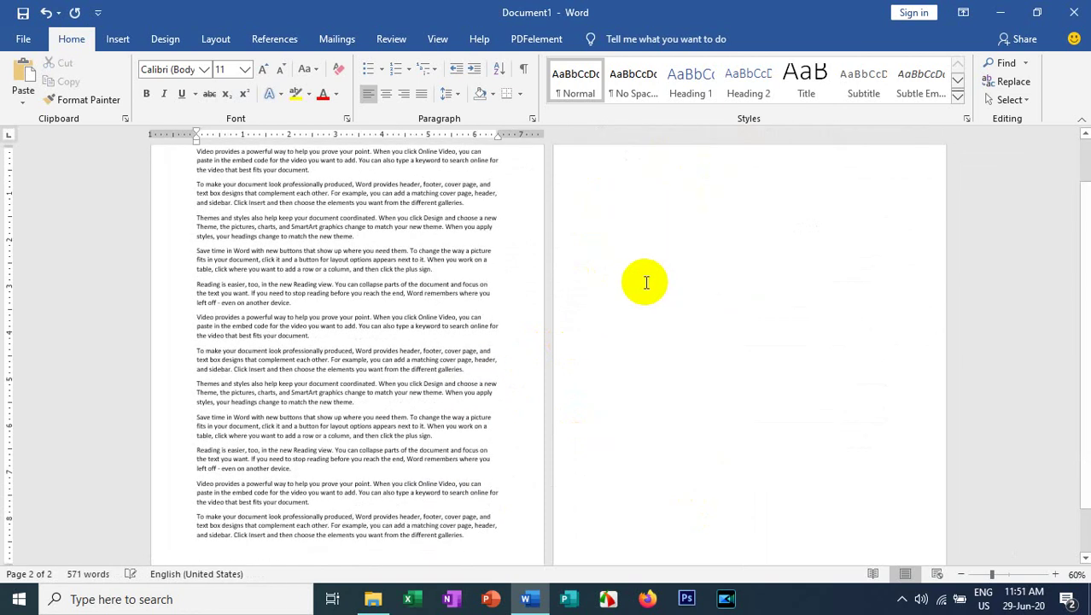
pyautogui.scroll(2, 649, 332)
pyautogui.scroll(2, 606, 226)
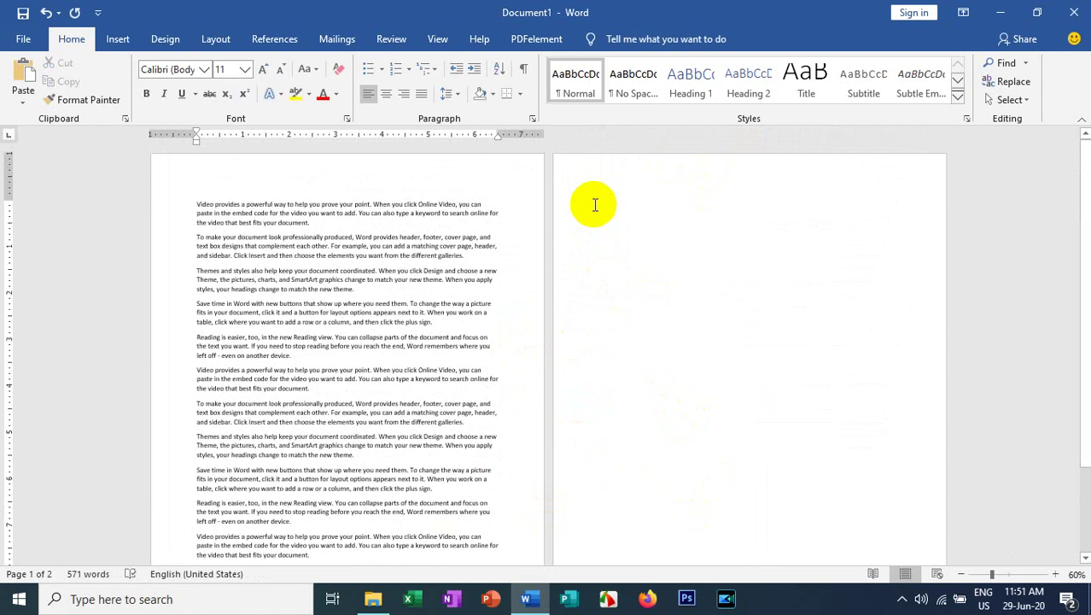
pyautogui.doubleClick(591, 202)
pyautogui.click(624, 213)
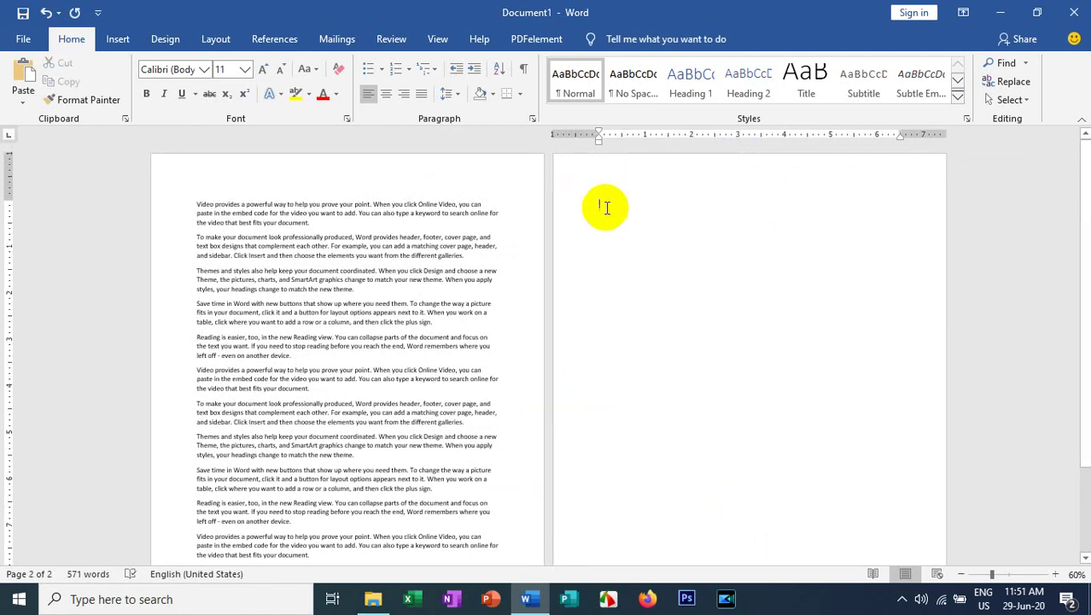
pyautogui.press('BackSpace')
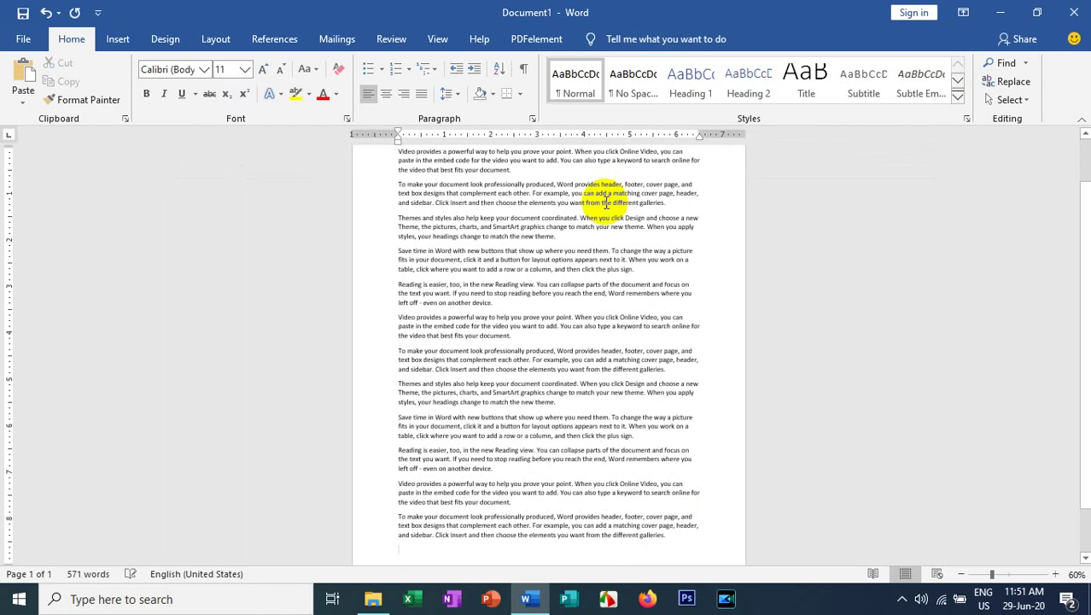
pyautogui.scroll(-1, 655, 276)
pyautogui.scroll(-2, 655, 276)
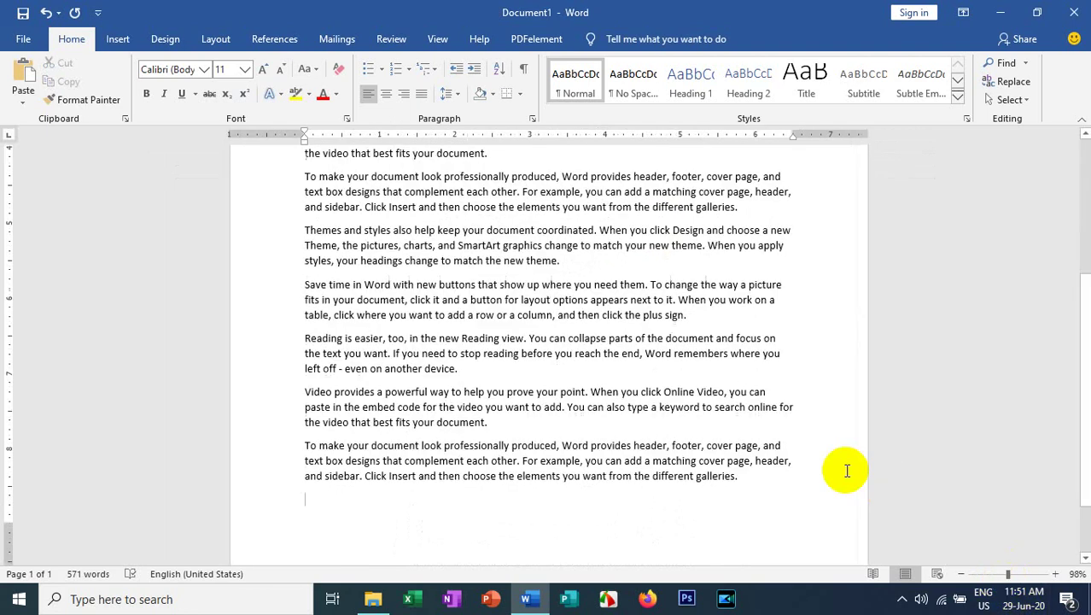
pyautogui.scroll(5, 751, 431)
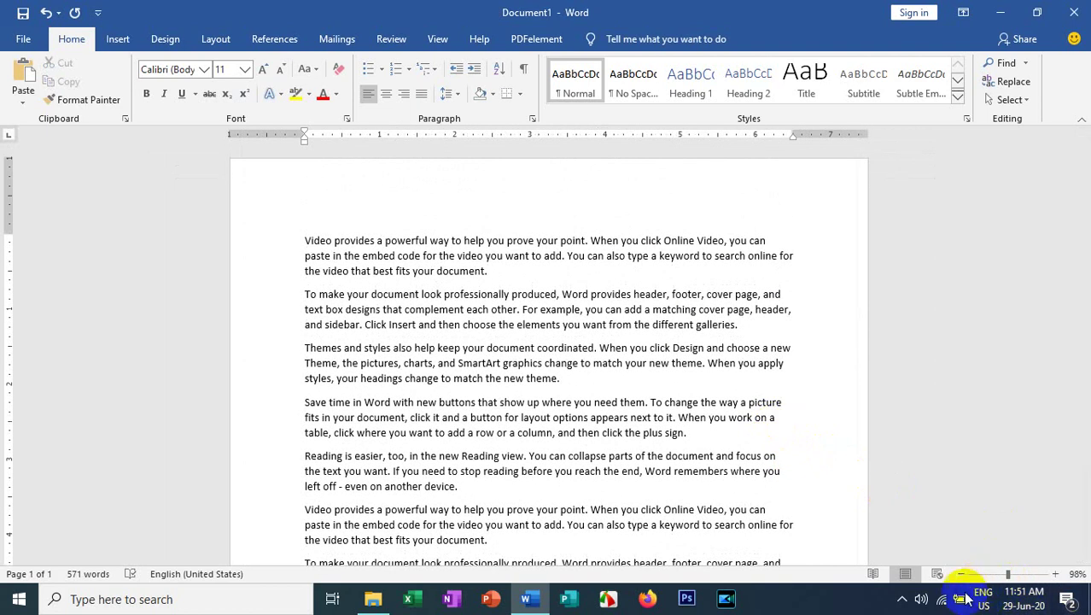
pyautogui.moveTo(1008, 574); pyautogui.dragTo(977, 574)
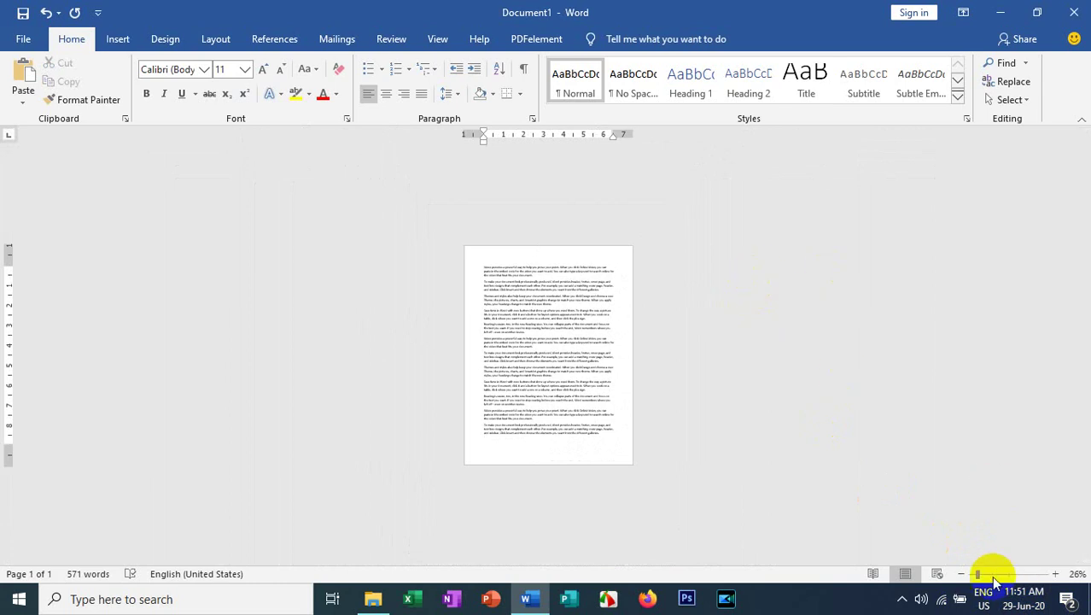
pyautogui.moveTo(978, 573); pyautogui.dragTo(987, 573)
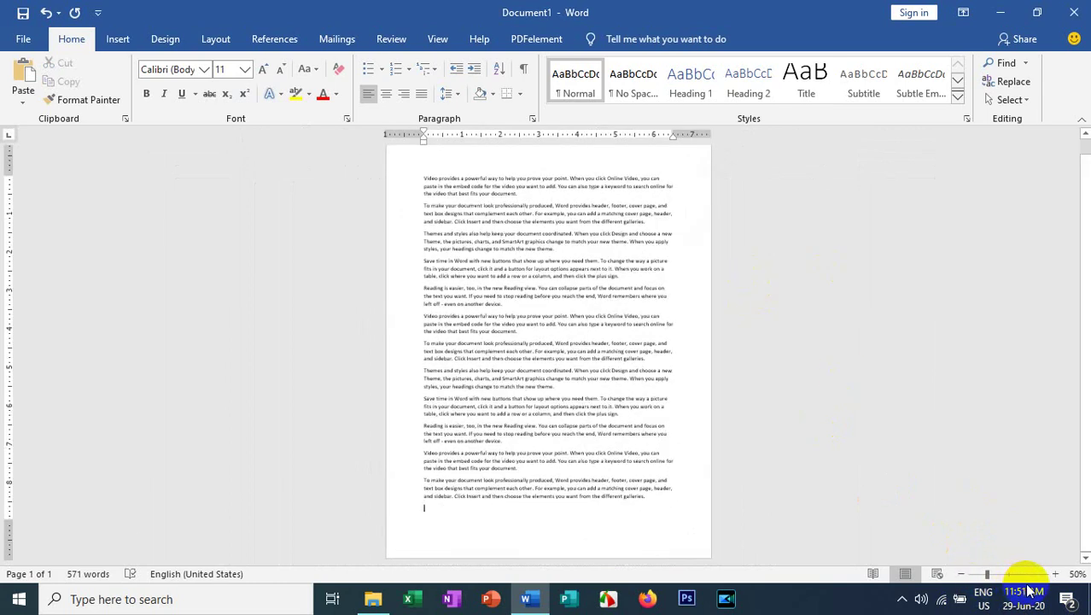
pyautogui.keyDown('ctrl'); pyautogui.scroll(6, 694, 445); pyautogui.keyUp('ctrl')
pyautogui.scroll(-1, 485, 410)
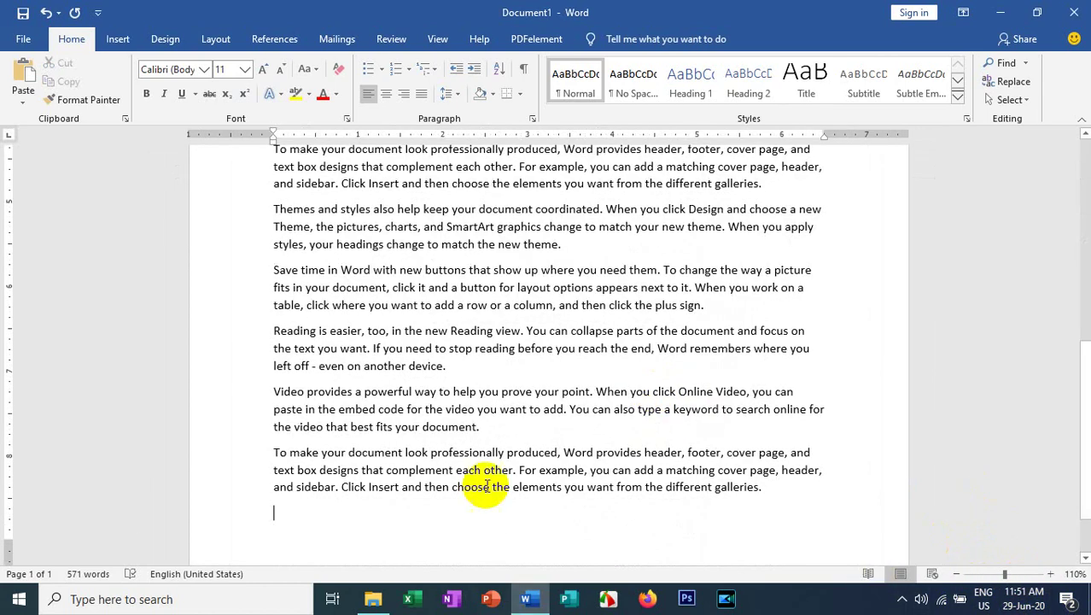
pyautogui.scroll(-2, 465, 463)
pyautogui.scroll(-3, 465, 463)
pyautogui.scroll(1, 393, 324)
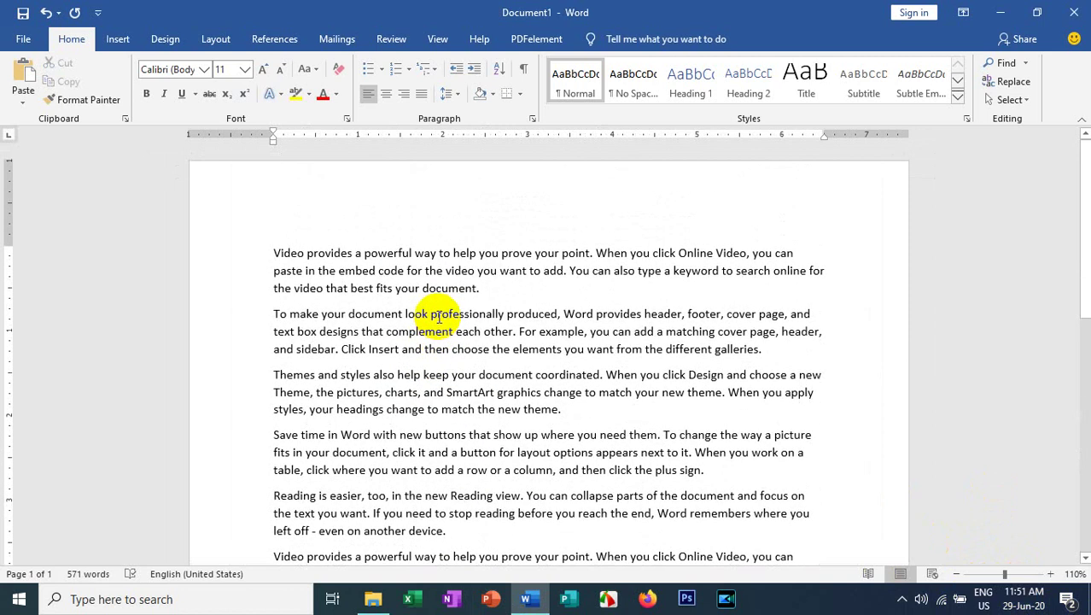
pyautogui.scroll(1, 448, 299)
pyautogui.scroll(-5, 448, 292)
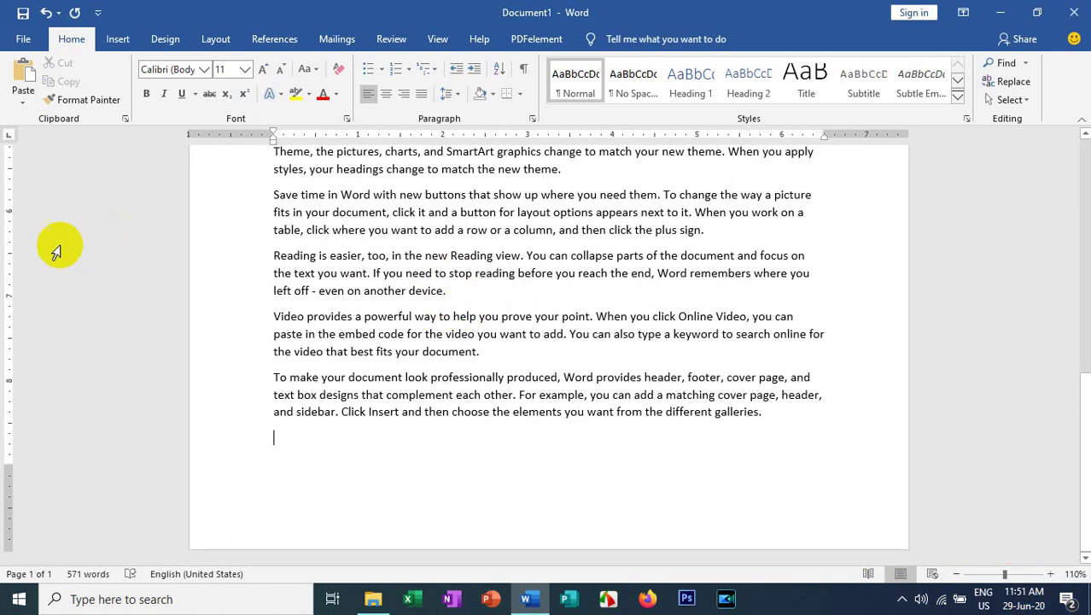
# Lay the 571-word sample text out in two columns via Layout > Columns.
pyautogui.click(215, 38)
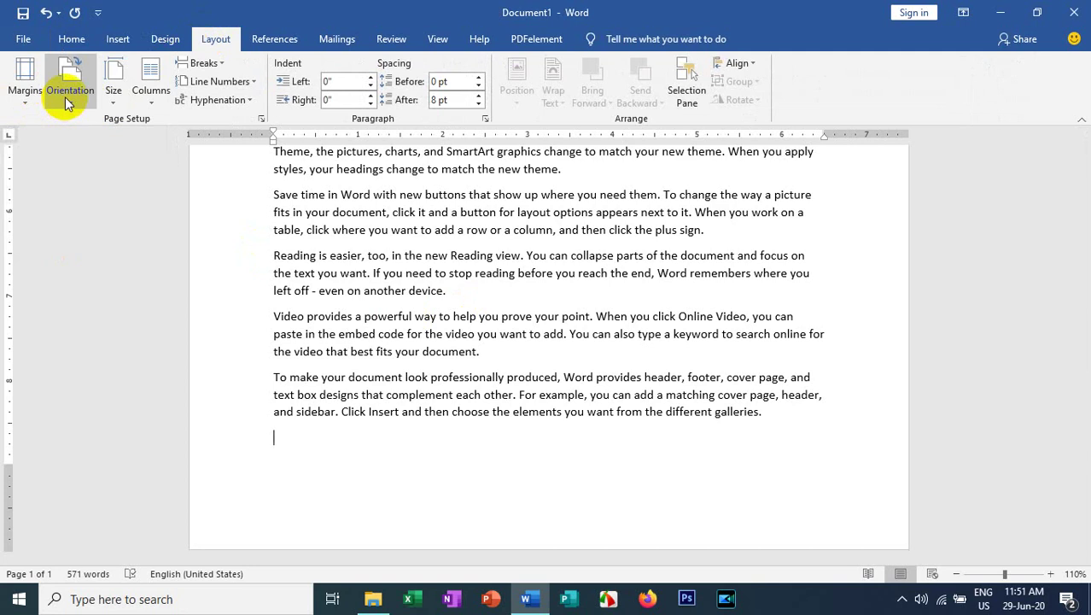
pyautogui.click(118, 93)
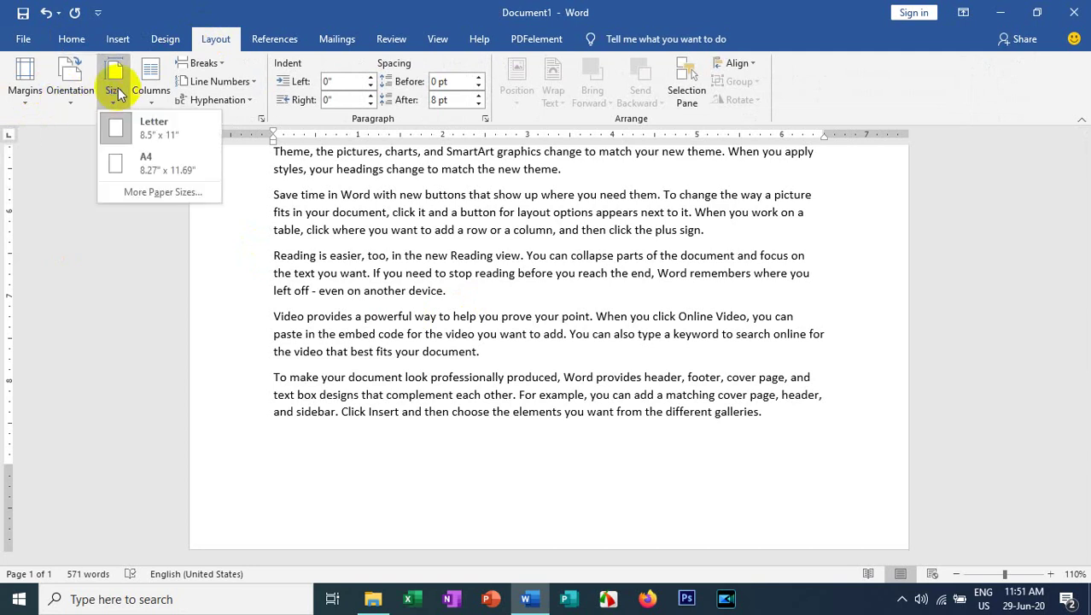
pyautogui.click(150, 96)
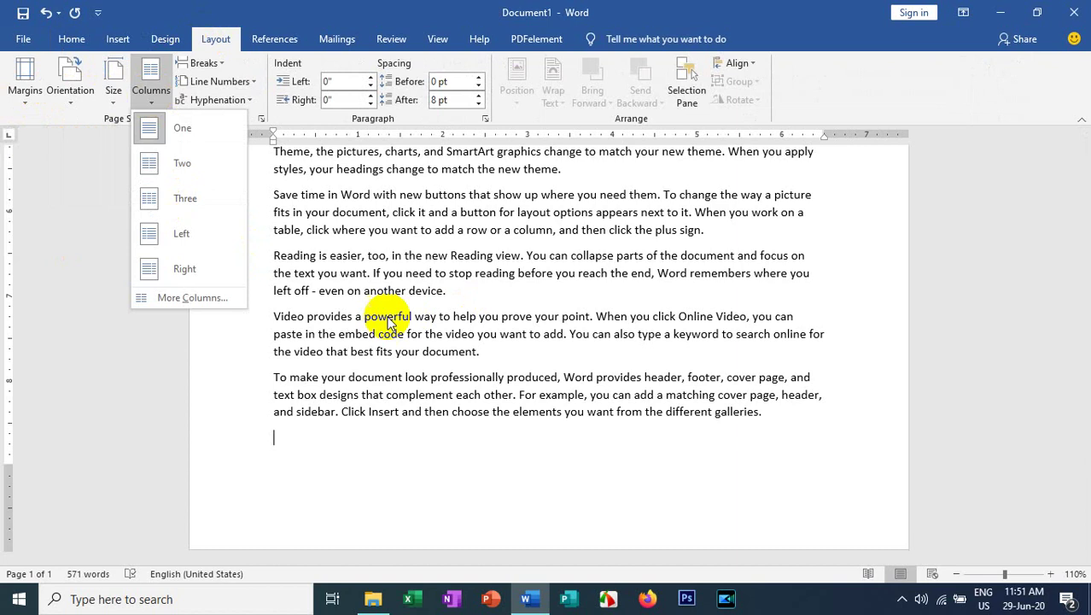
pyautogui.scroll(4, 418, 273)
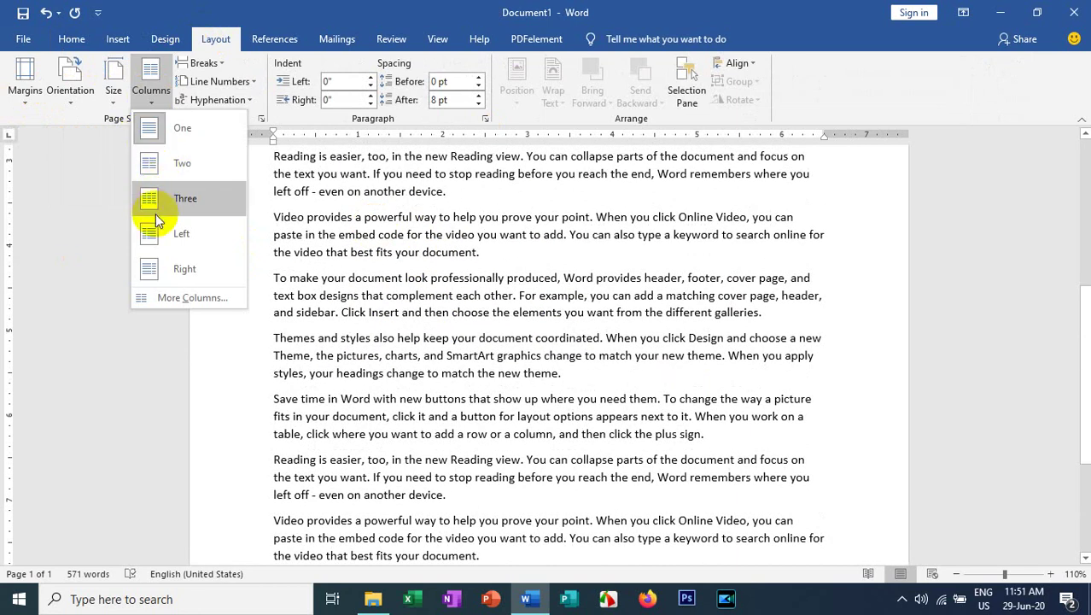
pyautogui.scroll(-3, 414, 183)
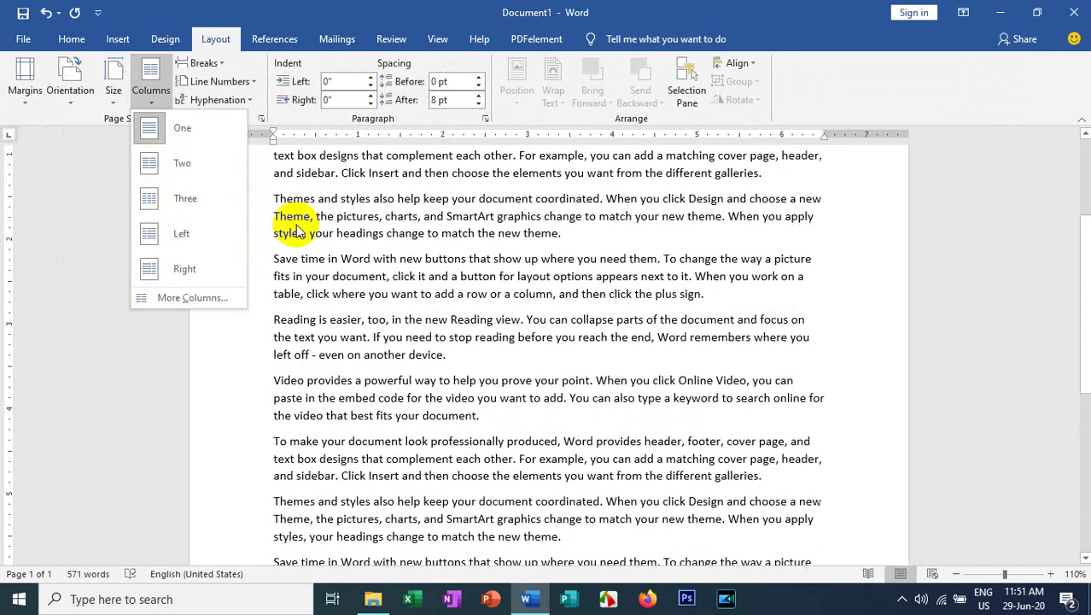
pyautogui.click(164, 164)
pyautogui.scroll(5, 519, 195)
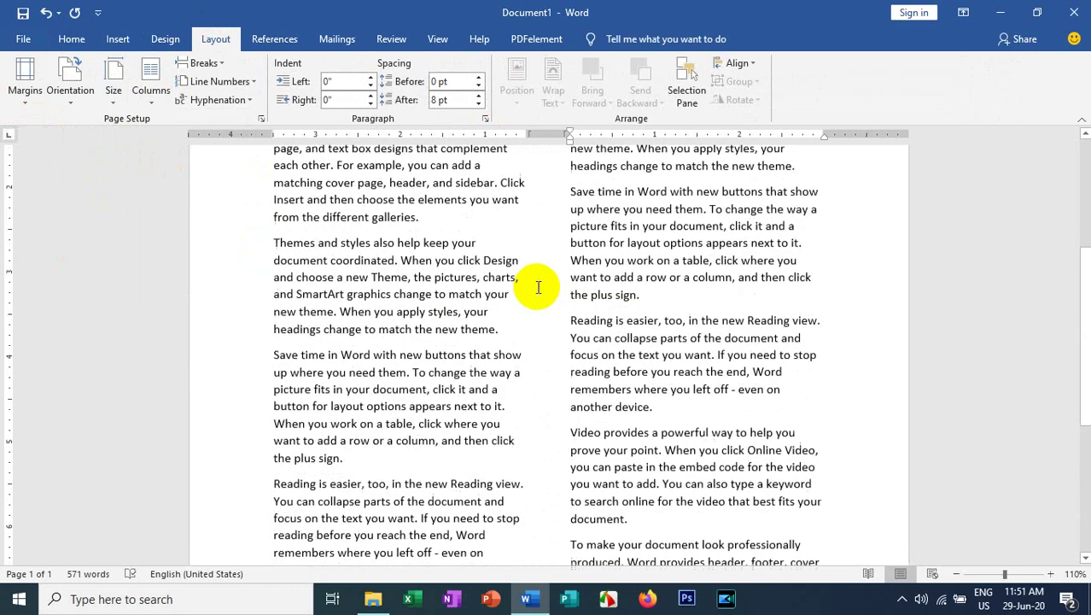
pyautogui.scroll(5, 531, 282)
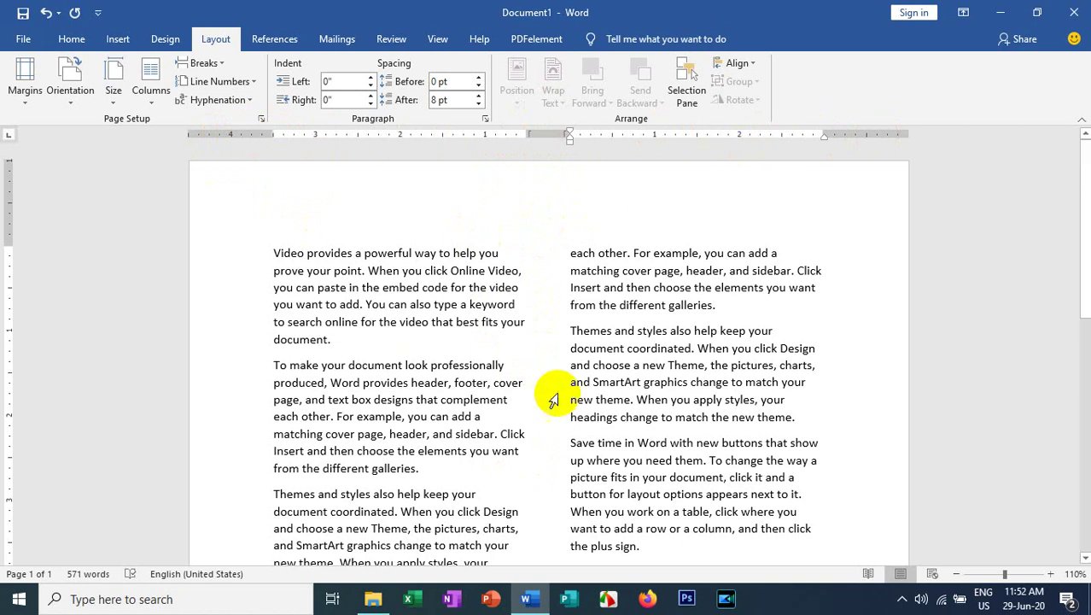
pyautogui.scroll(-3, 546, 357)
pyautogui.scroll(-2, 532, 346)
pyautogui.scroll(5, 461, 299)
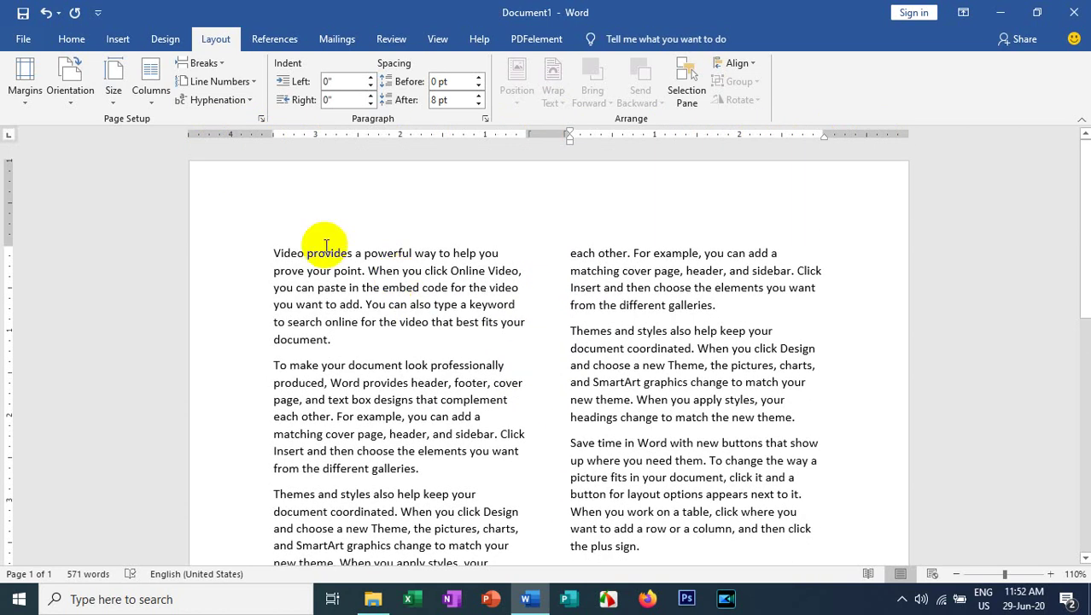
# Reflow the text into three columns.
pyautogui.click(156, 99)
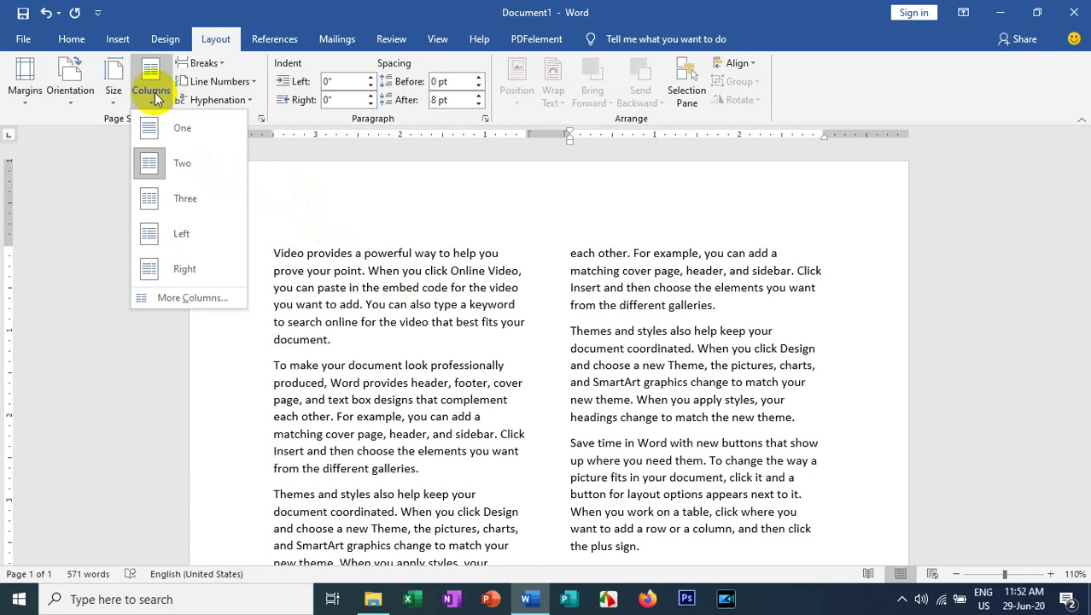
pyautogui.click(149, 199)
pyautogui.scroll(-1, 146, 202)
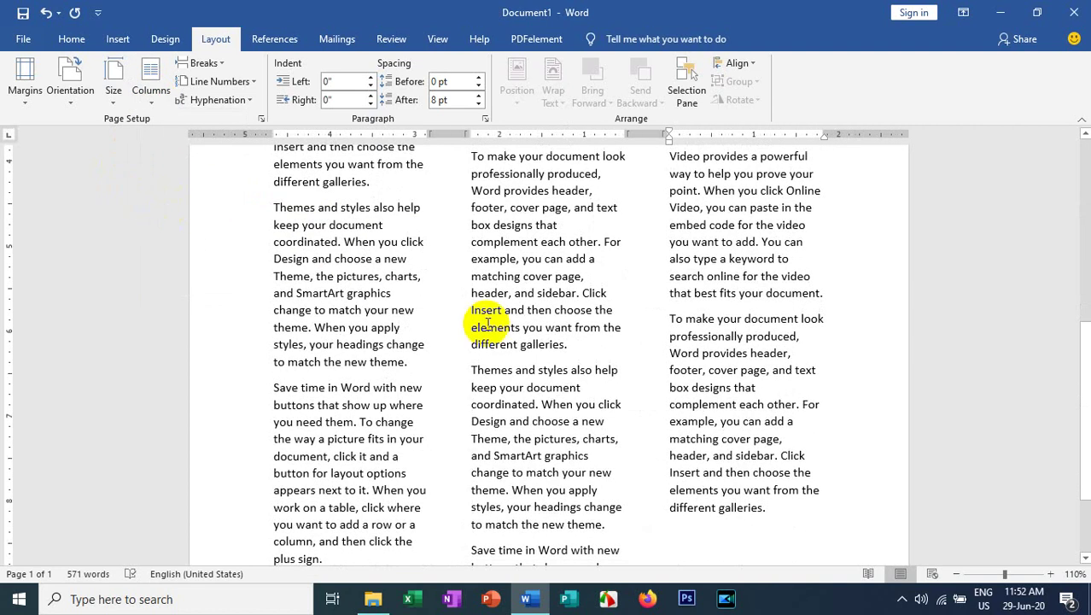
pyautogui.scroll(5, 479, 462)
pyautogui.scroll(2, 618, 267)
pyautogui.scroll(1, 618, 267)
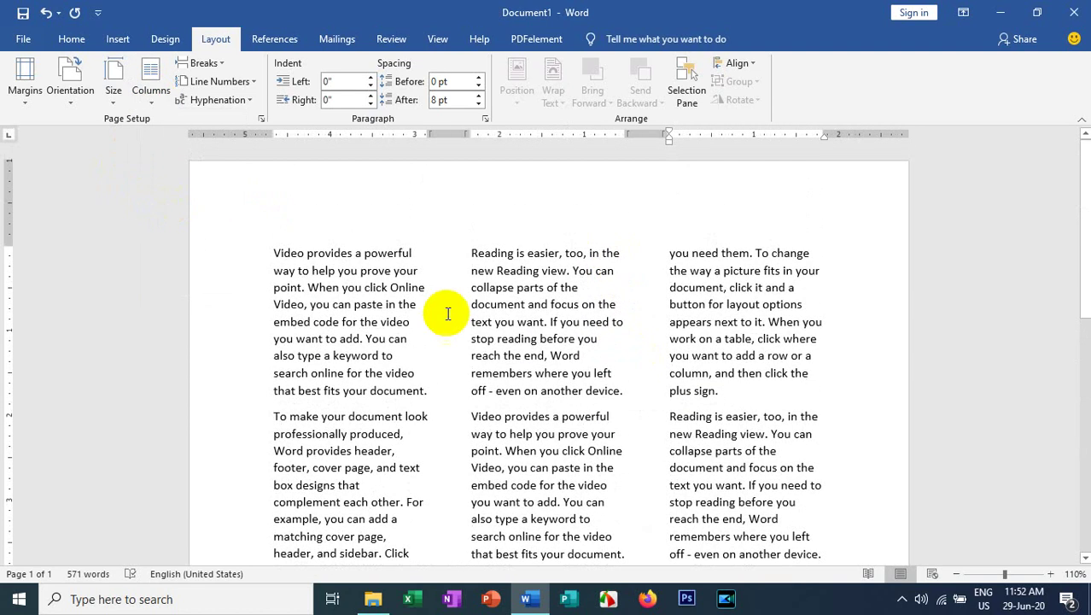
# Try the Left and Right column layouts with one narrower column.
pyautogui.click(151, 93)
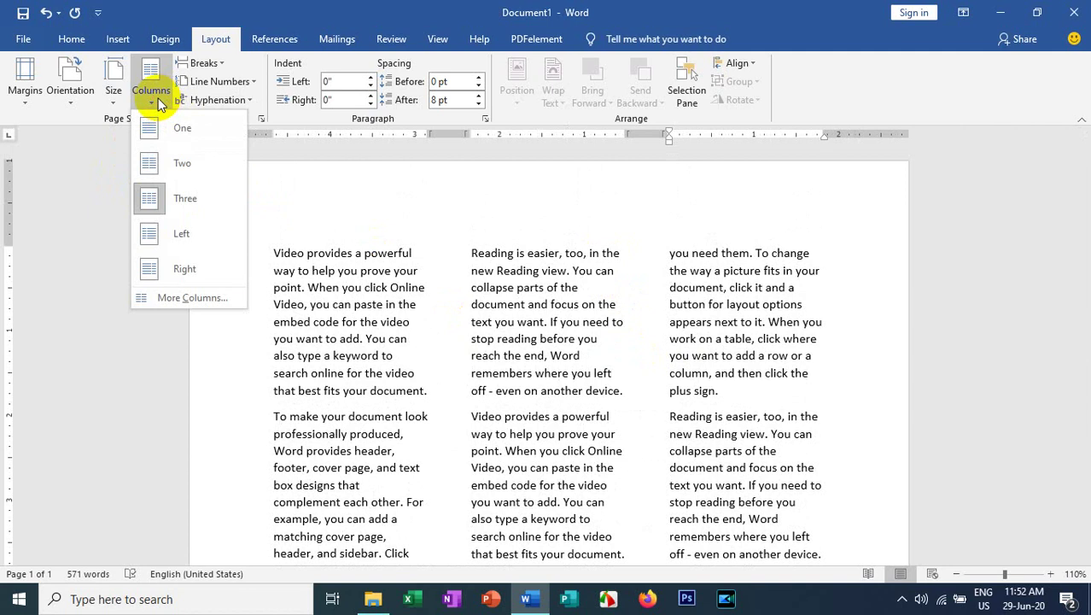
pyautogui.click(181, 245)
pyautogui.scroll(-1, 171, 227)
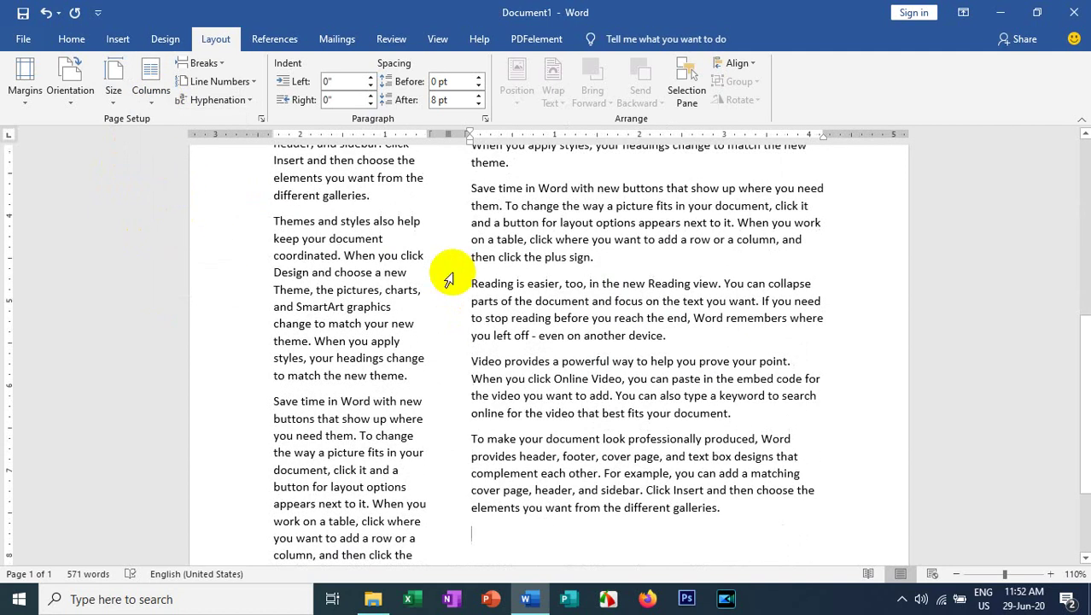
pyautogui.scroll(2, 439, 248)
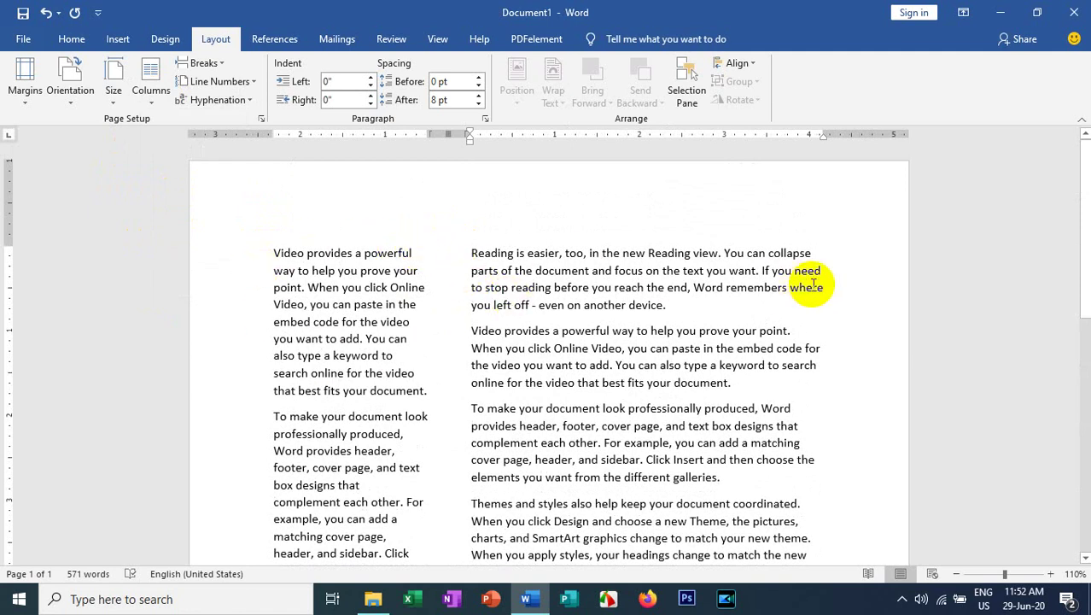
pyautogui.click(152, 90)
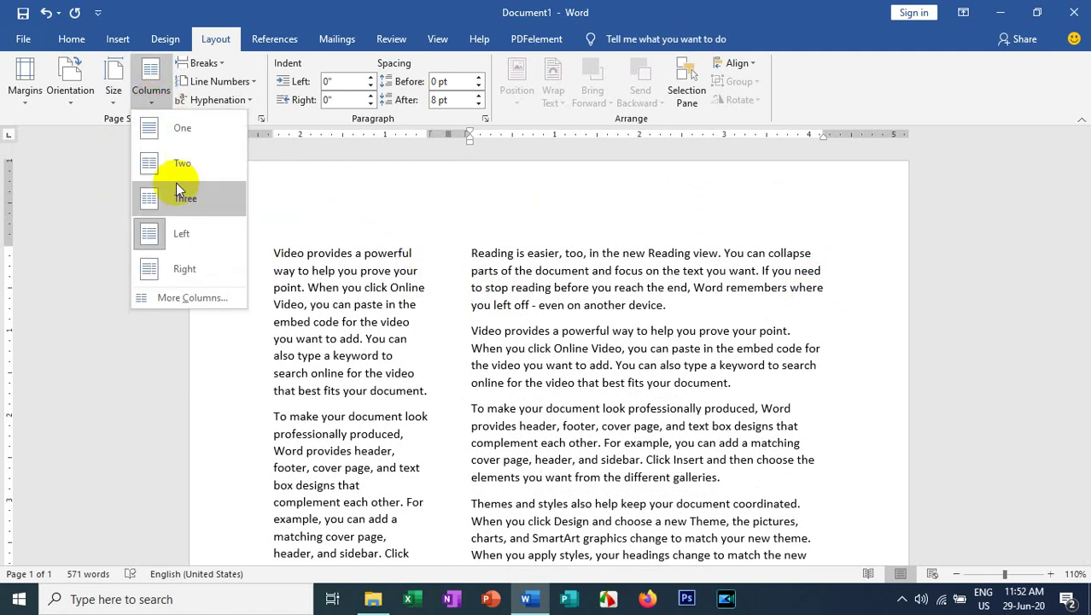
pyautogui.click(184, 269)
pyautogui.scroll(5, 560, 413)
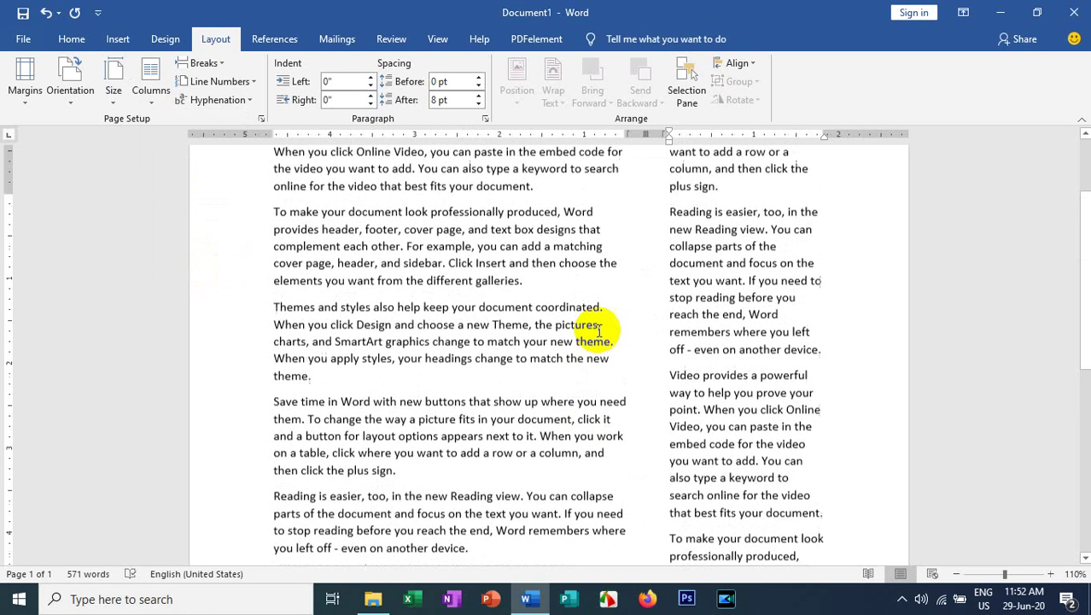
pyautogui.scroll(4, 521, 330)
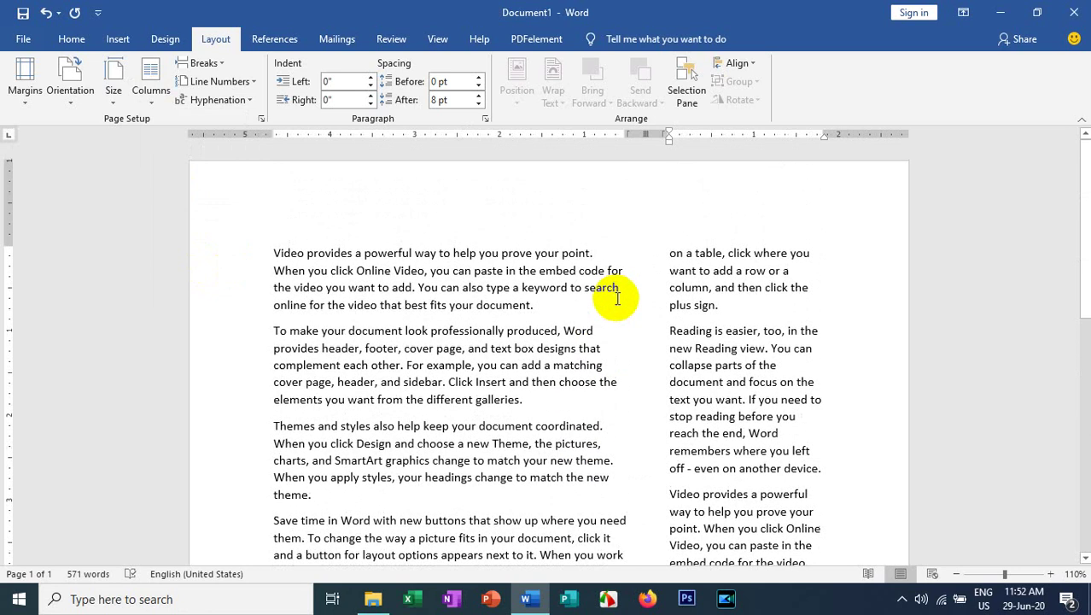
# Return the text to two equal columns.
pyautogui.click(152, 93)
pyautogui.click(151, 165)
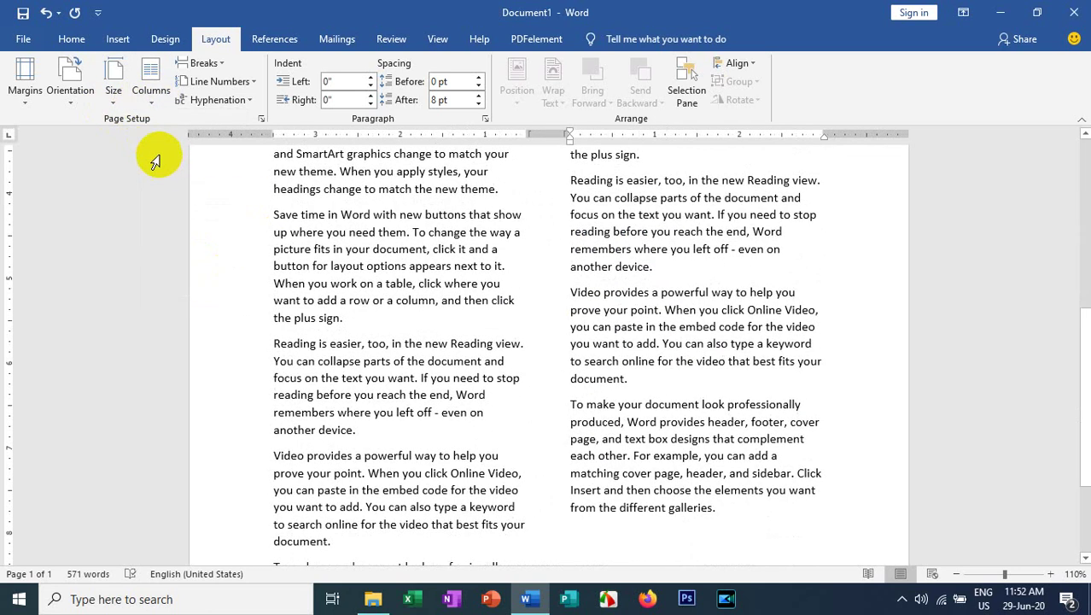
pyautogui.click(157, 98)
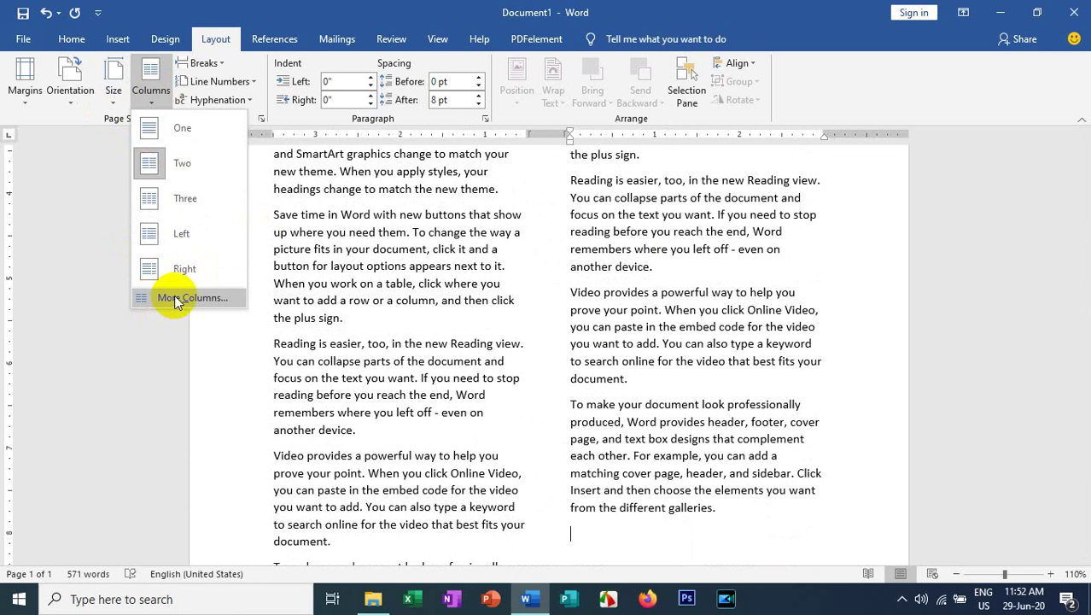
# Set the text in four columns using the More Columns dialog.
pyautogui.click(174, 297)
pyautogui.write('4')
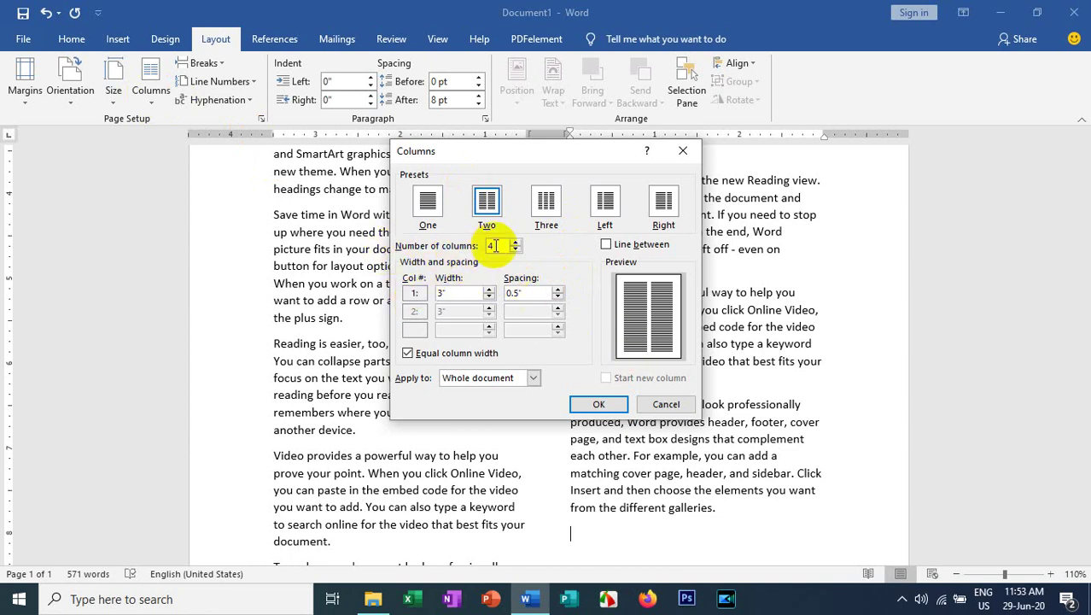
pyautogui.click(598, 404)
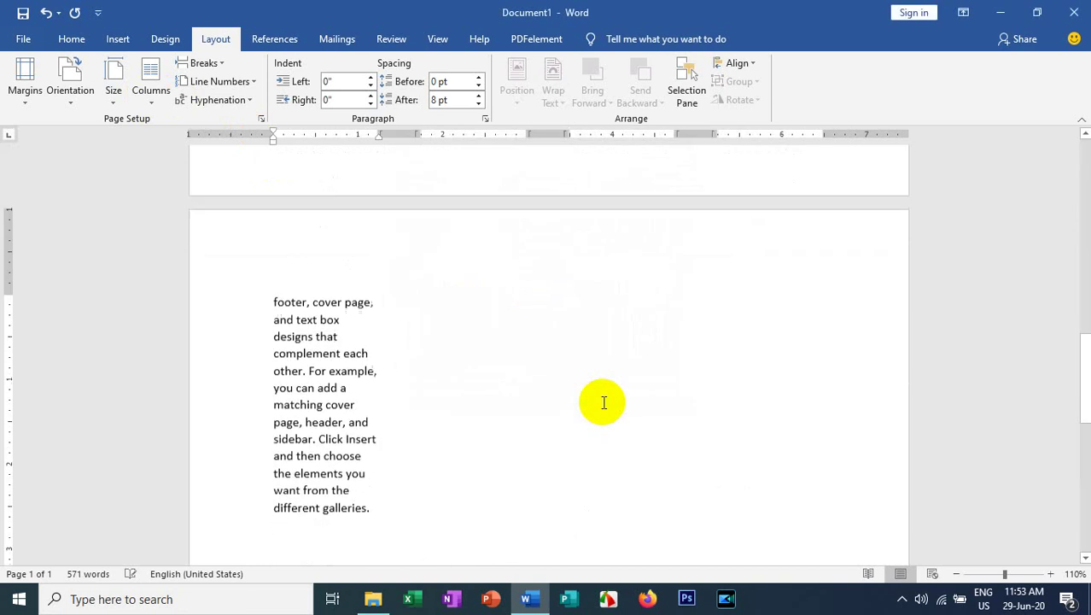
pyautogui.scroll(4, 590, 375)
pyautogui.scroll(-4, 580, 360)
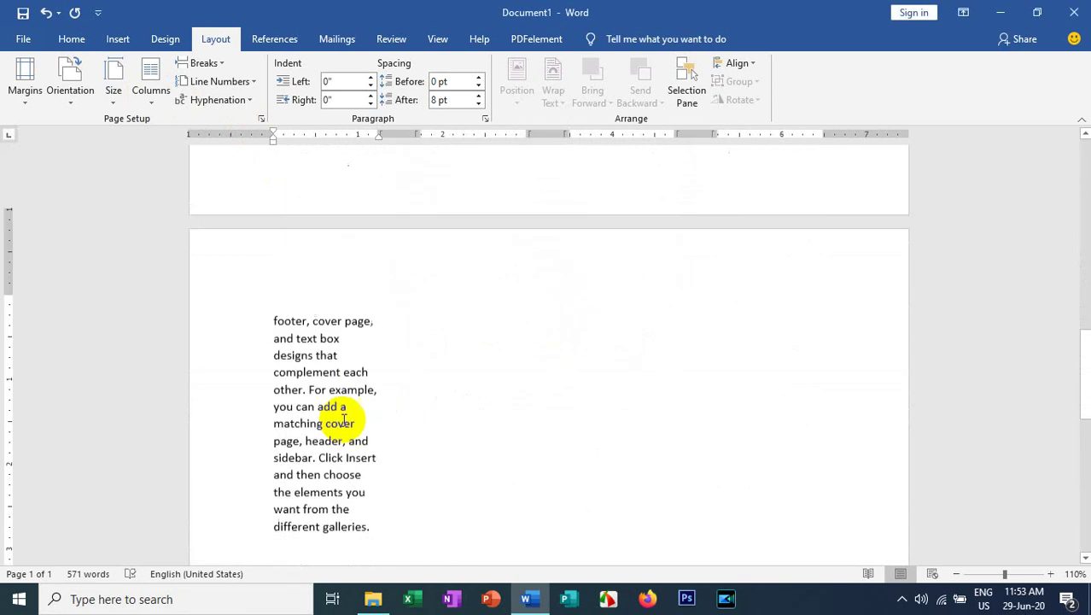
# Delete the page-2 overflow and blank page, leaving 535 words on one page.
pyautogui.moveTo(368, 509); pyautogui.dragTo(205, 300)
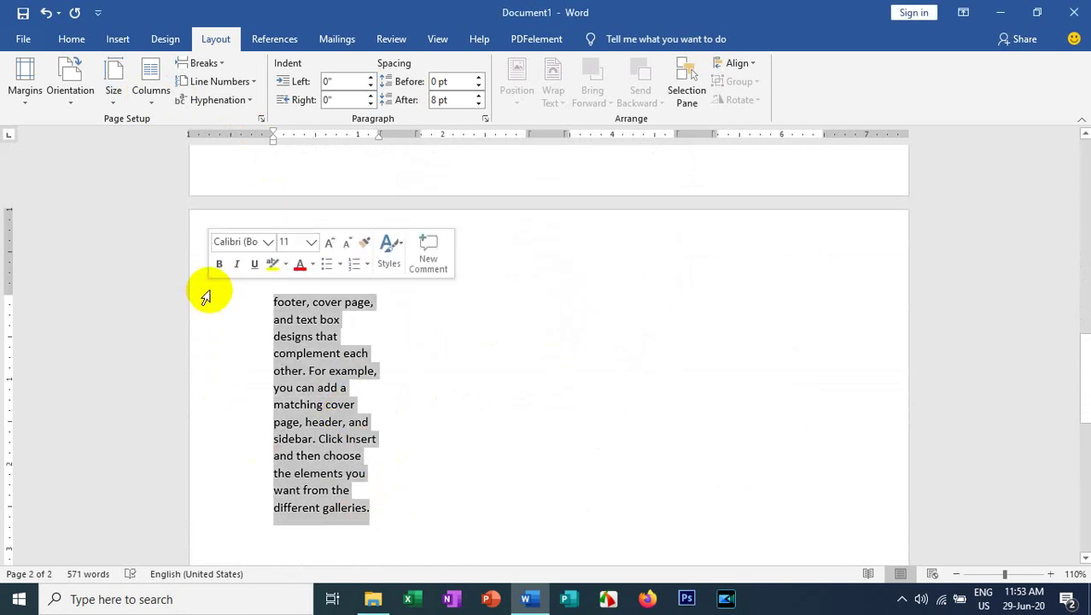
pyautogui.scroll(1, 205, 296)
pyautogui.press('Delete')
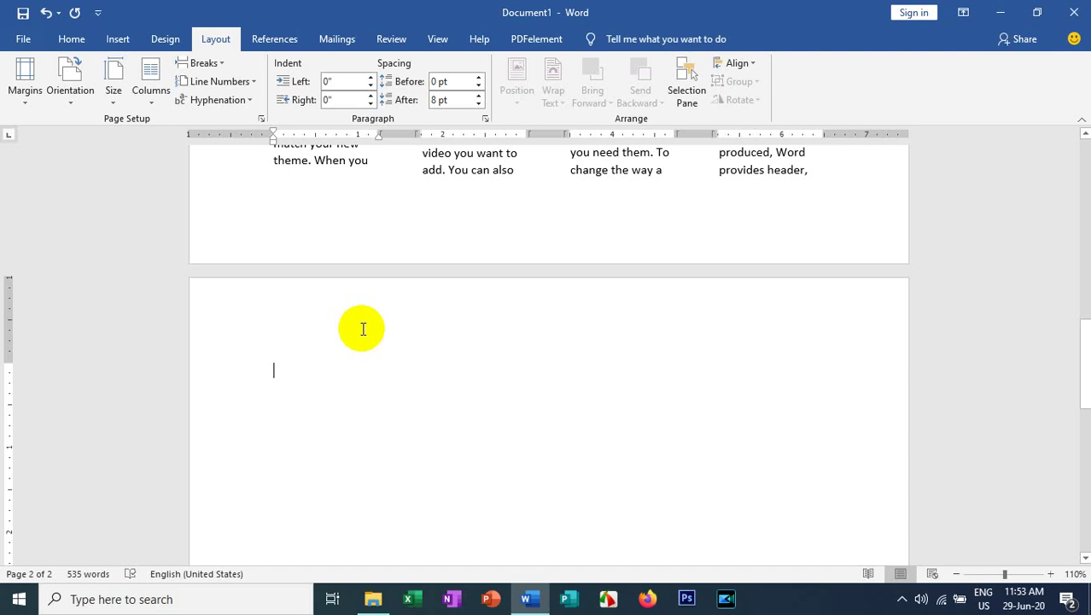
pyautogui.press('BackSpace')
pyautogui.scroll(2, 500, 342)
pyautogui.scroll(2, 499, 305)
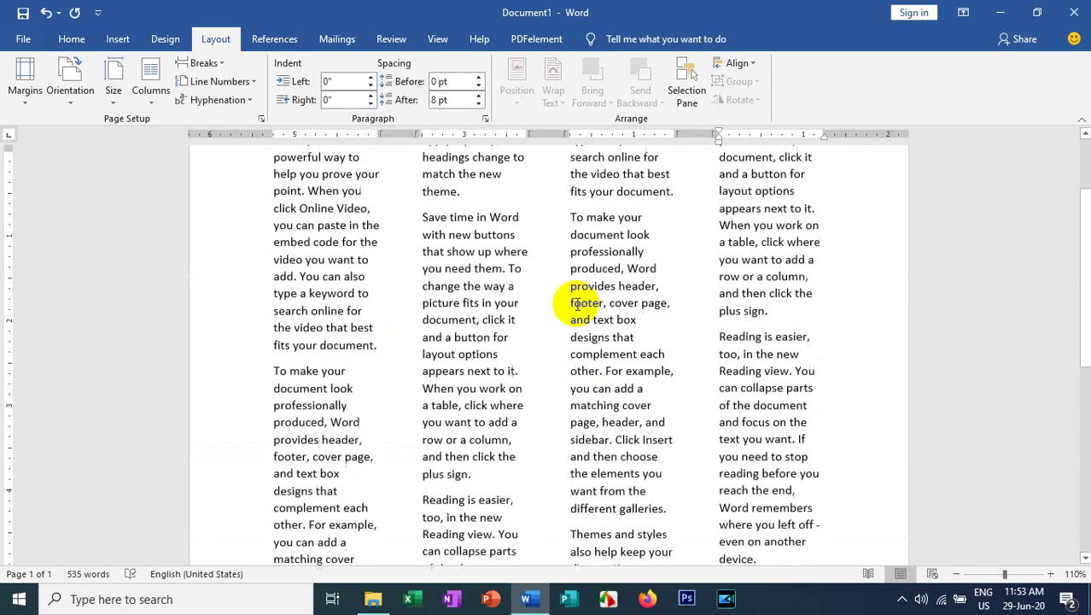
pyautogui.scroll(2, 578, 290)
pyautogui.scroll(-4, 578, 290)
pyautogui.scroll(2, 577, 286)
pyautogui.scroll(2, 578, 286)
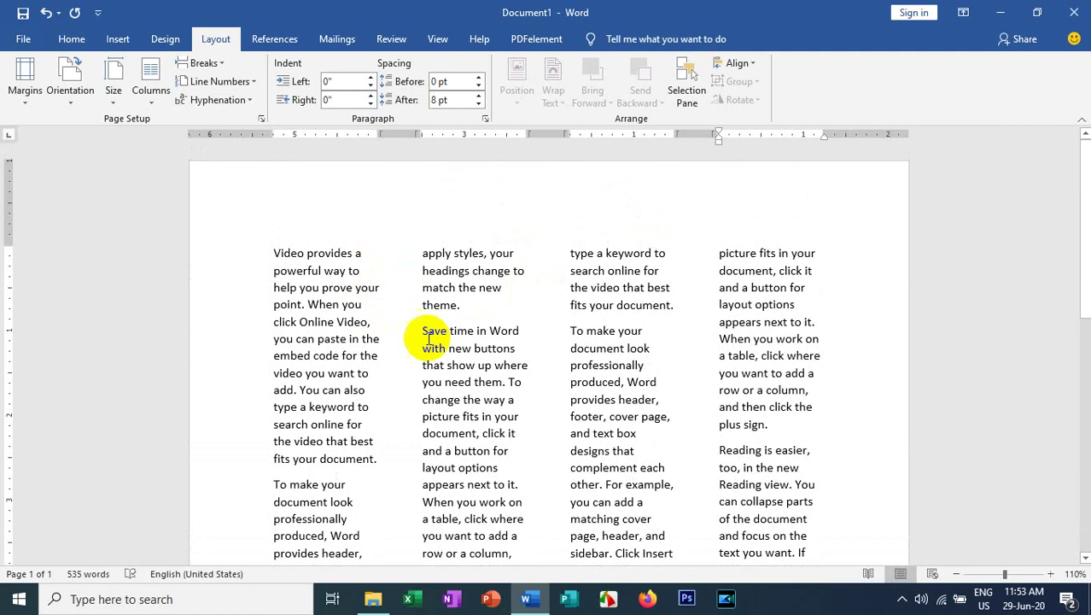
pyautogui.scroll(-2, 461, 315)
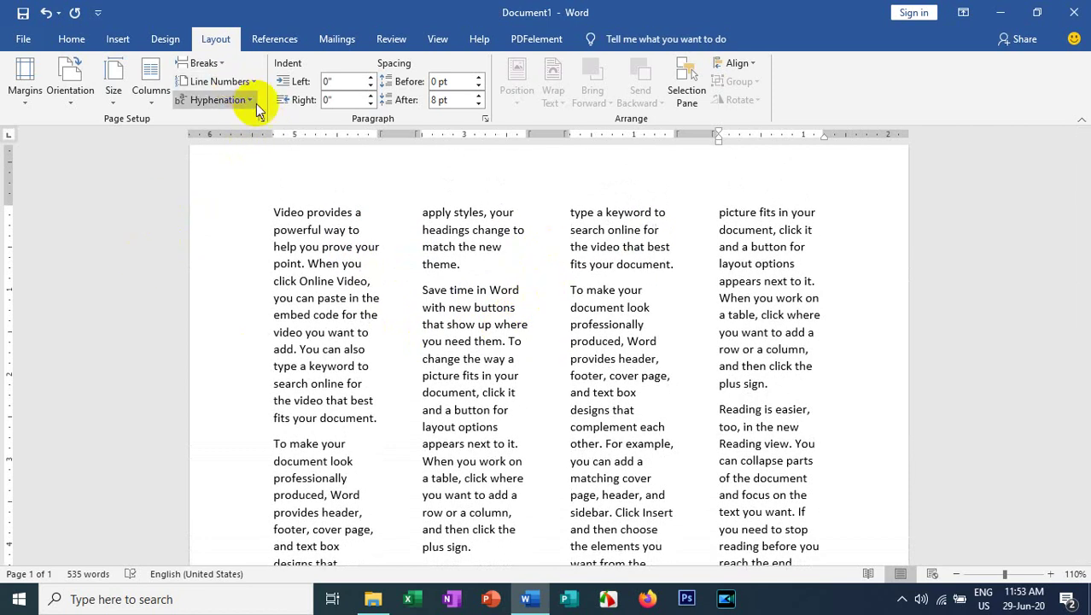
# Turn on Line between for the four columns in the More Columns dialog.
pyautogui.click(152, 100)
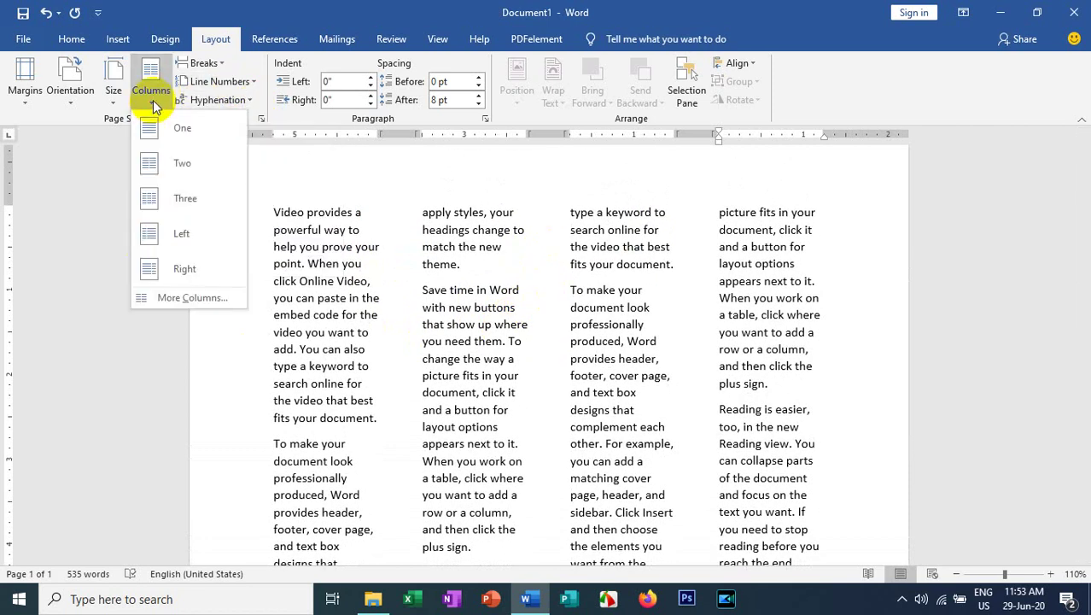
pyautogui.click(169, 296)
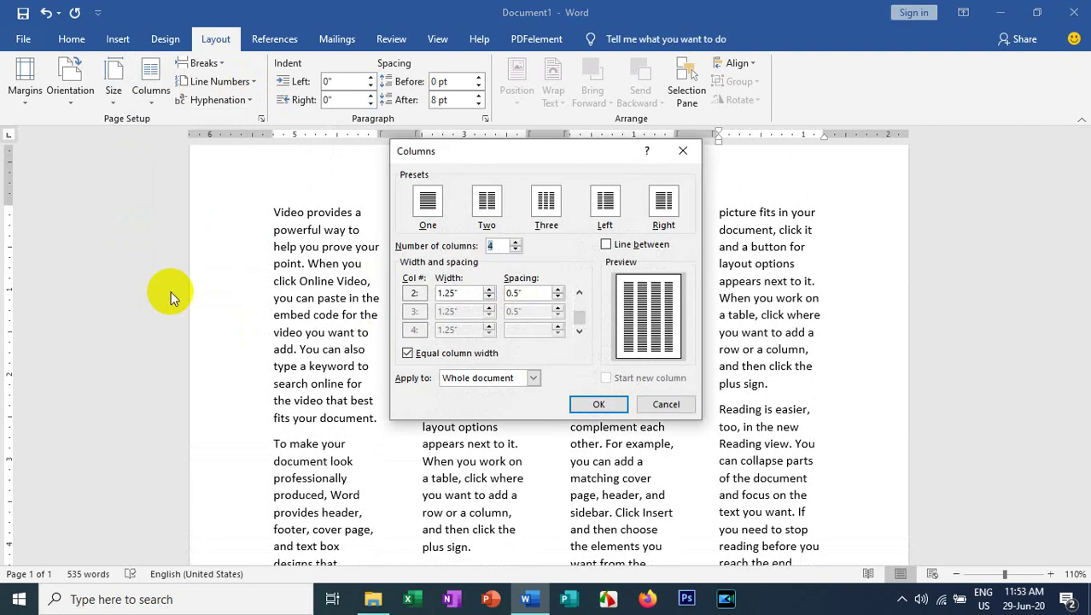
pyautogui.click(606, 245)
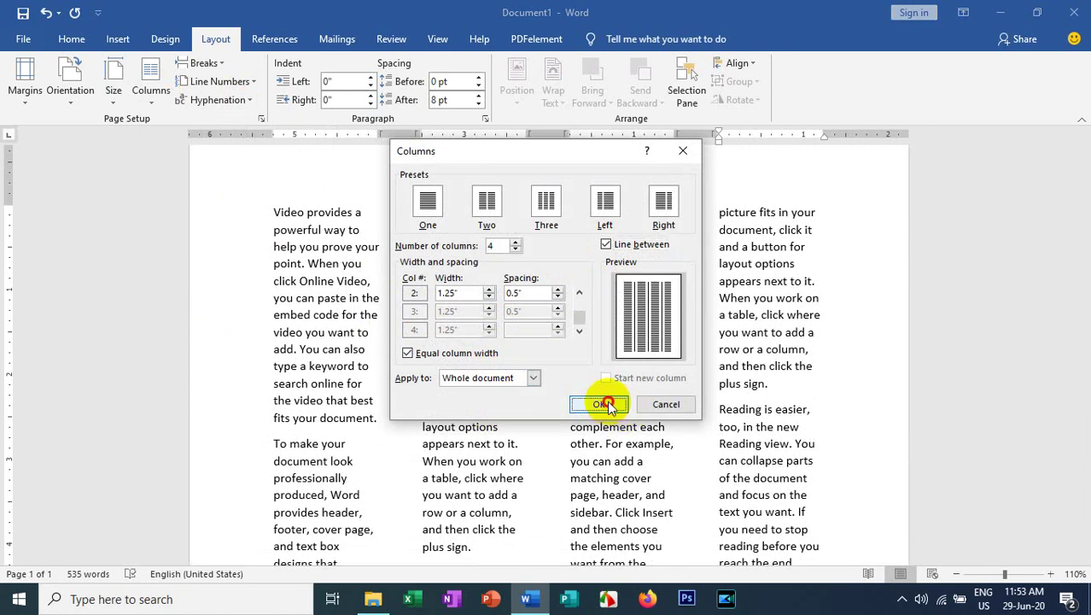
pyautogui.click(608, 405)
pyautogui.scroll(10, 598, 342)
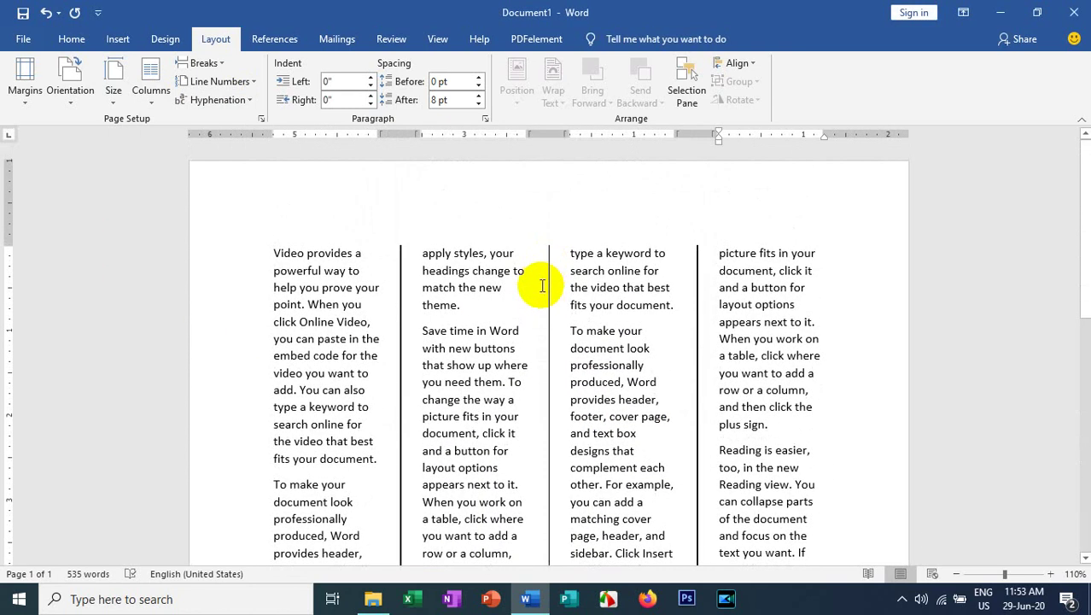
pyautogui.scroll(-1, 542, 286)
pyautogui.scroll(-6, 541, 286)
pyautogui.scroll(-3, 539, 291)
pyautogui.scroll(1, 538, 298)
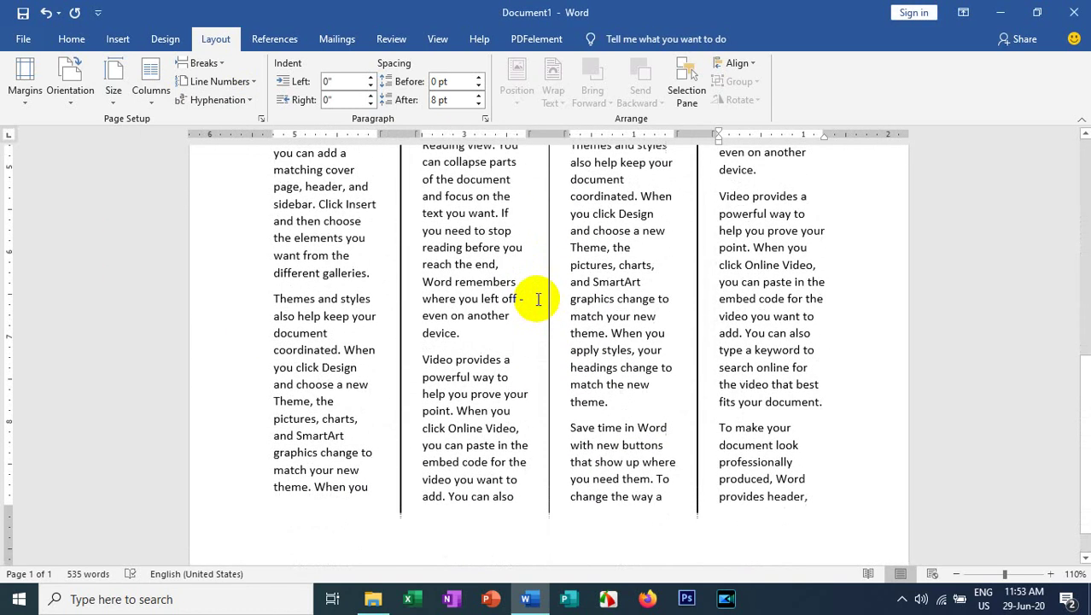
pyautogui.scroll(-4, 538, 299)
pyautogui.scroll(-4, 546, 257)
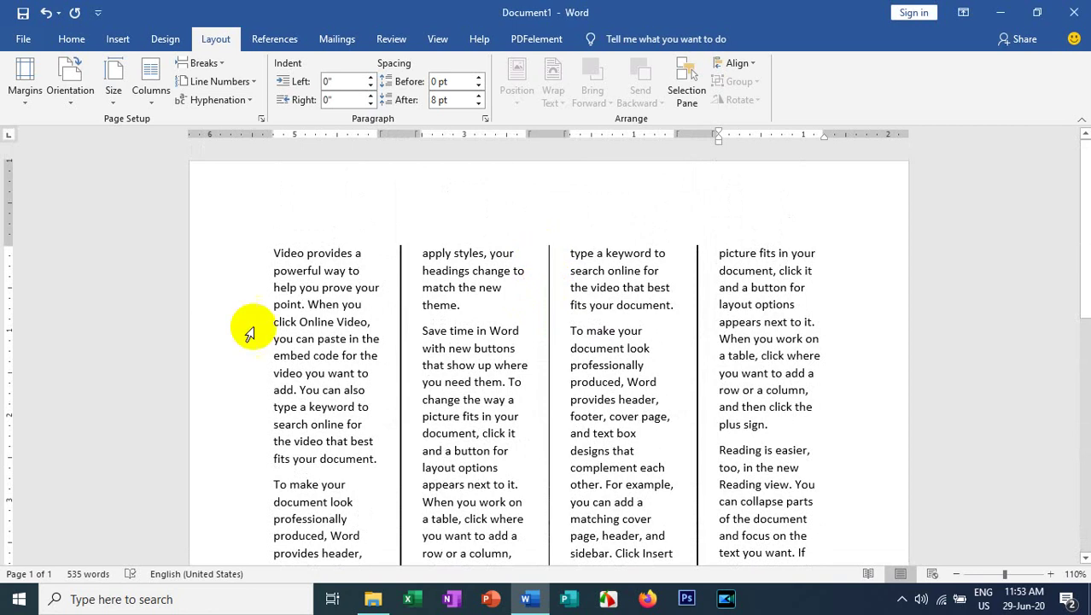
# Delete all the columned sample text from the page.
pyautogui.scroll(-1, 222, 315)
pyautogui.scroll(-3, 550, 324)
pyautogui.scroll(-4, 499, 320)
pyautogui.scroll(-2, 815, 528)
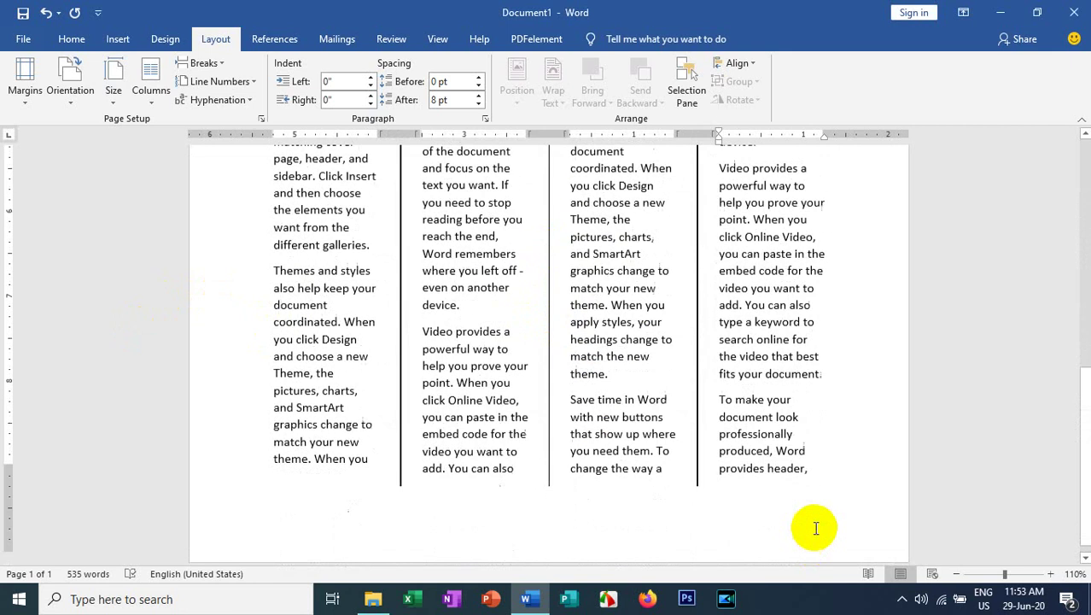
pyautogui.hotkey('ctrl', 'a')
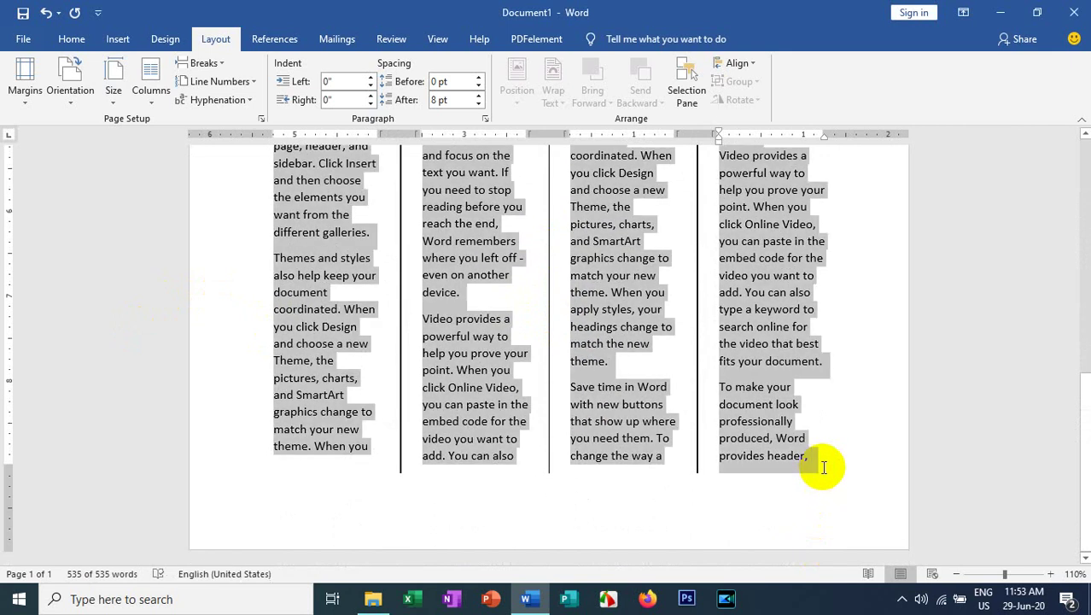
pyautogui.press('Delete')
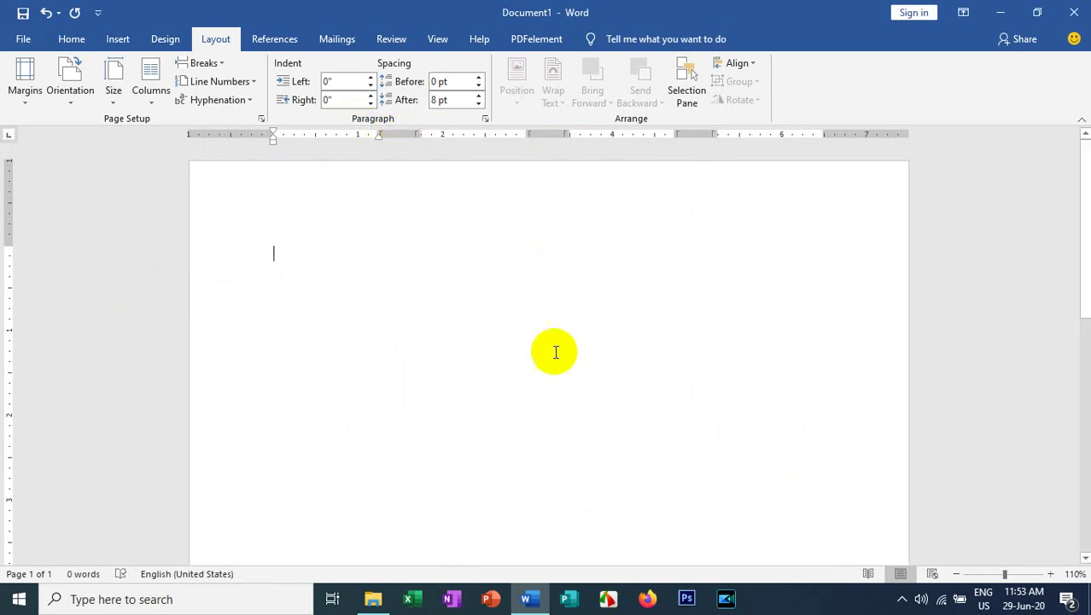
# Type random letters (fghnfdsijhjh, h, gsfhfshjfsjhfspJHP) at the top of the first column.
pyautogui.write('fghnfdsijhjh')
pyautogui.press('Return')
pyautogui.write('h')
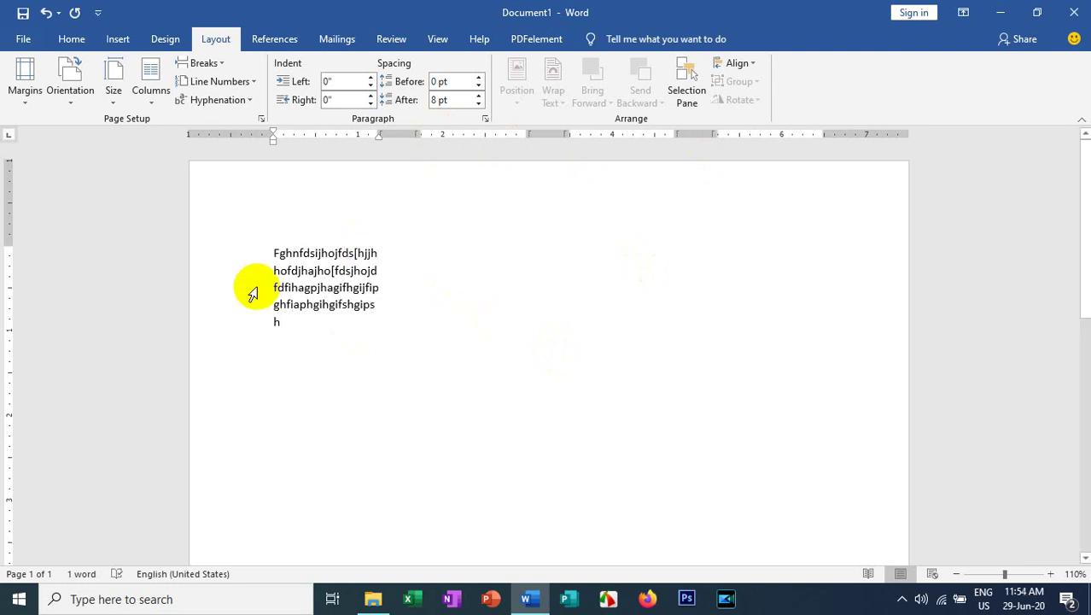
pyautogui.write('gsfhfshjfsjhfspJHP')
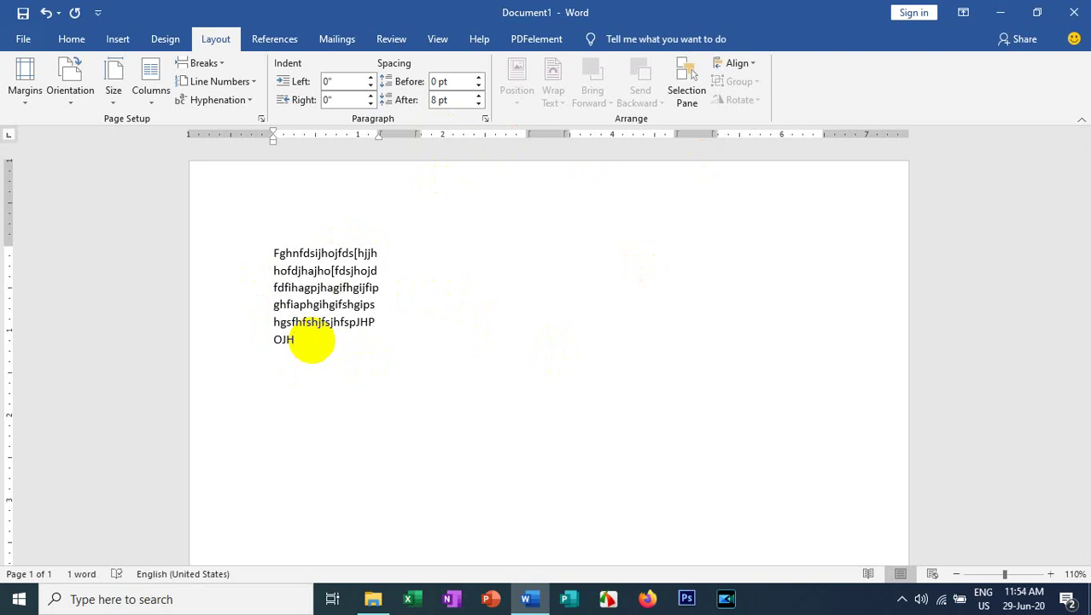
pyautogui.click(480, 251)
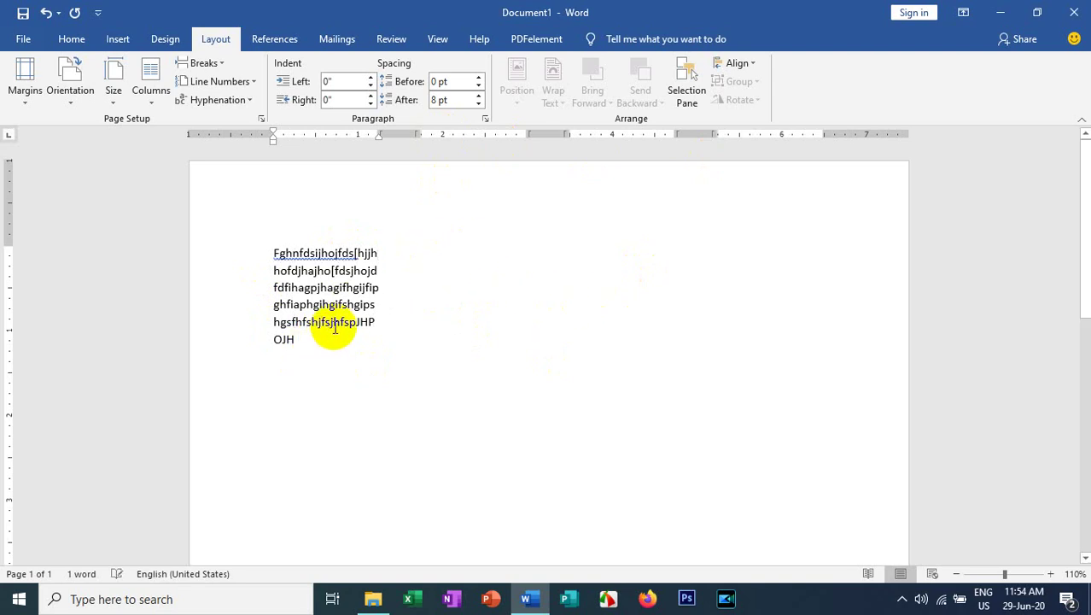
pyautogui.scroll(-1, 332, 323)
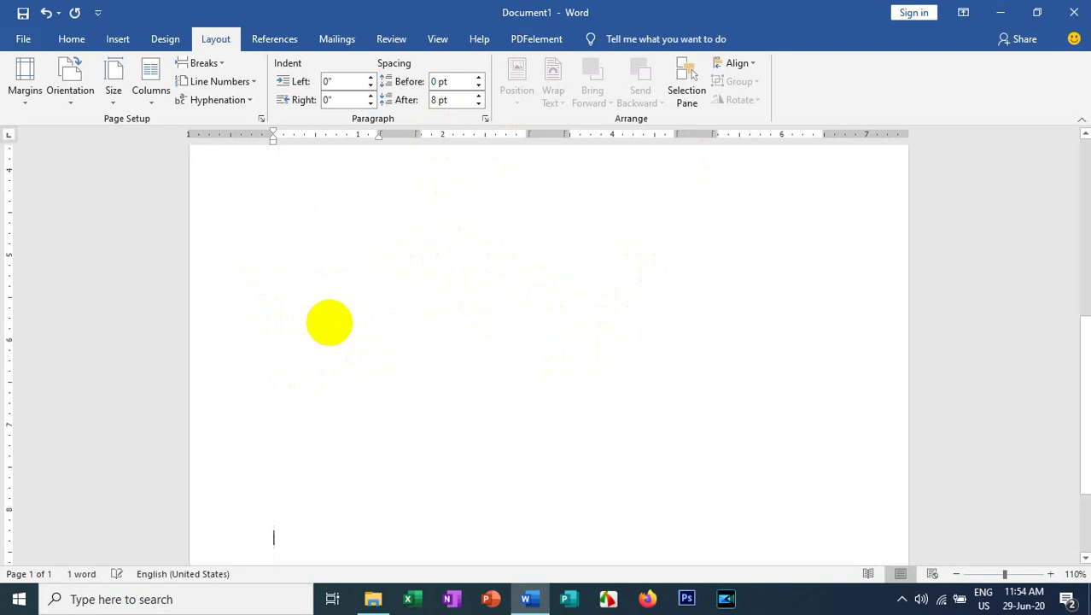
# Insert a column break and type FGJFOPDJKOPSOUASOPYJAJOJ in the second column.
pyautogui.hotkey('ctrl', 'shift', 'Return')
pyautogui.scroll(2, 367, 307)
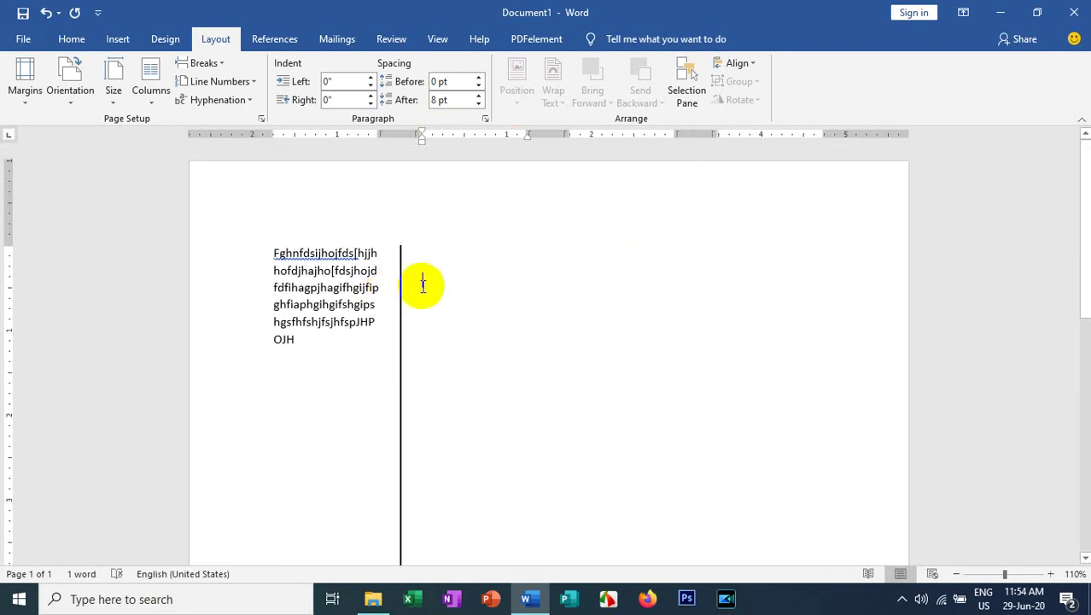
pyautogui.write('FGJFOPDJKOPSOUA')
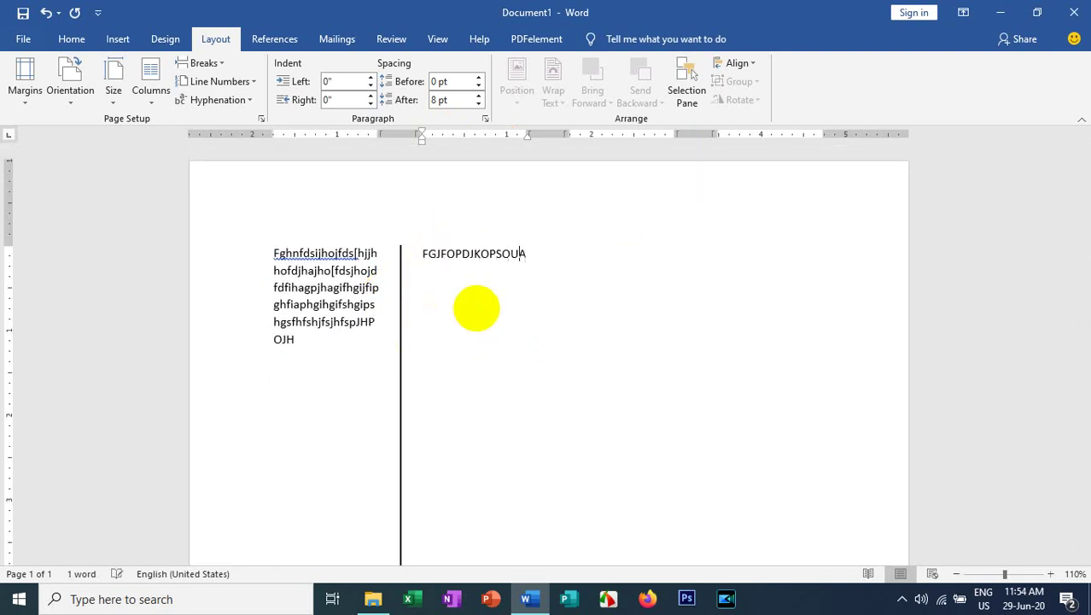
pyautogui.write('SOPYJAJOJ')
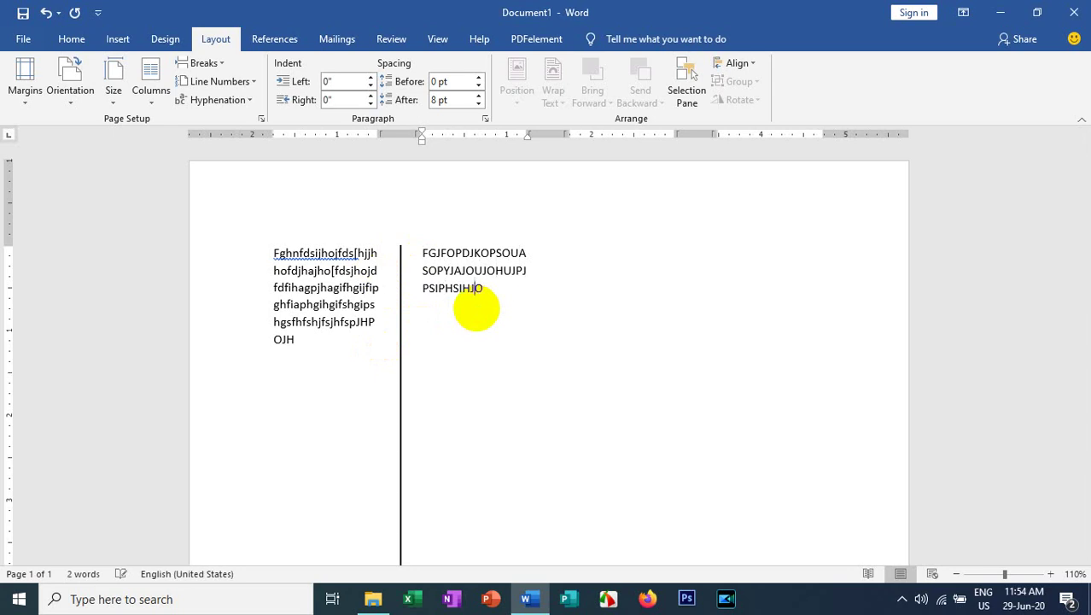
pyautogui.doubleClick(683, 249)
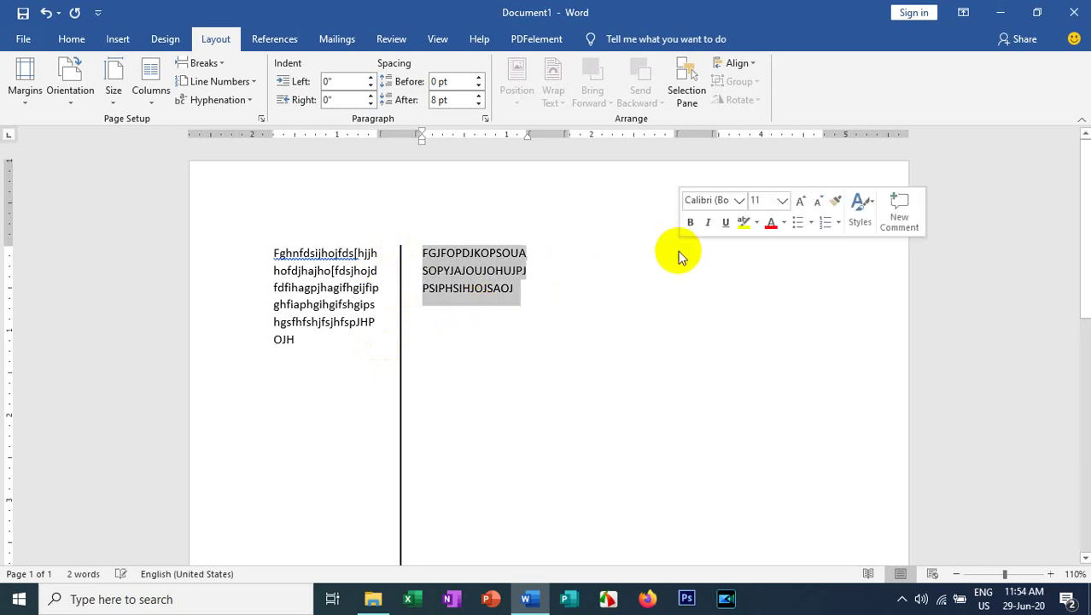
pyautogui.click(675, 254)
# Add blank lines until the third column starts and type DGAJHAOJOPej there.
pyautogui.press('Return')
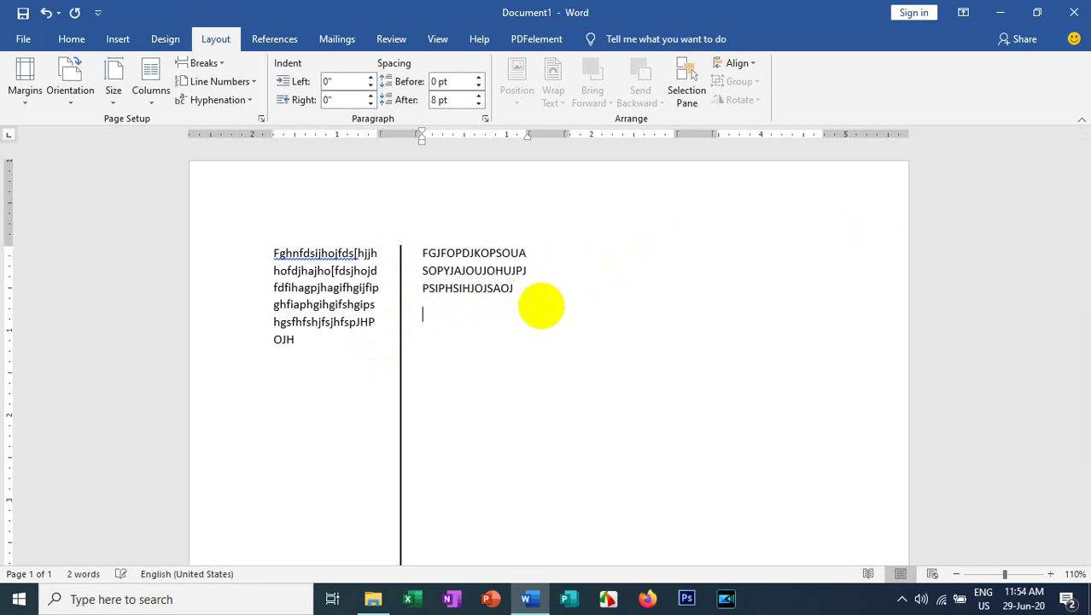
pyautogui.press('Return')
pyautogui.press('Return')
pyautogui.press('Return')
pyautogui.press('Return')
pyautogui.press('Return')
pyautogui.press('Return')
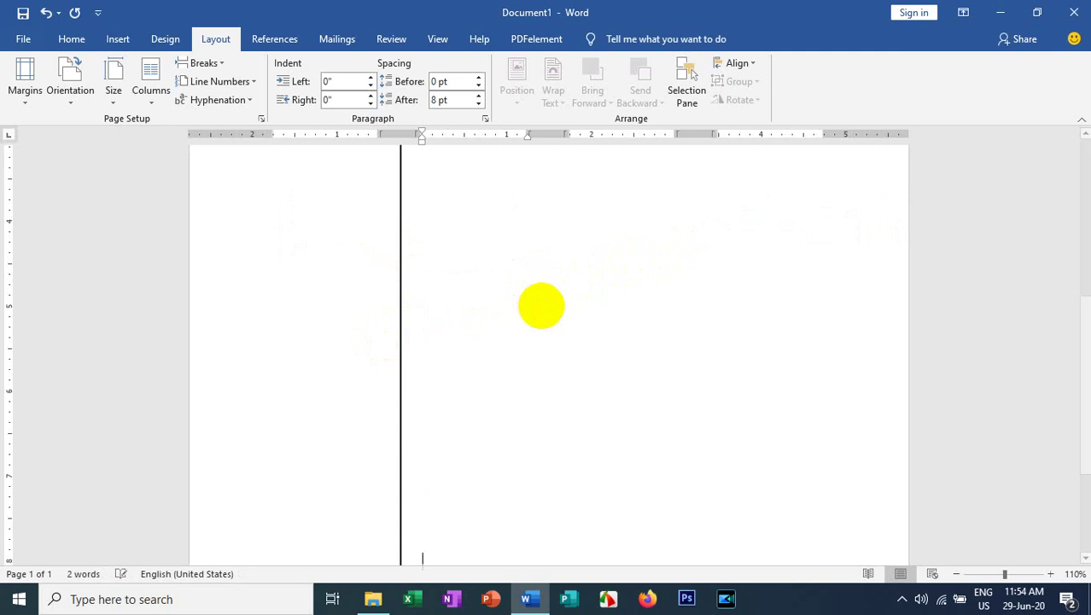
pyautogui.press('Return')
pyautogui.press('Return')
pyautogui.press('Return')
pyautogui.scroll(1, 538, 290)
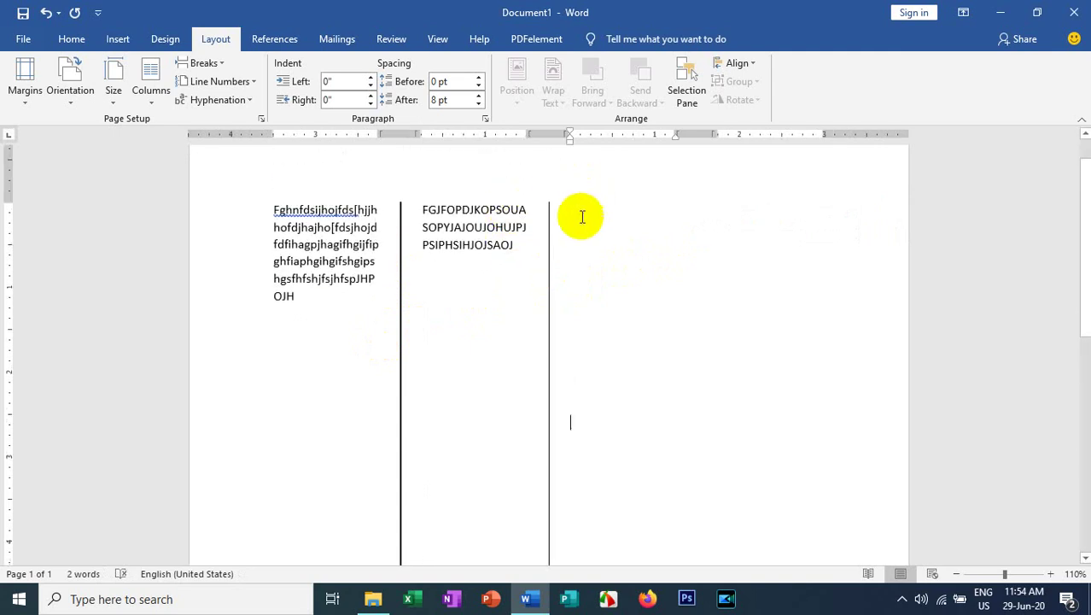
pyautogui.write('DGAJHAOJOPej')
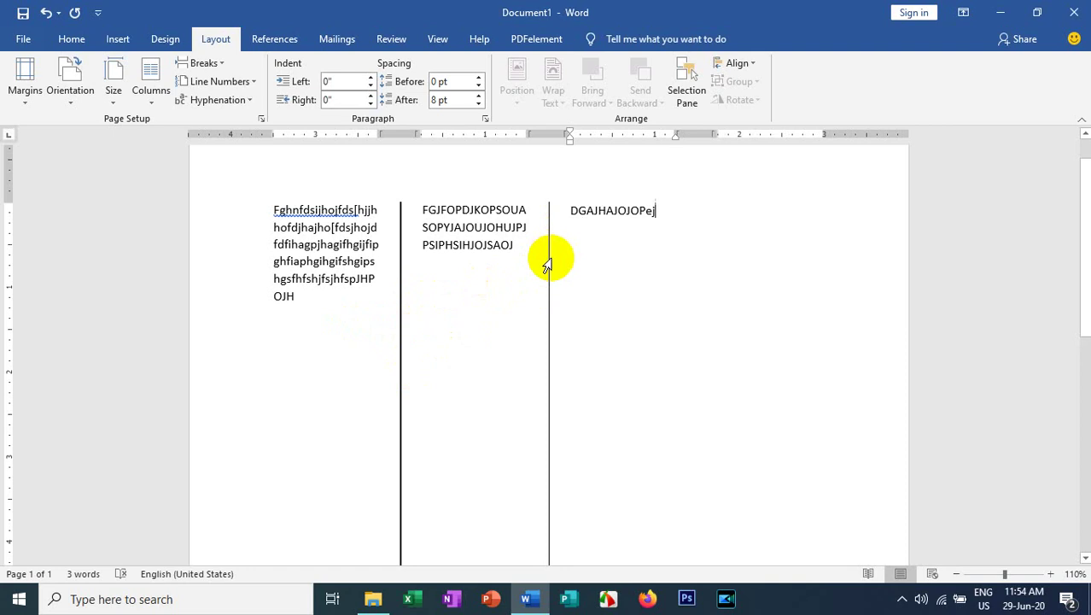
pyautogui.scroll(1, 384, 201)
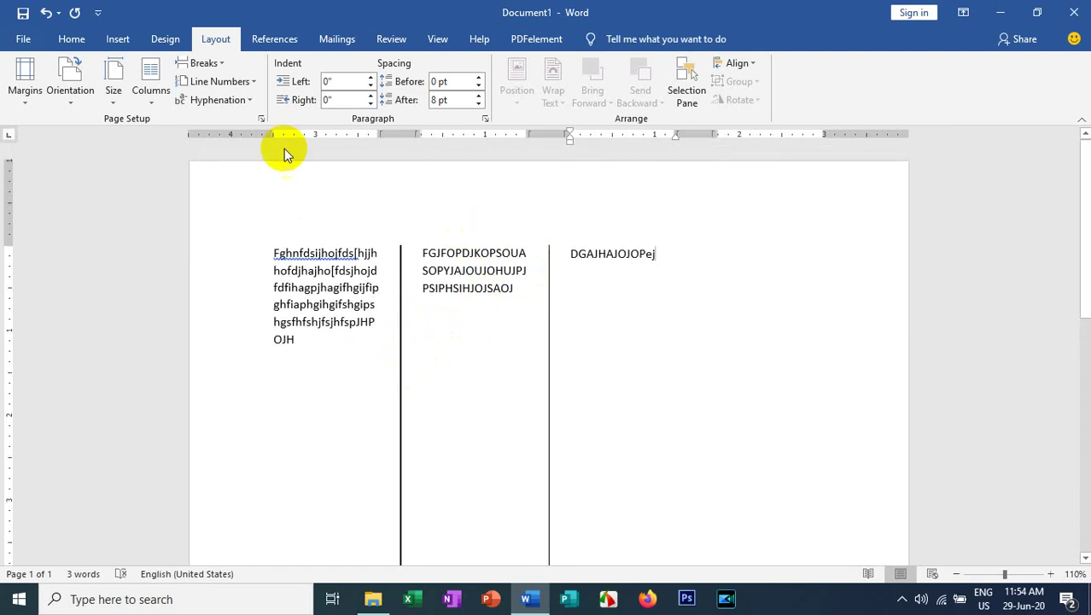
pyautogui.click(170, 95)
pyautogui.click(649, 305)
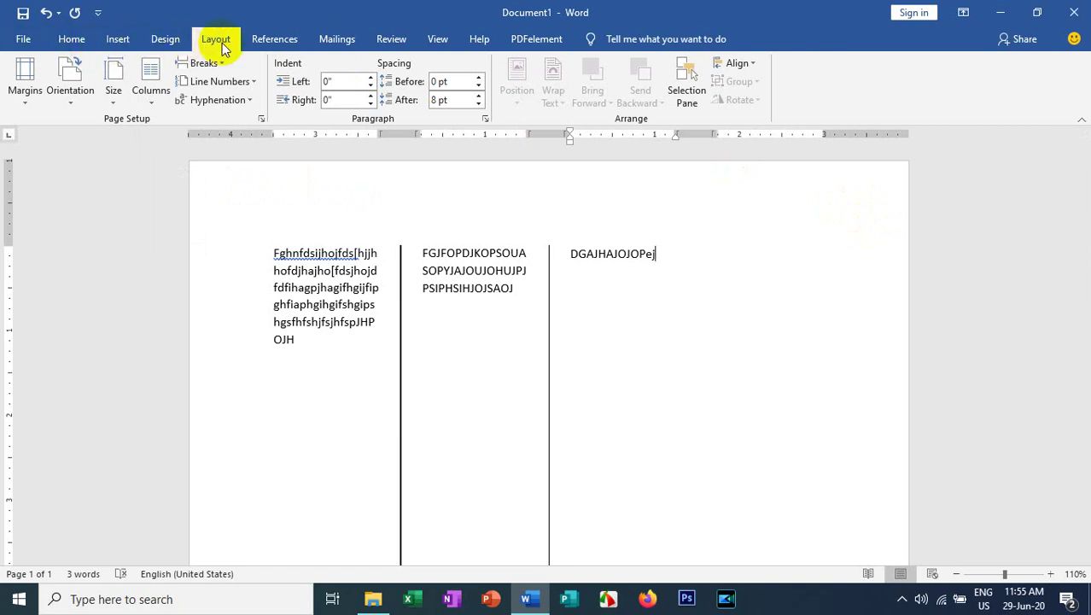
pyautogui.click(27, 39)
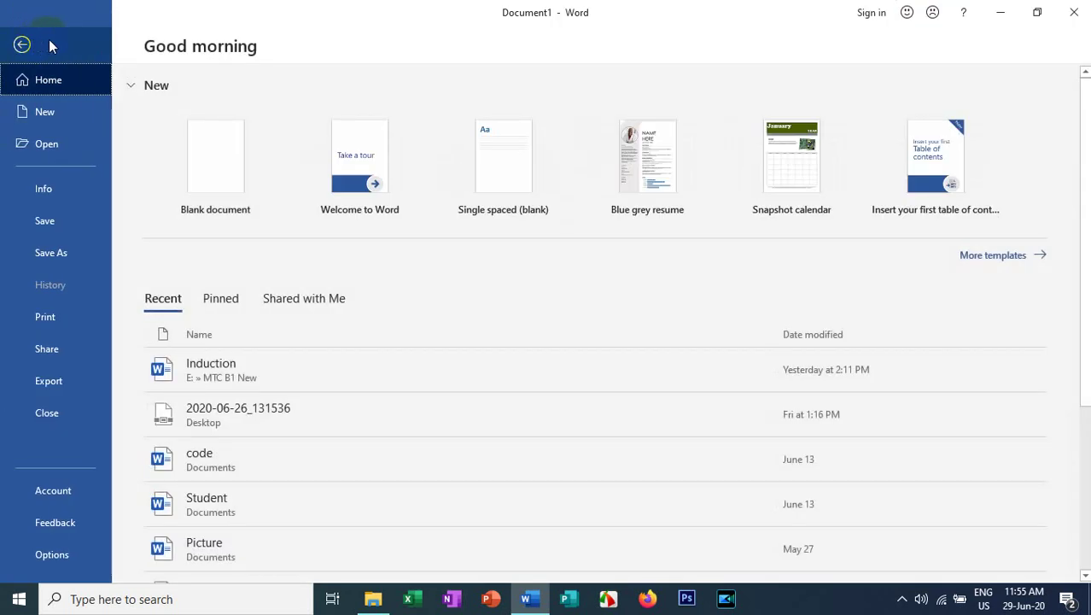
pyautogui.click(58, 242)
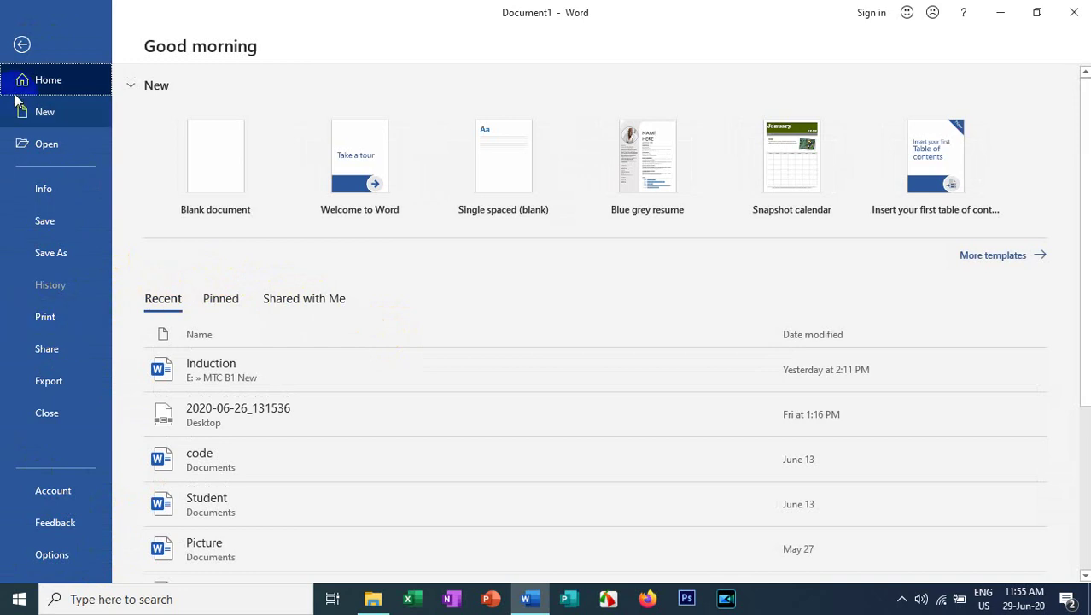
pyautogui.click(22, 44)
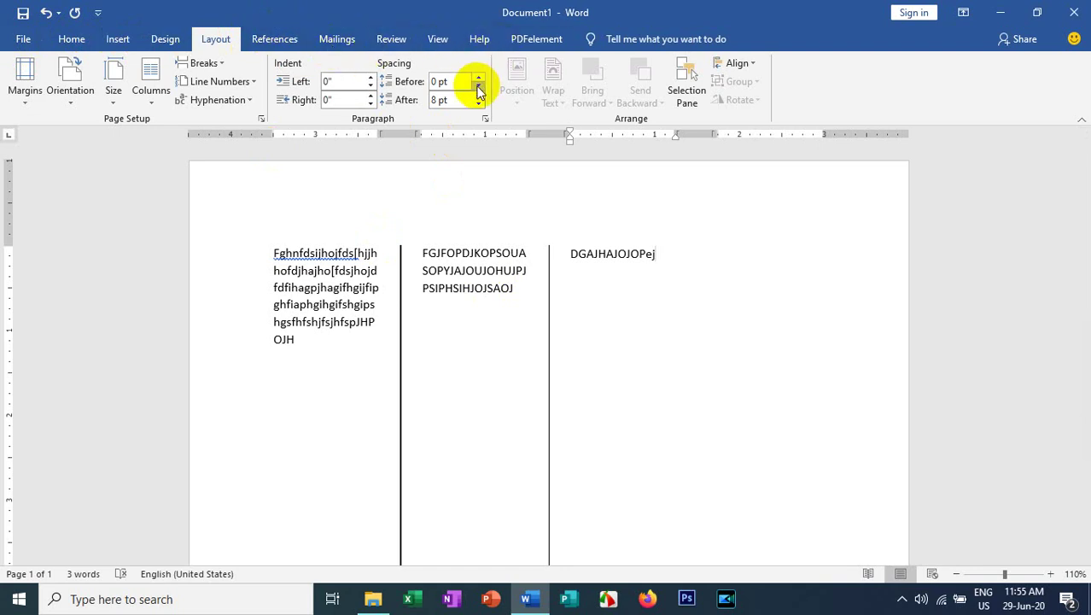
# Browse the PDFelement, Mailings and View ribbon tabs.
pyautogui.click(518, 37)
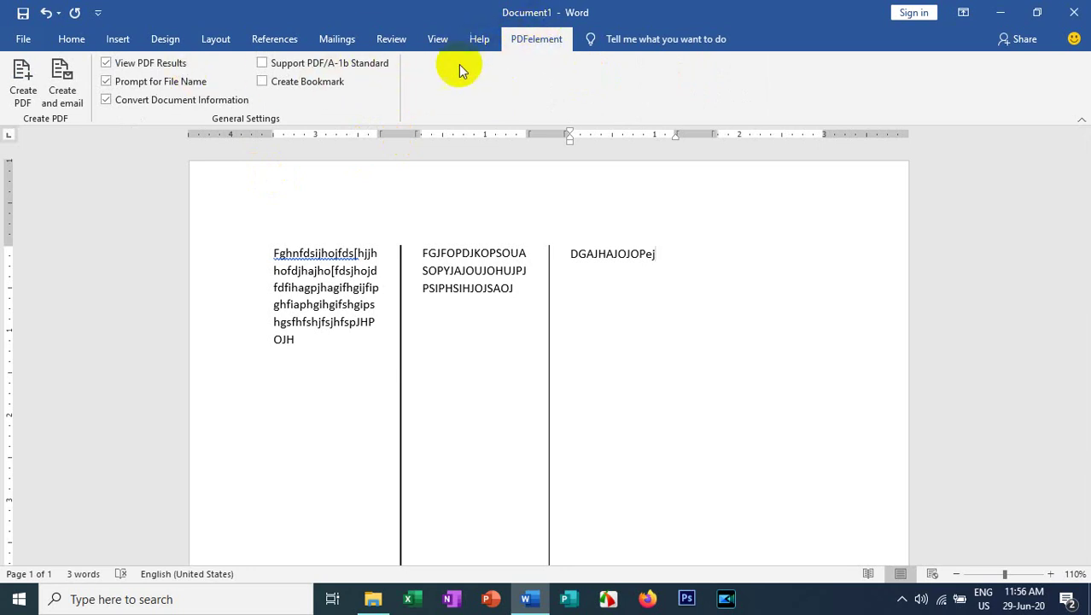
pyautogui.click(271, 40)
pyautogui.click(338, 43)
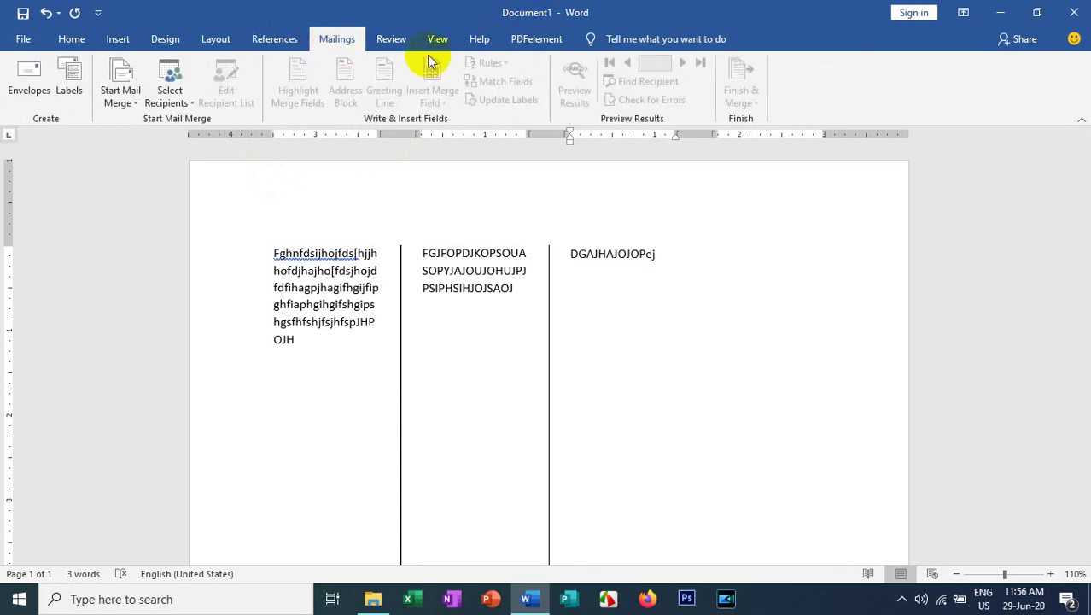
pyautogui.click(394, 41)
pyautogui.click(437, 41)
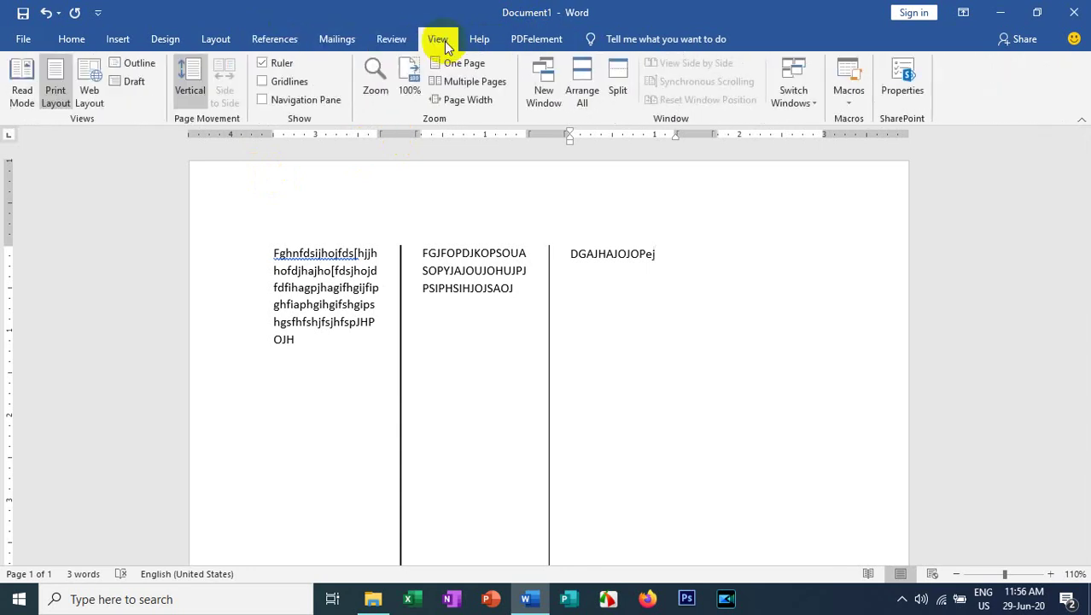
# Check the Mailings and Review tabs, then show Design themes with the cursor in column one.
pyautogui.click(339, 41)
pyautogui.click(384, 39)
pyautogui.click(339, 40)
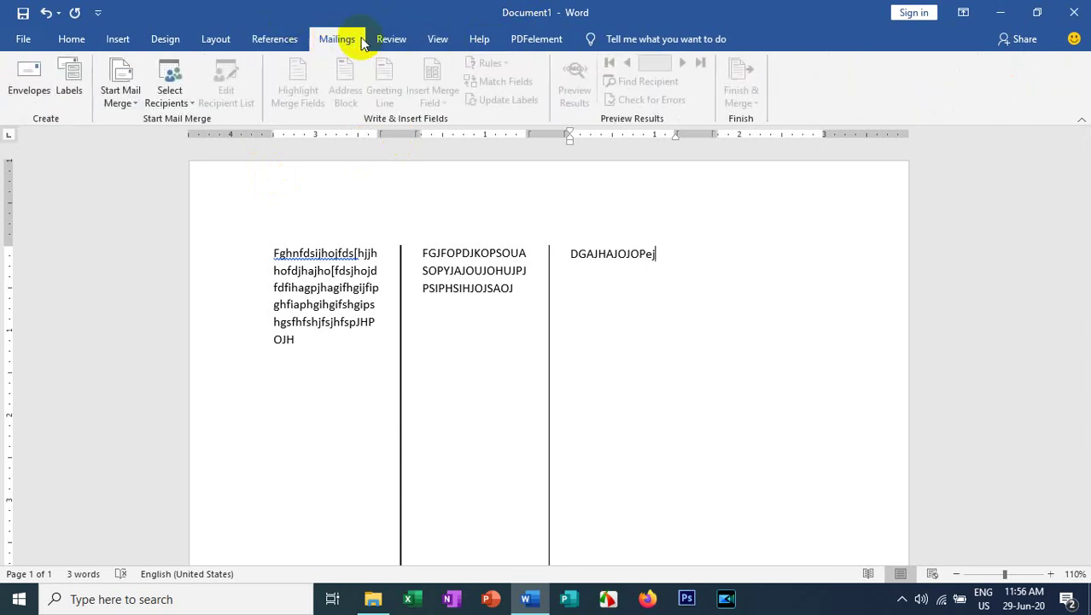
pyautogui.click(386, 40)
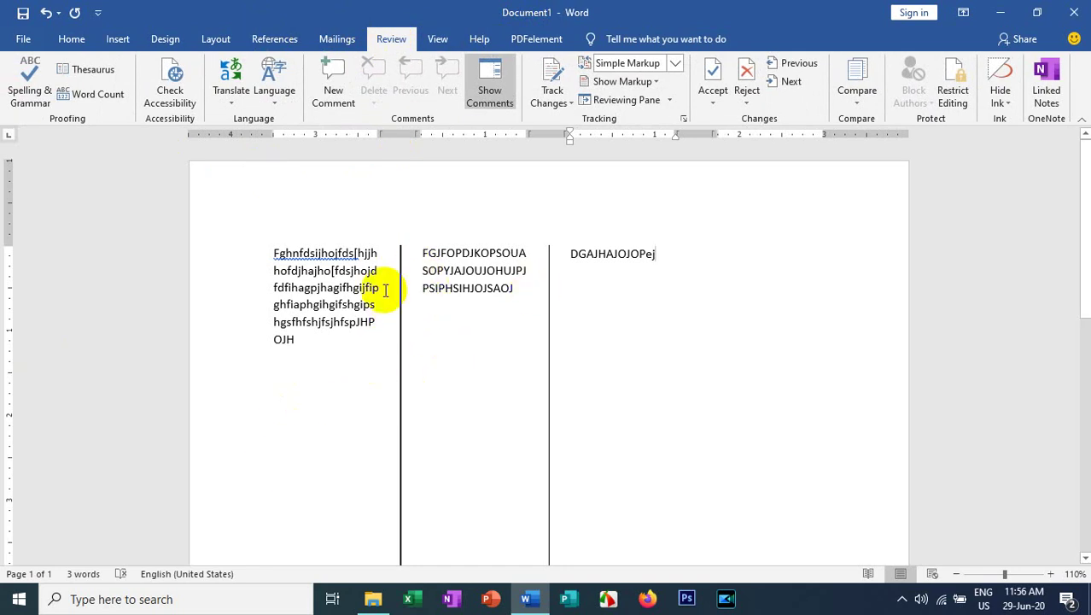
pyautogui.click(165, 39)
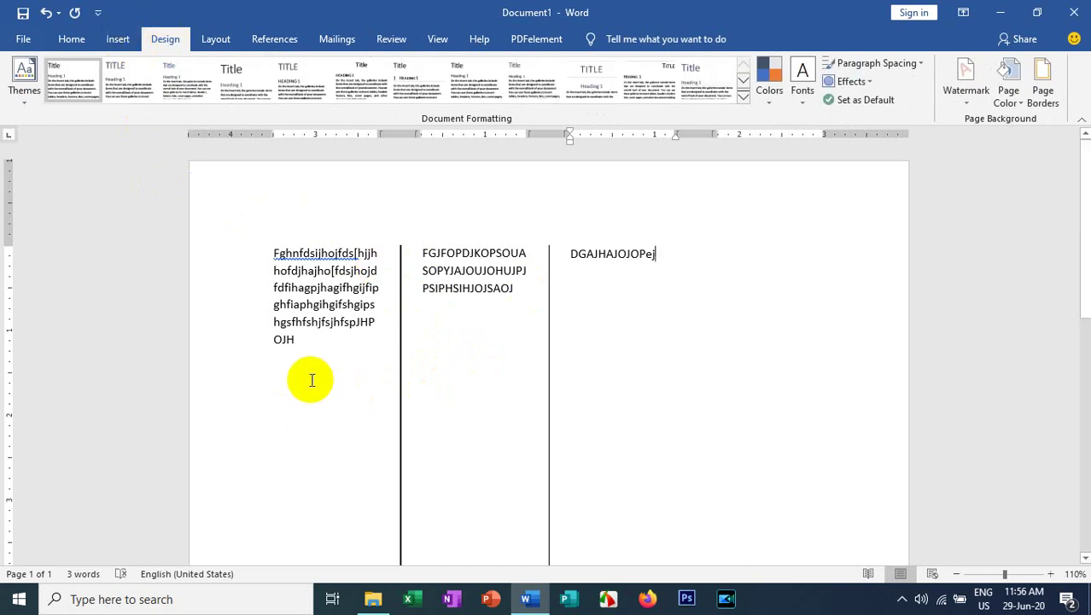
pyautogui.click(290, 338)
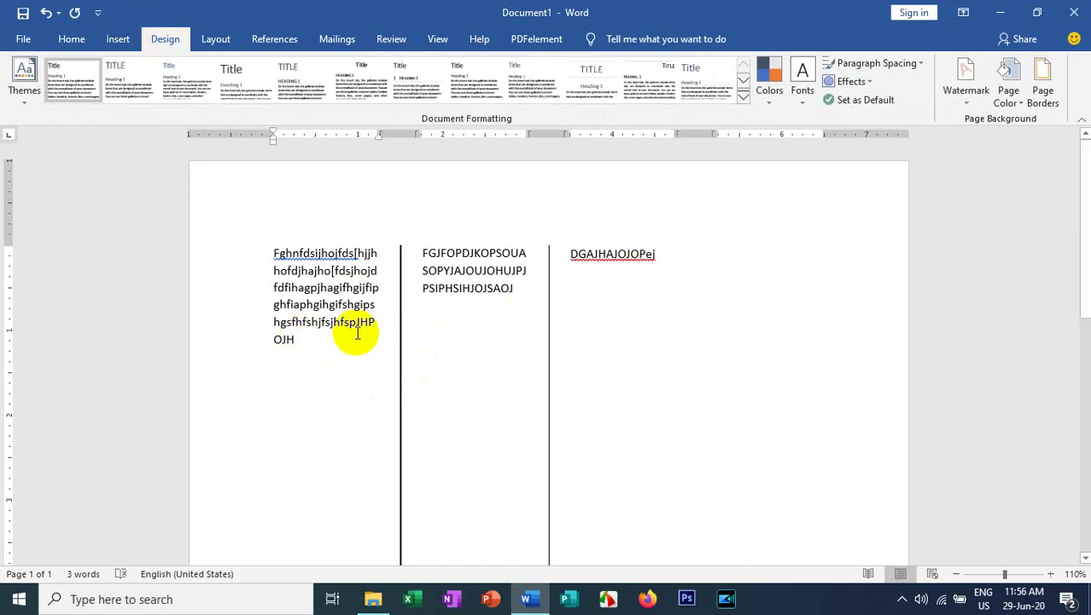